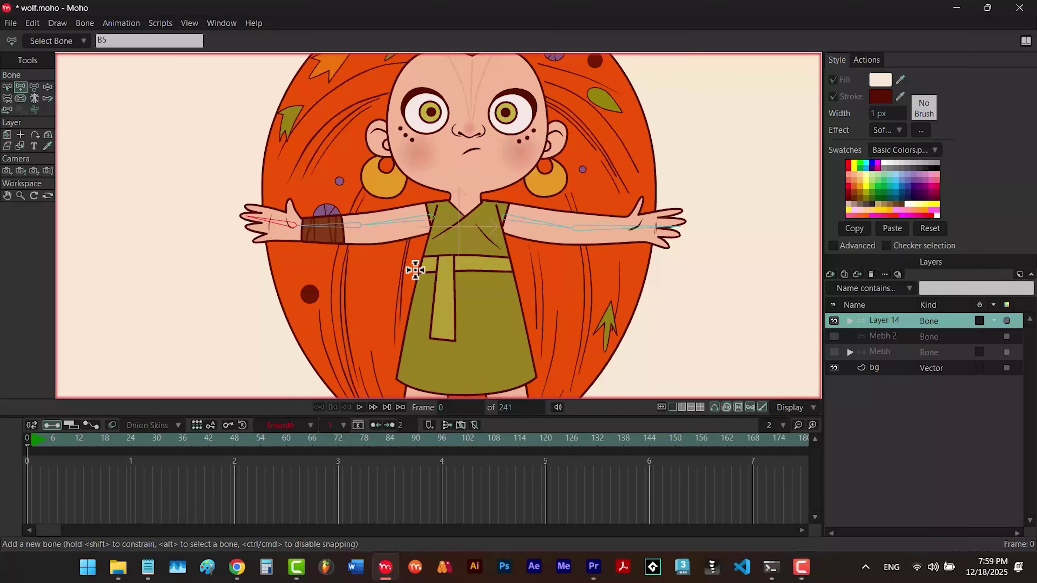
# - Test the red-haired girl's rig by manipulating its bones
pyautogui.moveTo(415, 271); pyautogui.dragTo(336, 132)
pyautogui.moveTo(354, 178); pyautogui.dragTo(344, 262)
pyautogui.moveTo(345, 265); pyautogui.dragTo(345, 272)
pyautogui.moveTo(386, 177); pyautogui.dragTo(403, 314)
pyautogui.moveTo(402, 315)
pyautogui.mouseDown()
pyautogui.moveTo(403, 286)
pyautogui.moveTo(461, 289)
pyautogui.moveTo(411, 196)
pyautogui.moveTo(326, 200)
pyautogui.moveTo(368, 229)
pyautogui.mouseUp()
pyautogui.scroll(-4, 477, 199)
pyautogui.press('z')
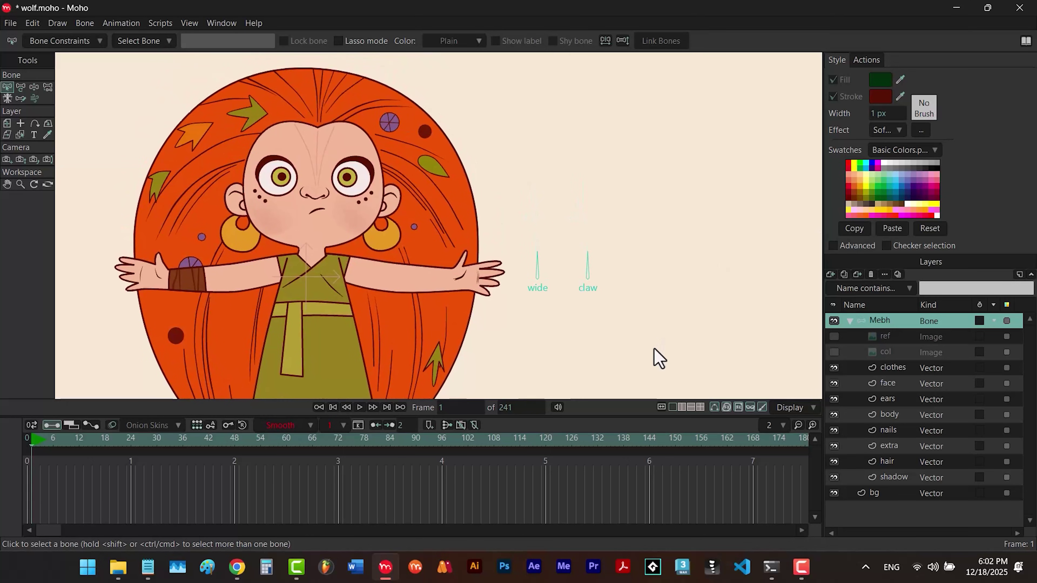
pyautogui.moveTo(555, 274)
pyautogui.mouseDown()
pyautogui.moveTo(551, 282)
pyautogui.moveTo(534, 264)
pyautogui.moveTo(617, 296)
pyautogui.moveTo(581, 262)
pyautogui.moveTo(554, 286)
pyautogui.mouseUp()
pyautogui.press('space')
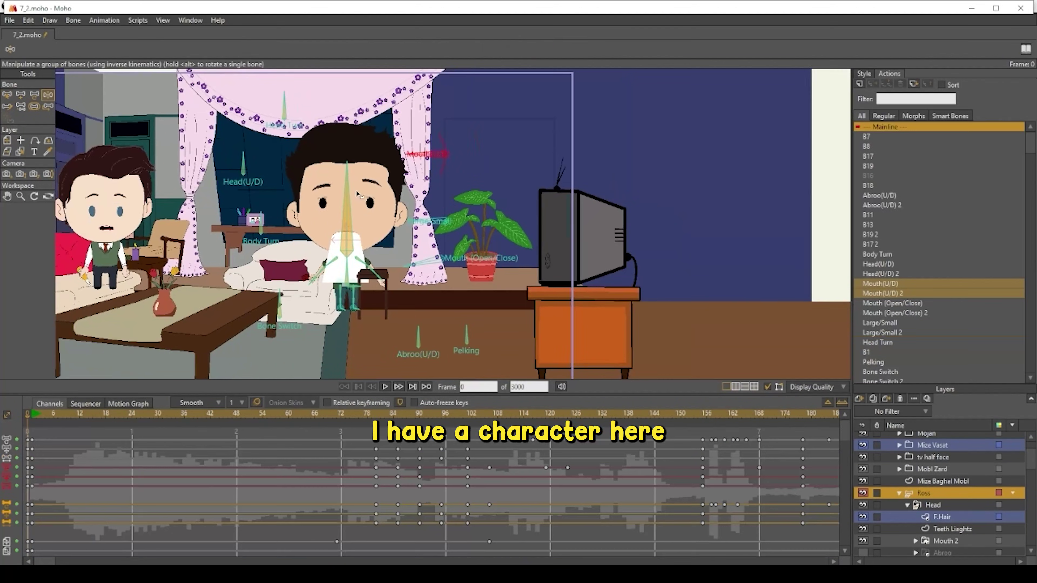
# - Test the Mouth(U/D), Large/Small and Mouth (Open/Close) smart bones on the front-facing man at frame 0
pyautogui.scroll(2, 352, 186)
pyautogui.scroll(2, 355, 196)
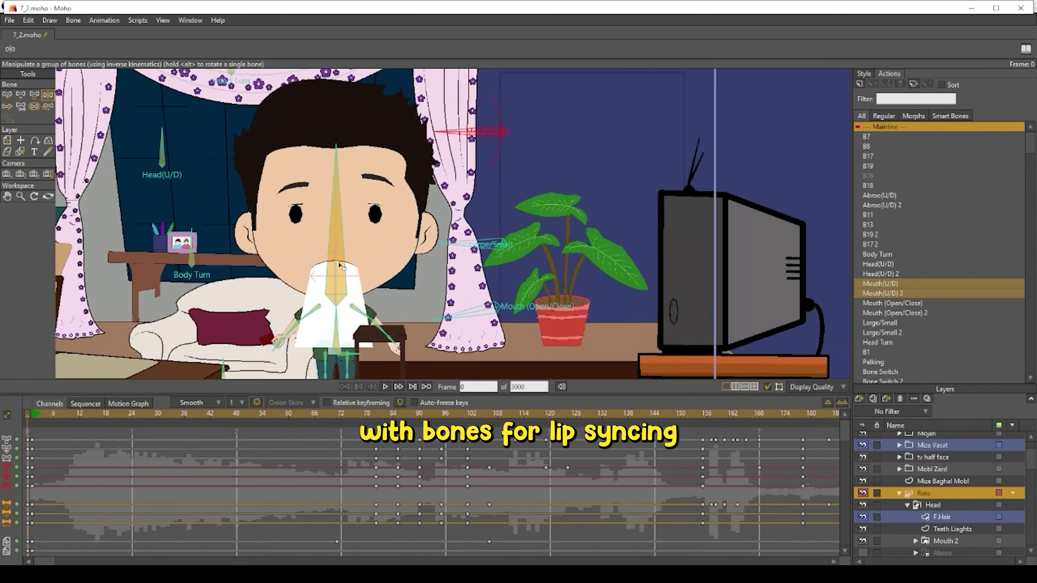
pyautogui.moveTo(452, 140); pyautogui.dragTo(462, 154)
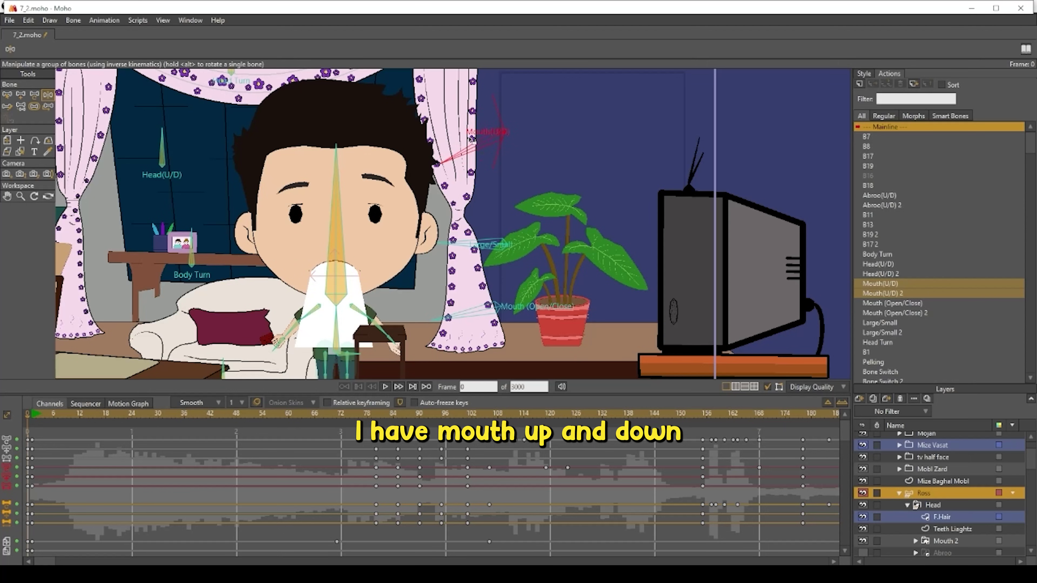
pyautogui.moveTo(462, 243); pyautogui.dragTo(459, 245)
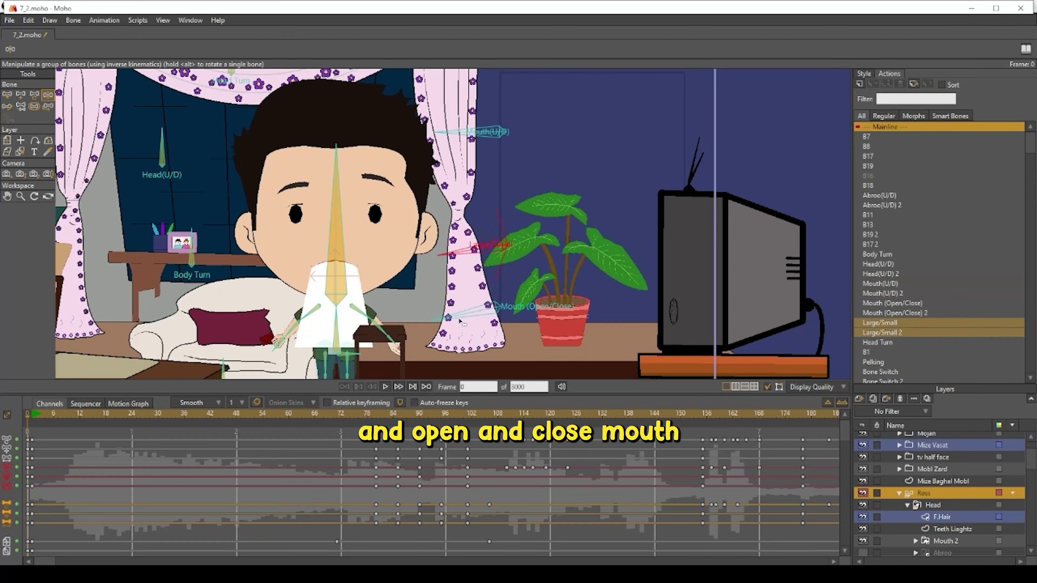
pyautogui.moveTo(460, 315)
pyautogui.mouseDown()
pyautogui.moveTo(458, 295)
pyautogui.moveTo(460, 313)
pyautogui.mouseUp()
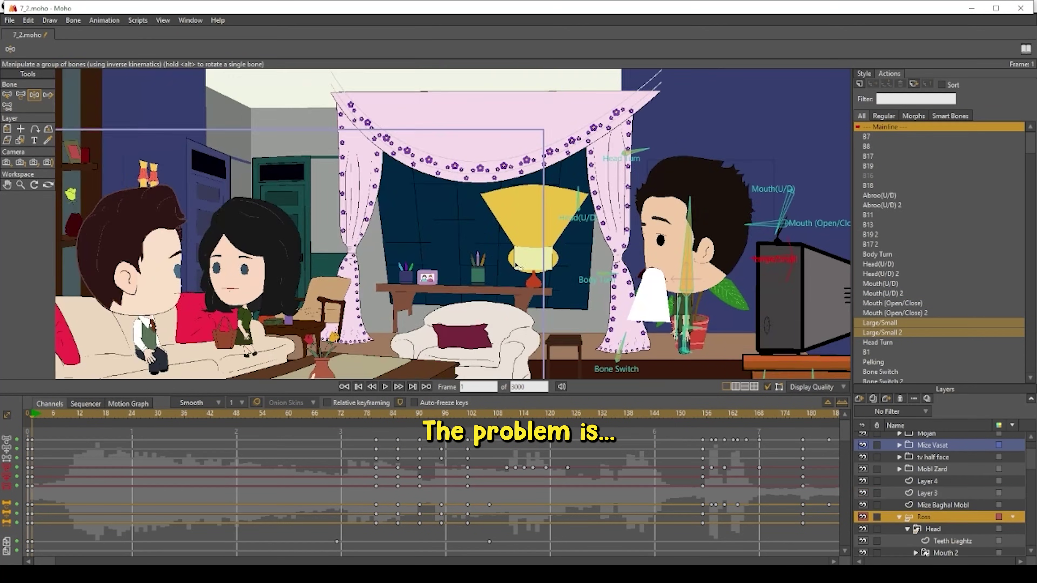
# - Rotate the Head Turn smart bone at frame 1 to check how the mouth and teeth follow the man's head
pyautogui.scroll(5, 525, 211)
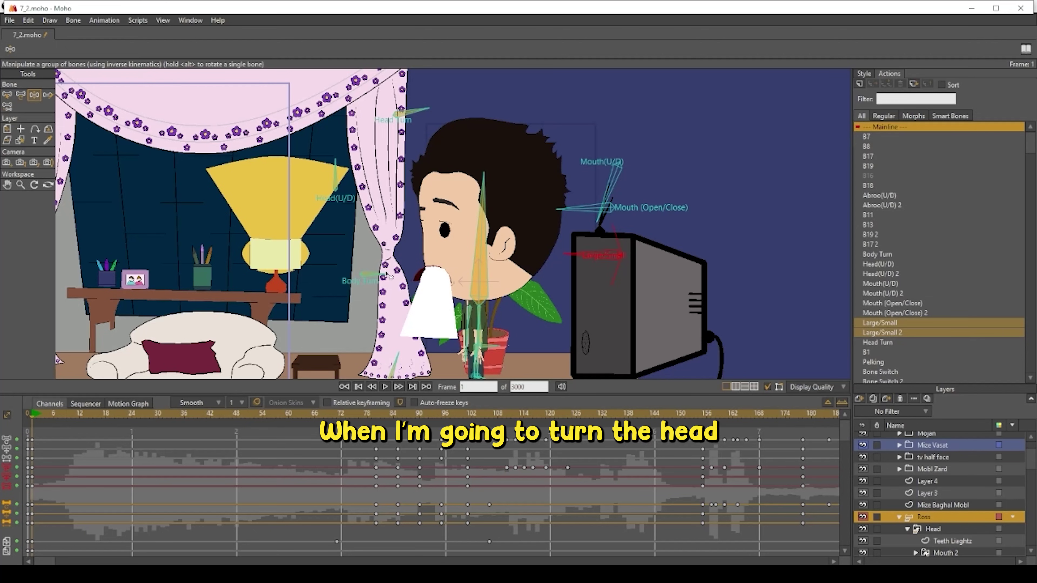
pyautogui.click(386, 275)
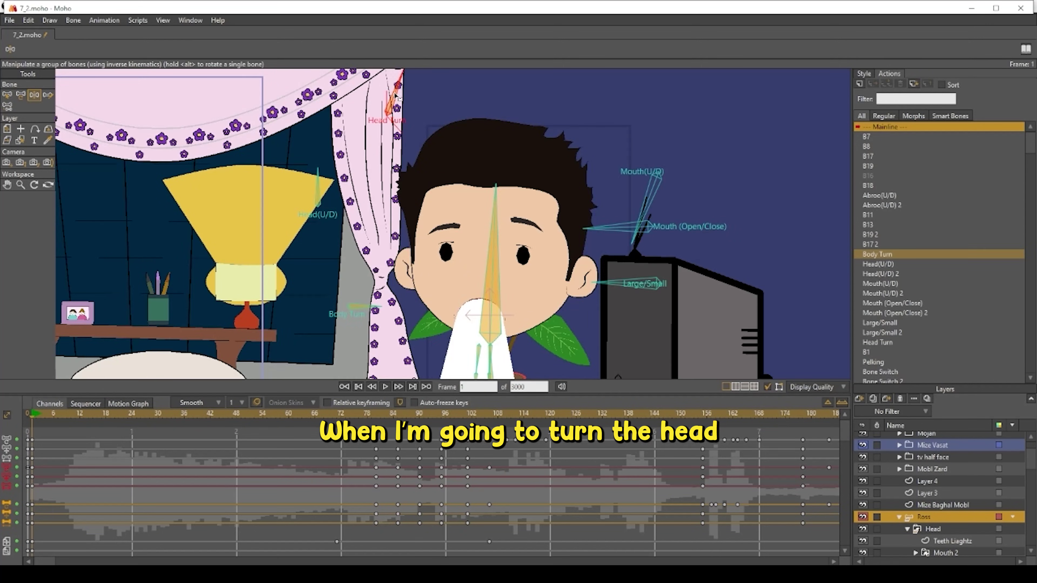
pyautogui.moveTo(398, 96); pyautogui.dragTo(414, 104)
pyautogui.moveTo(460, 335); pyautogui.dragTo(405, 283)
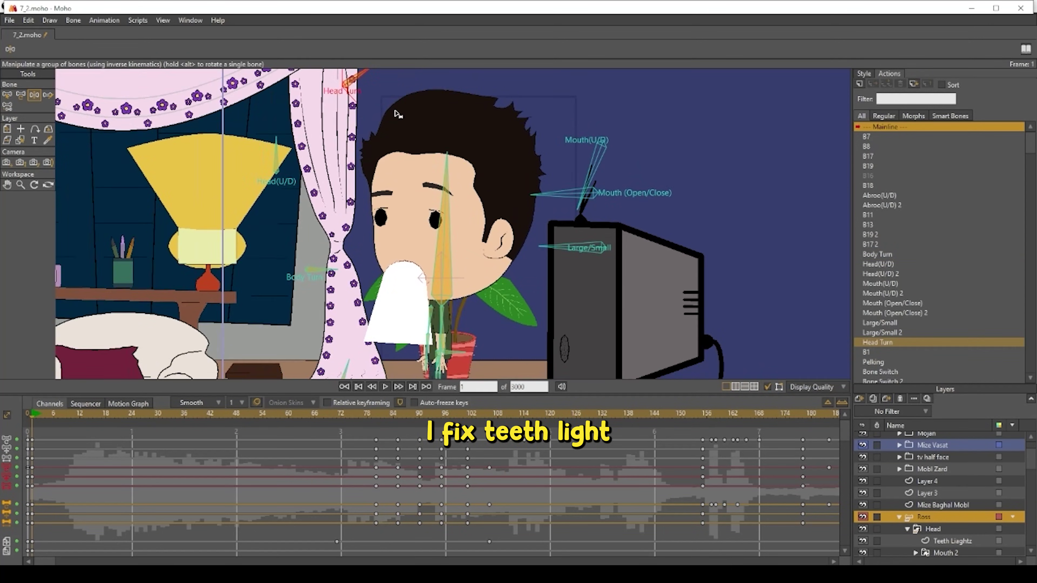
pyautogui.moveTo(367, 98); pyautogui.dragTo(366, 109)
pyautogui.moveTo(366, 83)
pyautogui.mouseDown()
pyautogui.moveTo(377, 101)
pyautogui.moveTo(353, 98)
pyautogui.moveTo(369, 101)
pyautogui.mouseUp()
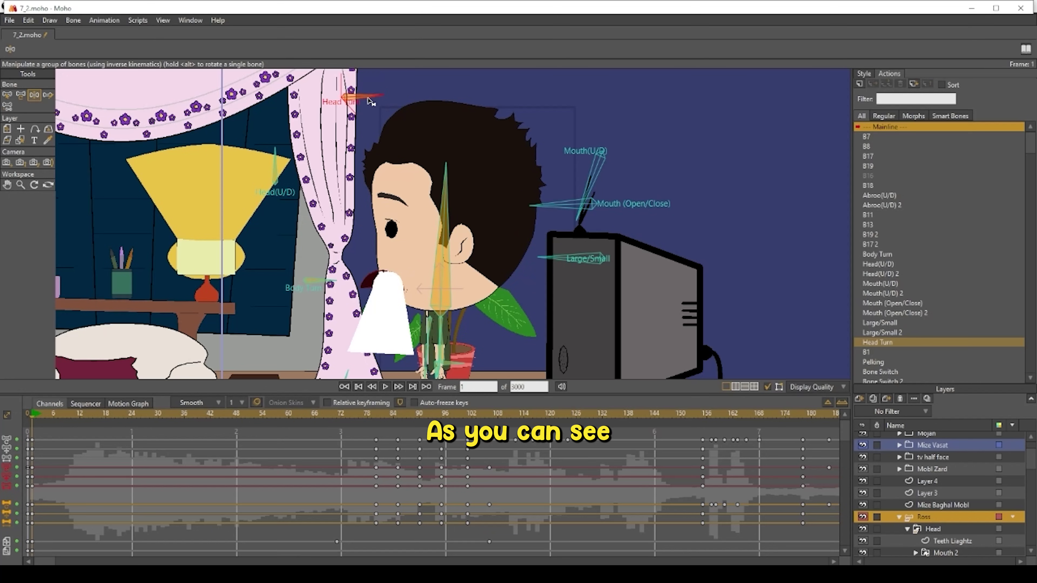
# - Open the Head Turn action and scrub between frames 6 and 50 to examine the teeth layer's points
pyautogui.doubleClick(885, 343)
pyautogui.scroll(5, 221, 261)
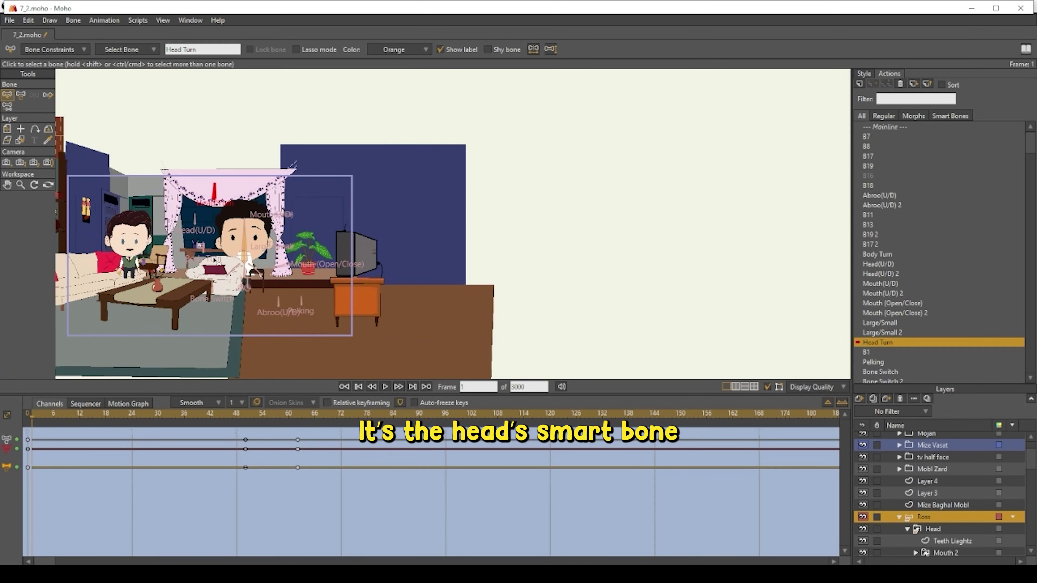
pyautogui.moveTo(179, 415); pyautogui.dragTo(245, 419)
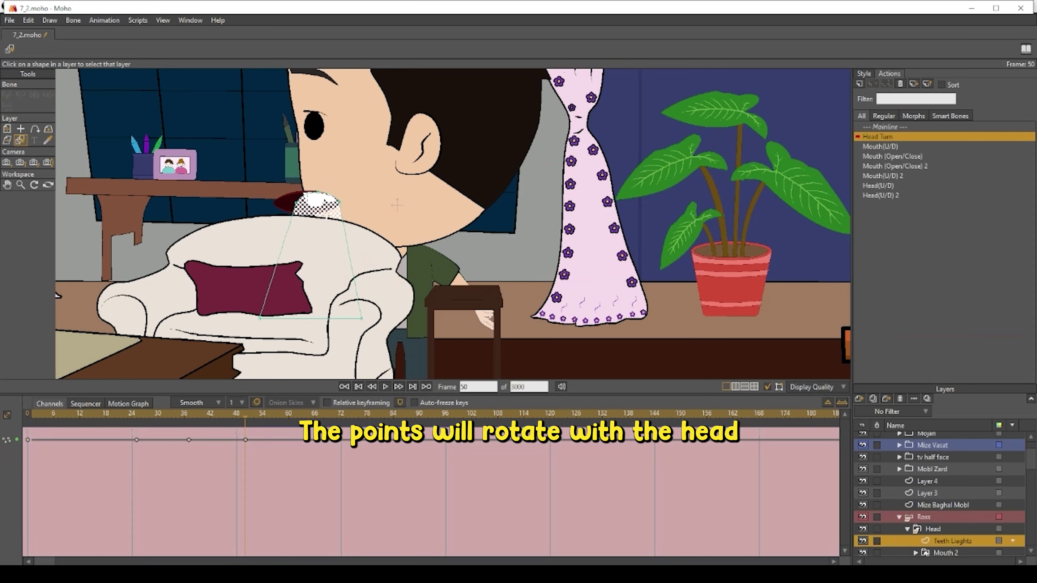
pyautogui.moveTo(151, 414); pyautogui.dragTo(55, 442)
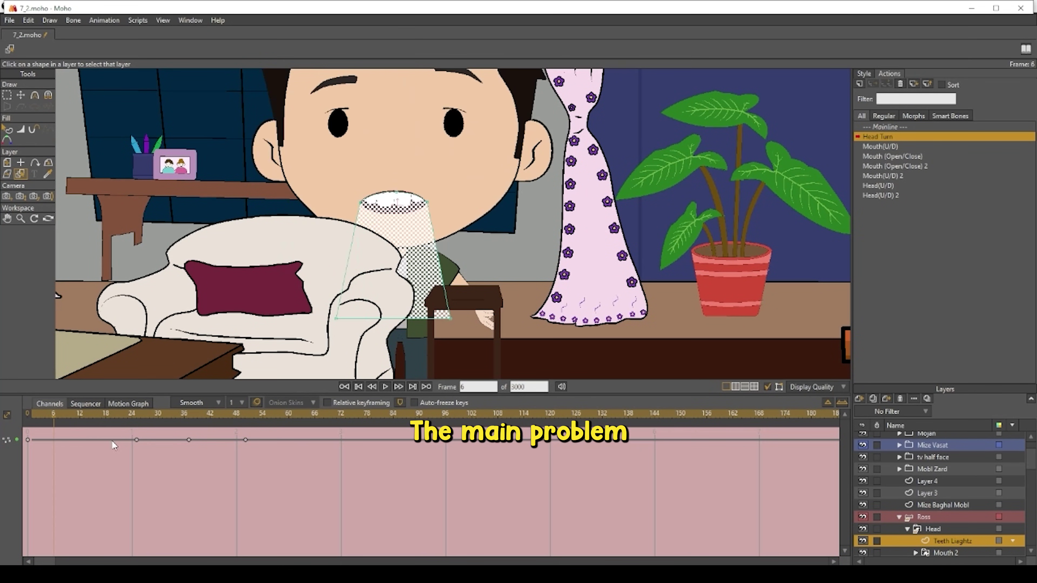
pyautogui.click(243, 416)
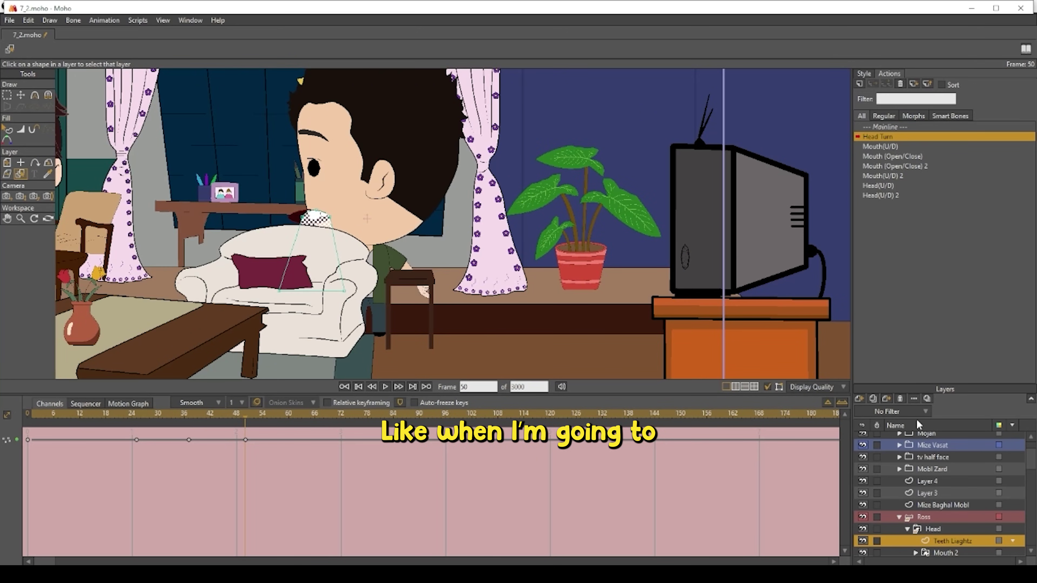
# - Select the man's bone layer and rotate Mouth(U/D) at frame 50 of Head Turn to inspect the teeth points
pyautogui.click(925, 518)
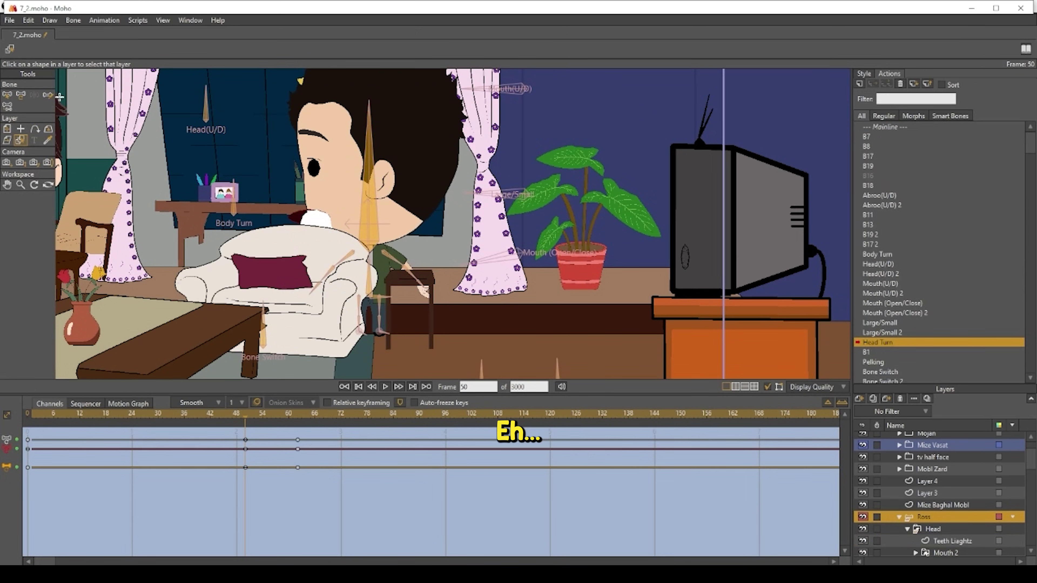
pyautogui.click(25, 96)
pyautogui.scroll(1, 380, 143)
pyautogui.moveTo(388, 143); pyautogui.dragTo(408, 220)
pyautogui.moveTo(538, 157); pyautogui.dragTo(558, 132)
pyautogui.moveTo(343, 313); pyautogui.dragTo(372, 238)
pyautogui.scroll(5, 372, 233)
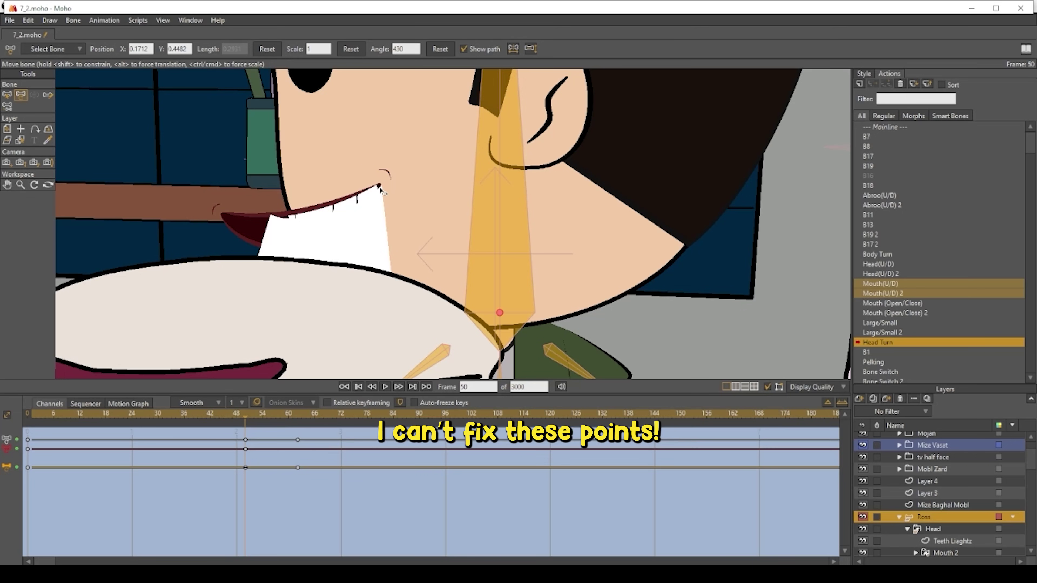
pyautogui.scroll(-5, 286, 219)
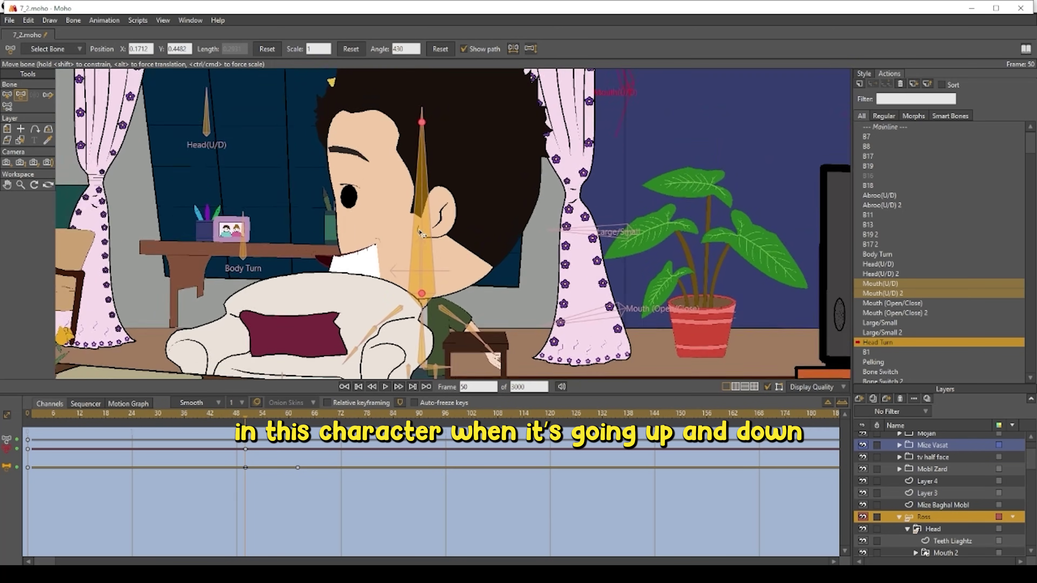
pyautogui.scroll(4, 401, 266)
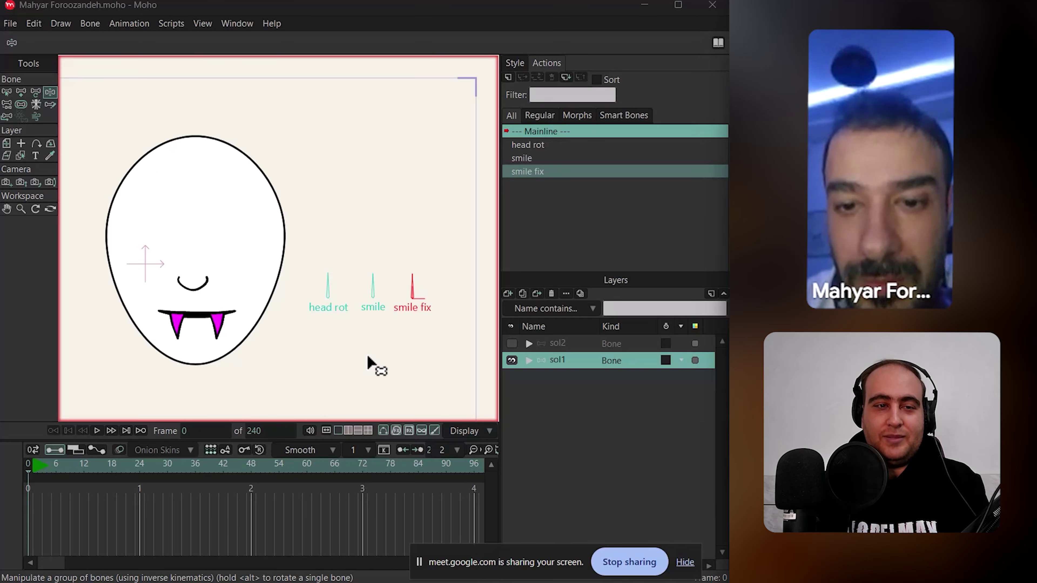
# - Inspect the fanged mouth on the sol1 face and test the head rot and smile bones separately at frame 5
pyautogui.scroll(2, 322, 316)
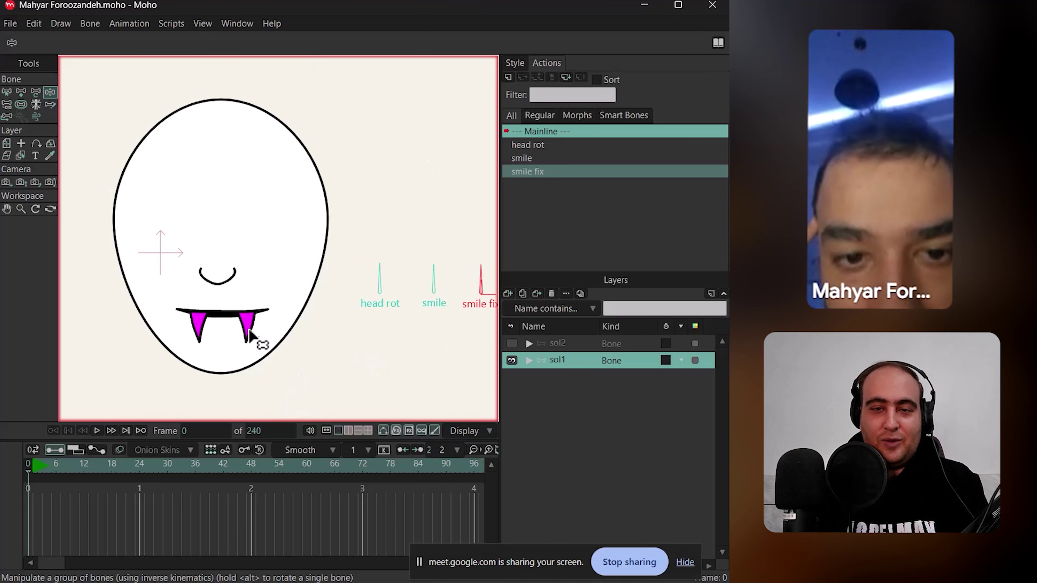
pyautogui.scroll(2, 250, 336)
pyautogui.moveTo(359, 357); pyautogui.dragTo(339, 360)
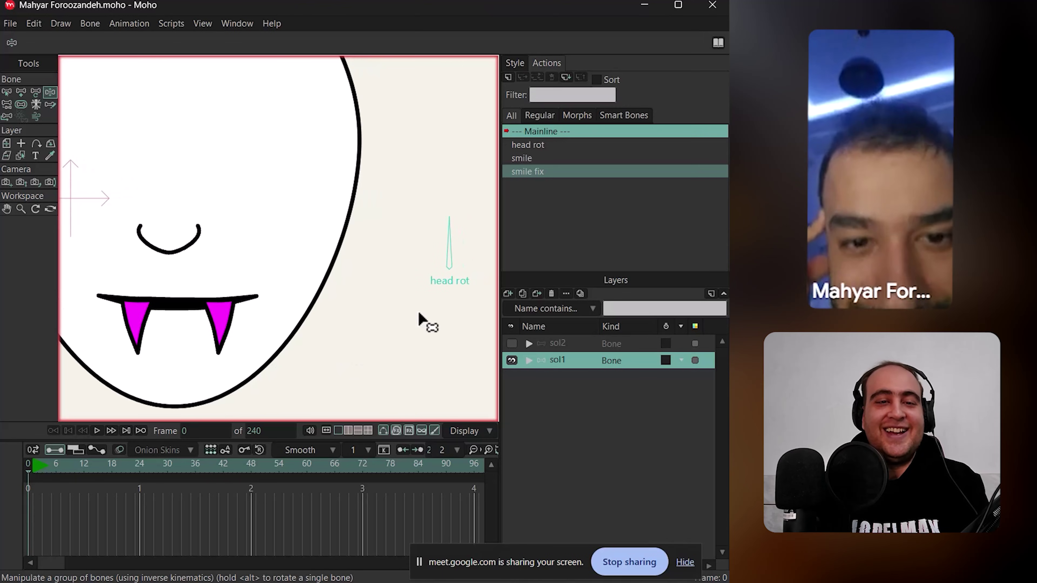
pyautogui.scroll(-2, 374, 283)
pyautogui.hscroll(1, 388, 297)
pyautogui.moveTo(402, 269)
pyautogui.mouseDown()
pyautogui.moveTo(409, 260)
pyautogui.moveTo(424, 278)
pyautogui.moveTo(390, 264)
pyautogui.mouseUp()
pyautogui.click(46, 471)
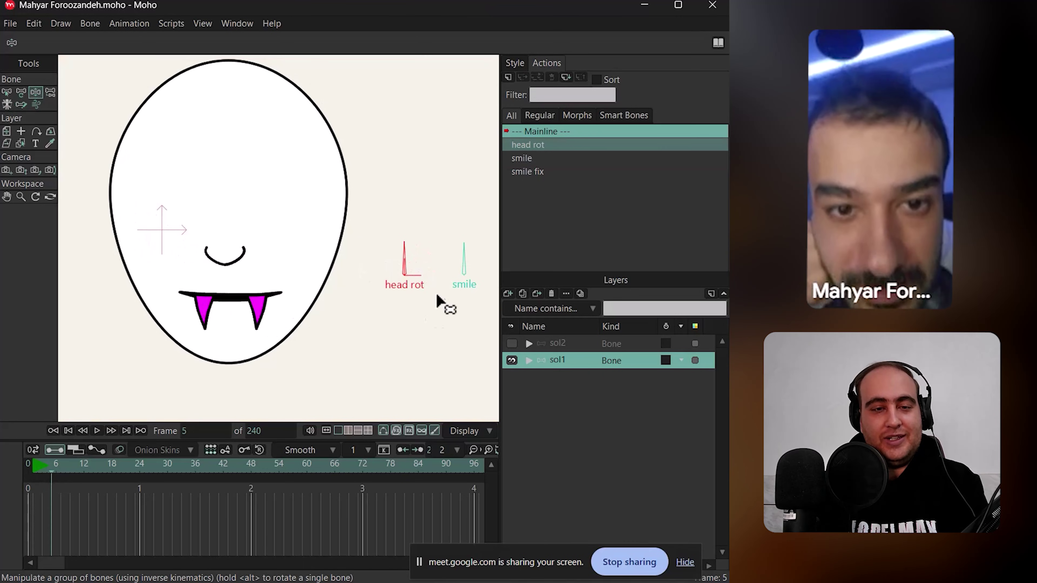
pyautogui.moveTo(407, 260); pyautogui.dragTo(368, 268)
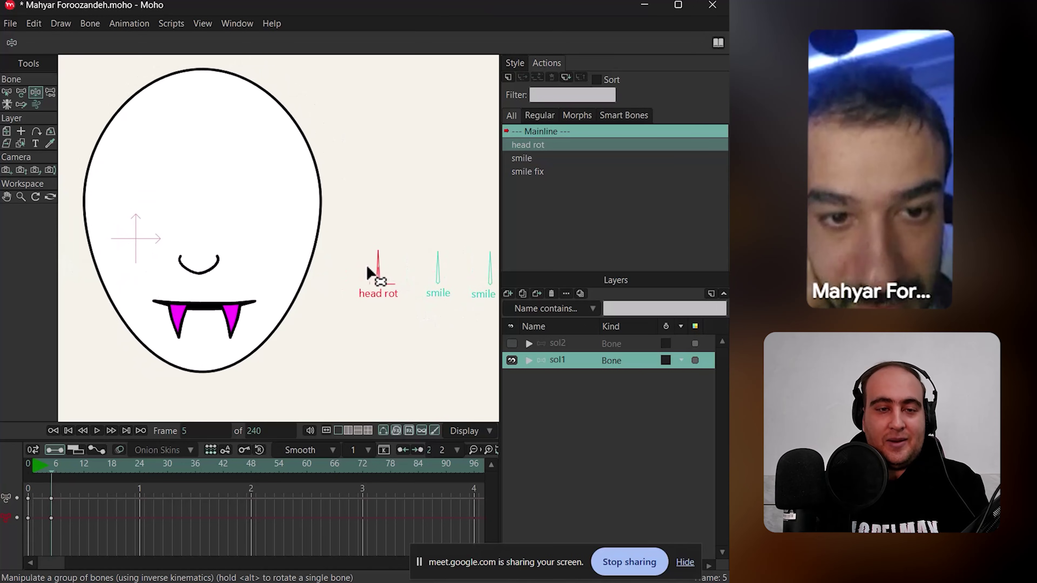
pyautogui.moveTo(447, 279)
pyautogui.mouseDown()
pyautogui.moveTo(474, 294)
pyautogui.moveTo(436, 274)
pyautogui.mouseUp()
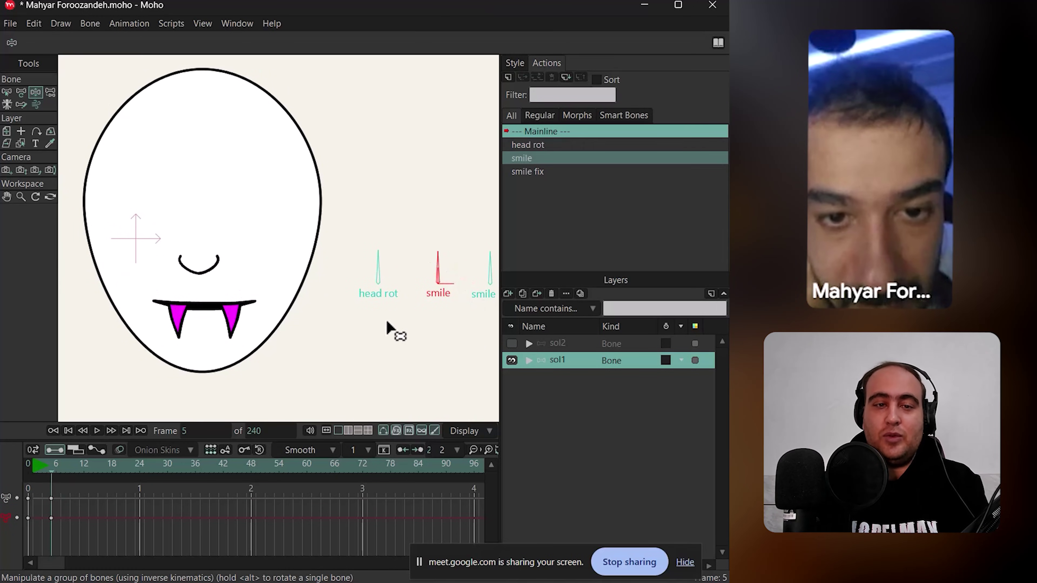
# - Rotate the head rot and smile bones together at frame 5 to examine the fang in profile
pyautogui.click(379, 283)
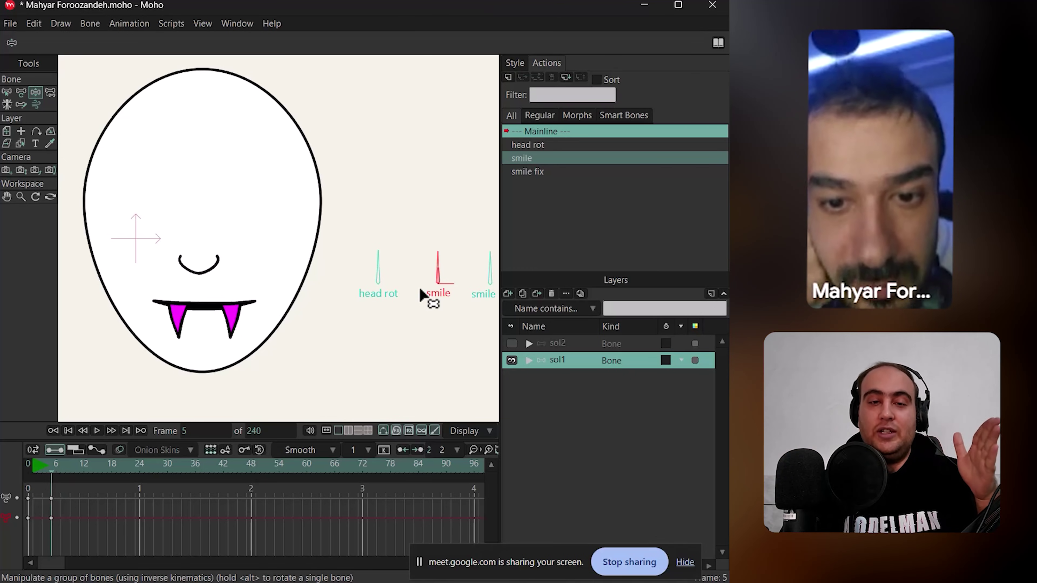
pyautogui.moveTo(379, 270); pyautogui.dragTo(447, 274)
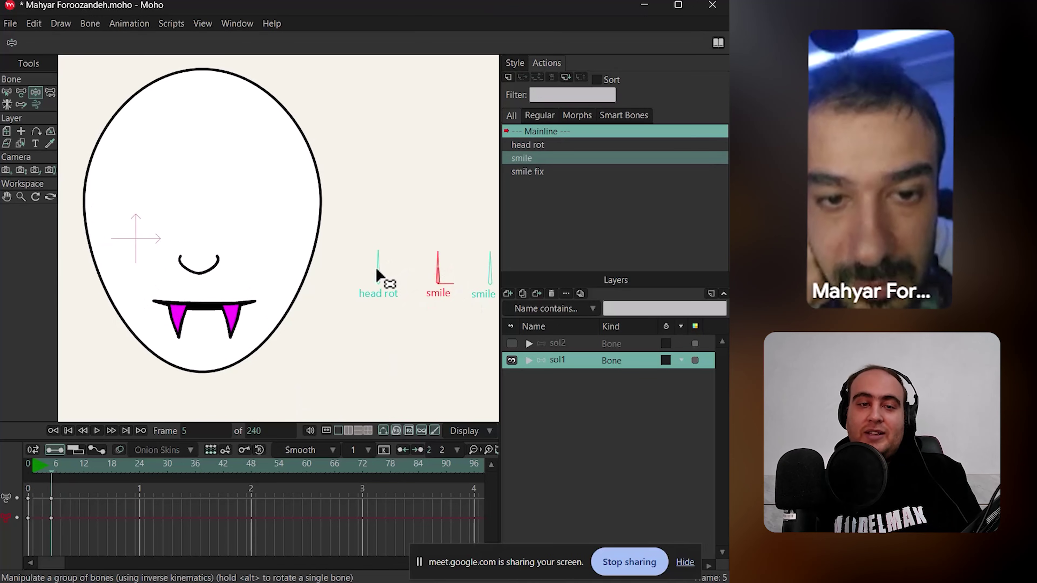
pyautogui.moveTo(380, 274); pyautogui.dragTo(470, 312)
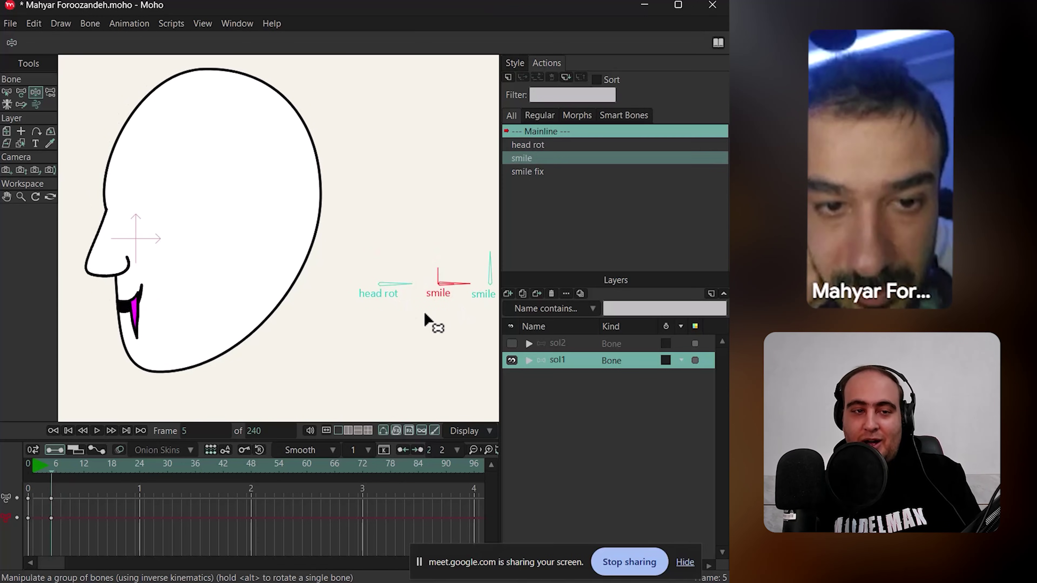
pyautogui.scroll(5, 144, 289)
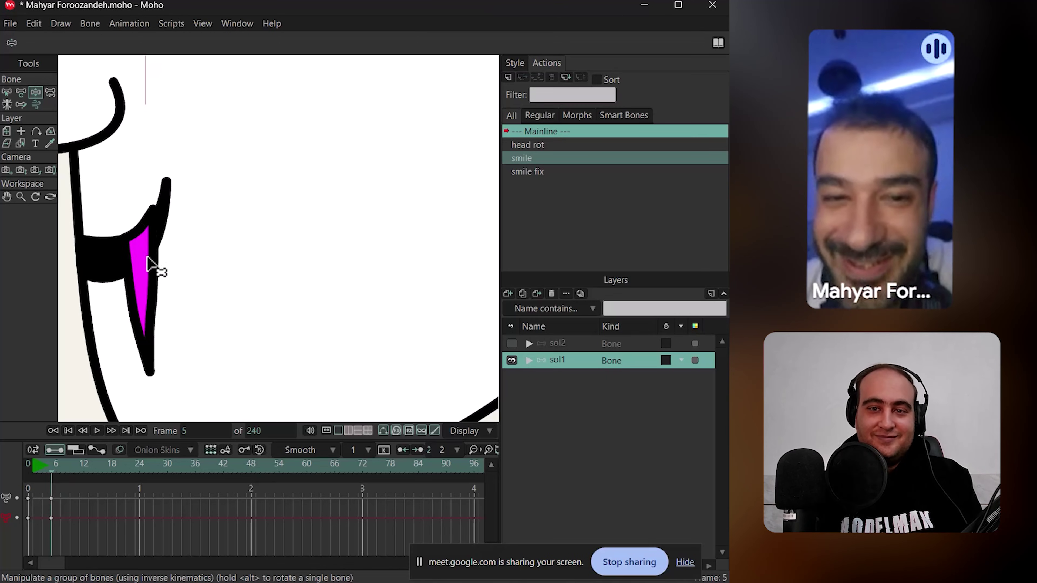
# - Expand sol1, select Layer 1, and try moving the fang's upper point at frame 5, reverting the change
pyautogui.click(529, 360)
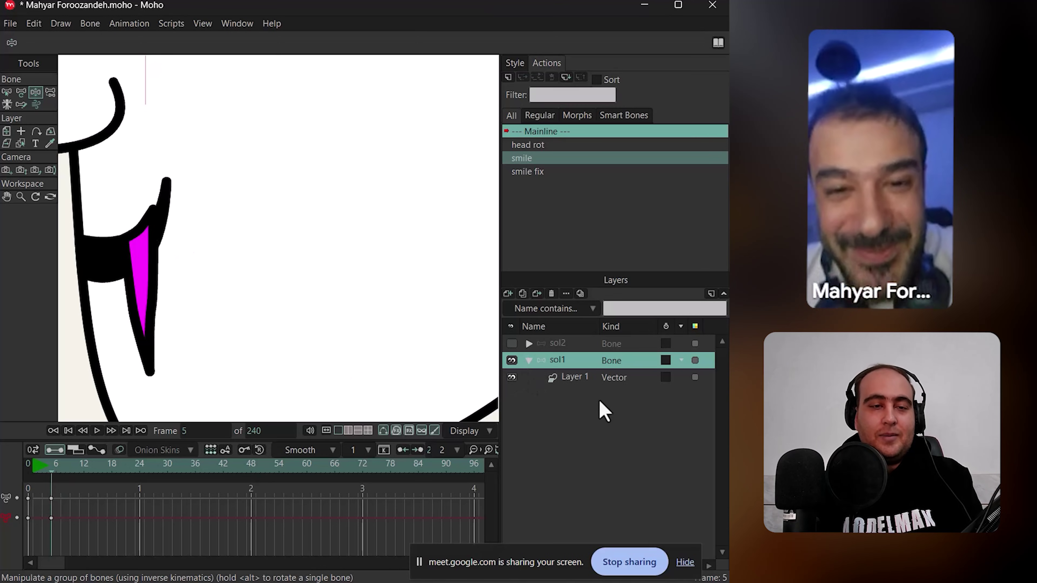
pyautogui.click(575, 379)
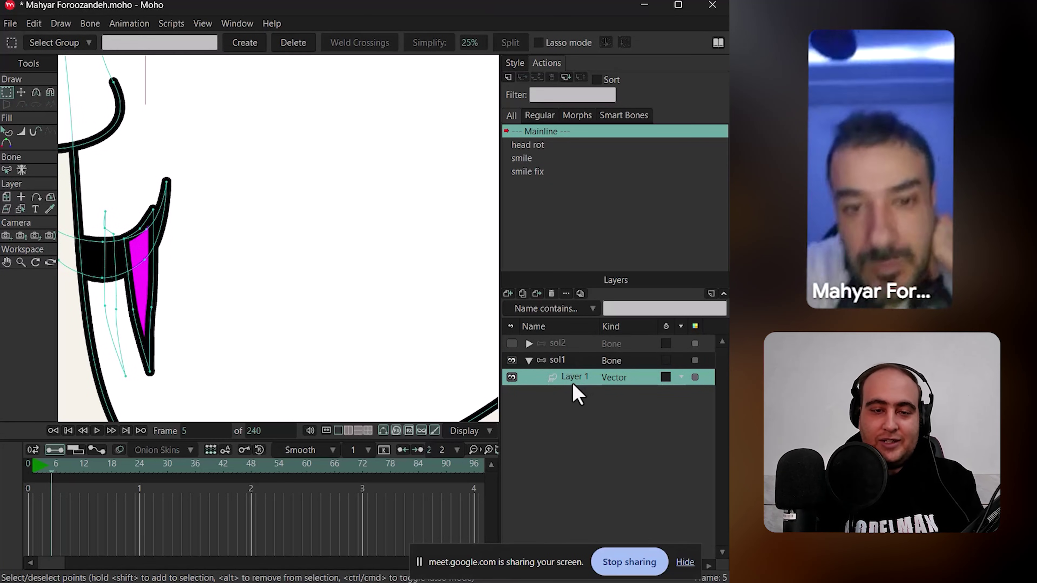
pyautogui.moveTo(273, 295); pyautogui.dragTo(311, 303)
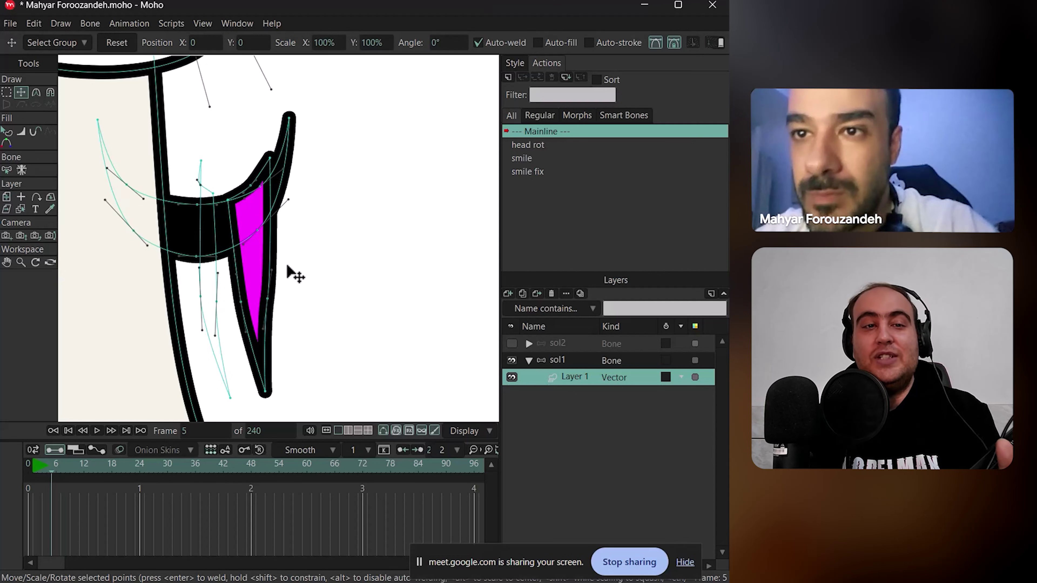
pyautogui.moveTo(269, 158); pyautogui.dragTo(249, 200)
pyautogui.hotkey('ctrl', 'z')
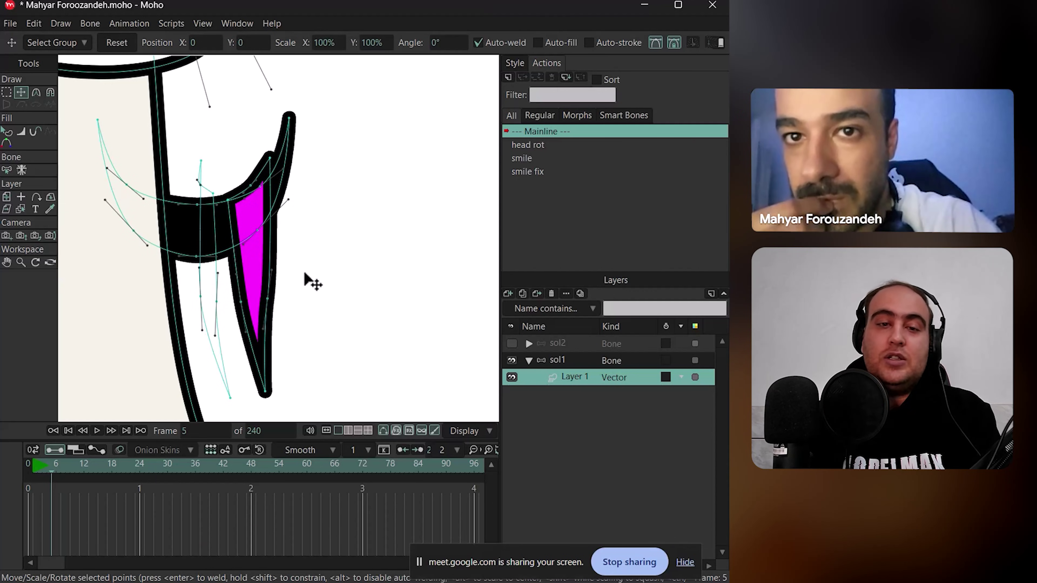
# - Select the sol1 bone layer and undo the head rot and smile rotations at frame 5
pyautogui.click(556, 360)
pyautogui.scroll(-5, 364, 278)
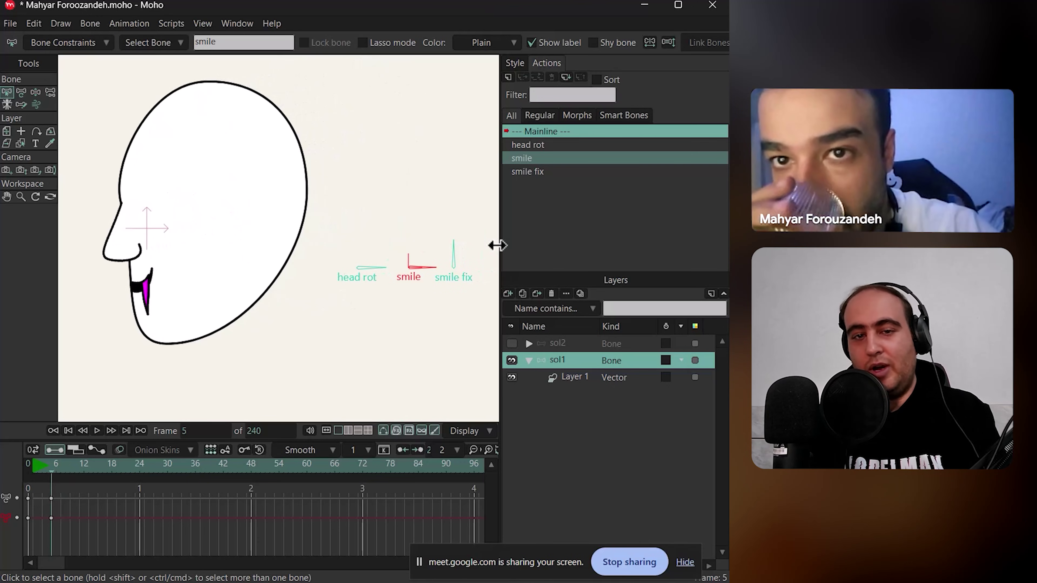
pyautogui.scroll(1, 444, 288)
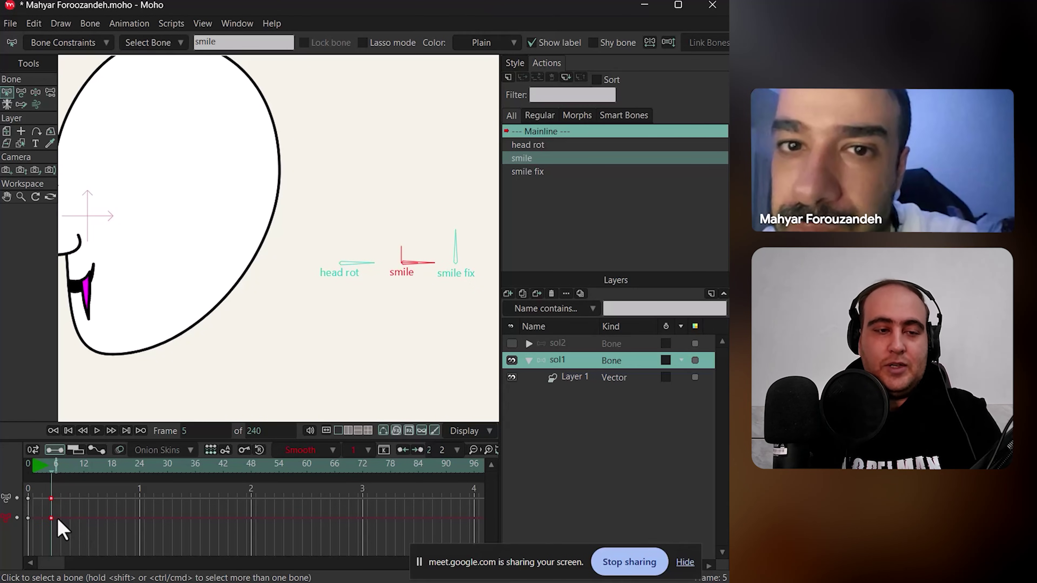
pyautogui.hotkey('ctrl', 'z')
pyautogui.hotkey('ctrl', 'z')
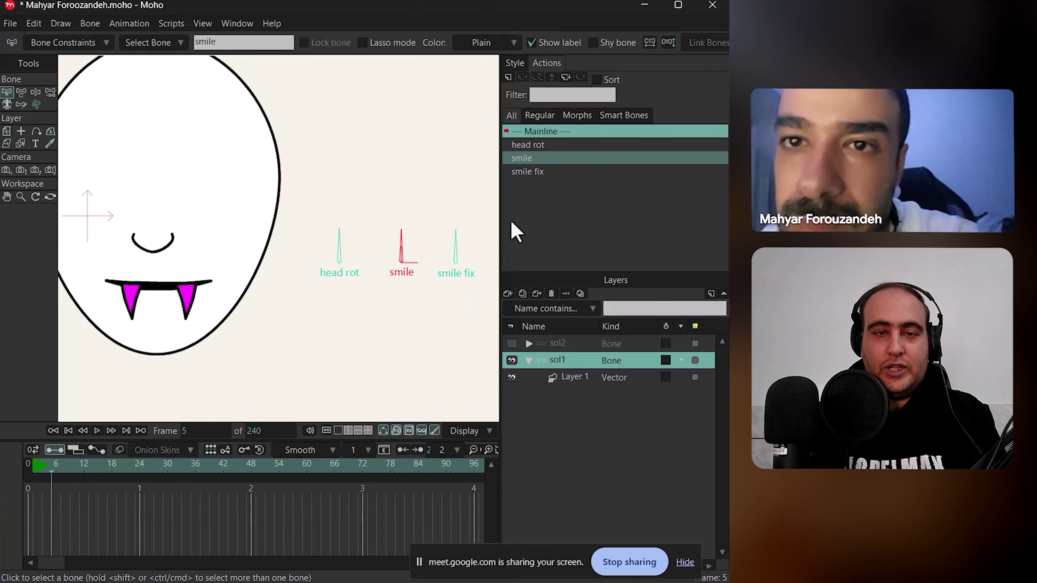
# - Open the smile fix action, select the smile fix bone, and go to frame 72
pyautogui.click(531, 171)
pyautogui.doubleClick(529, 174)
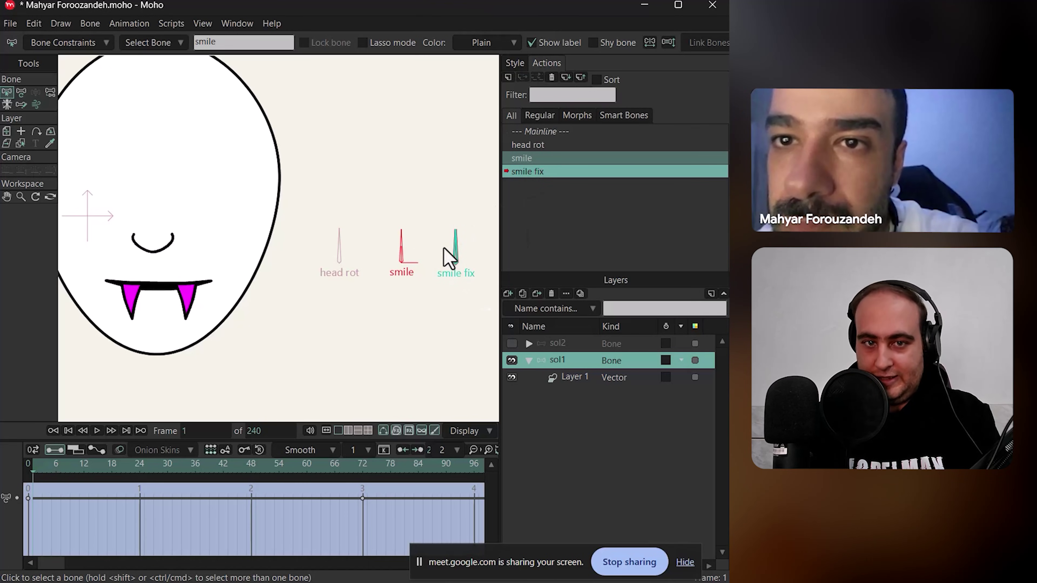
pyautogui.press('t')
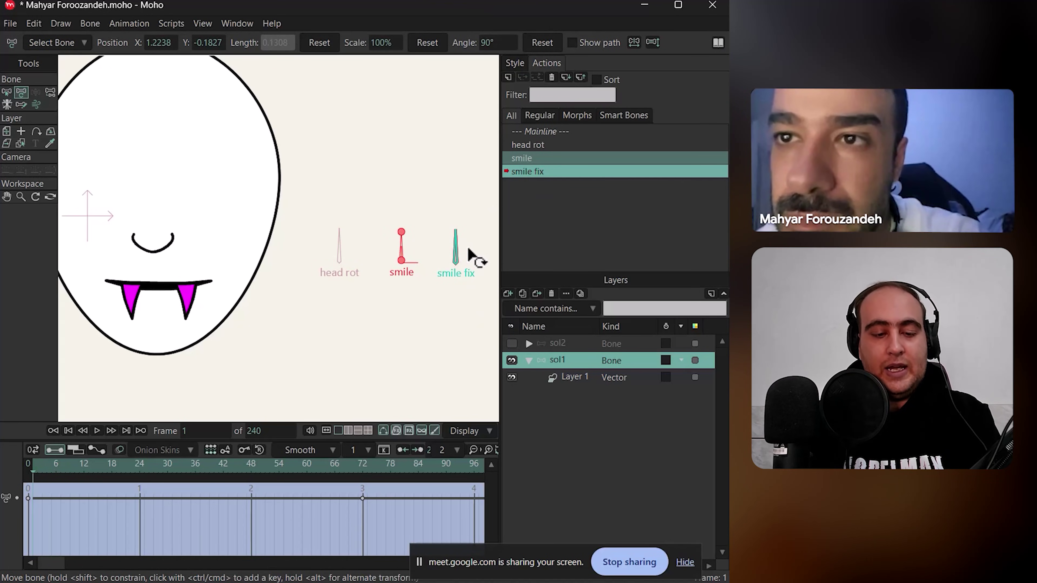
pyautogui.click(471, 254)
pyautogui.click(456, 249)
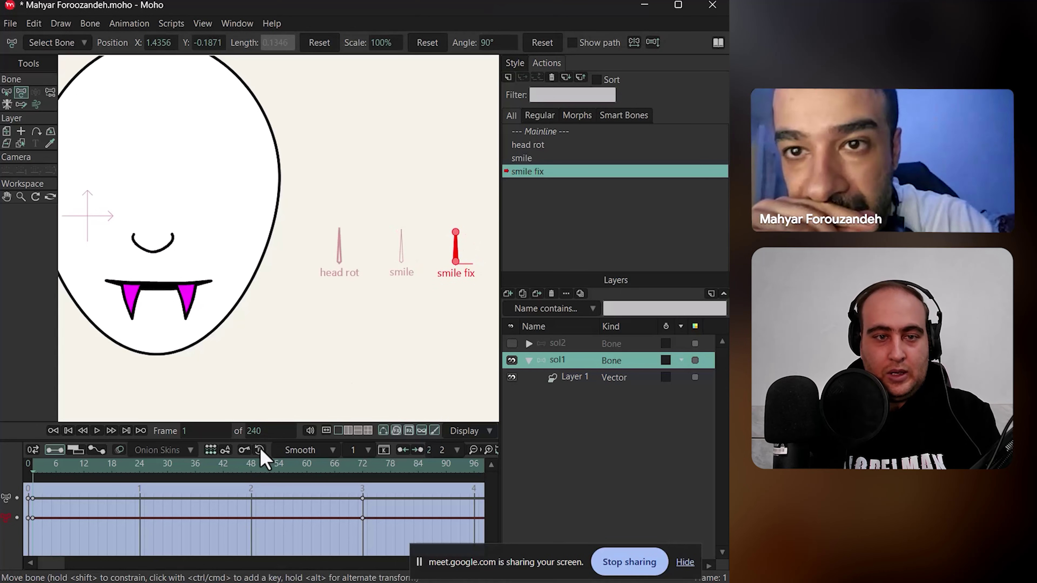
pyautogui.click(353, 466)
pyautogui.click(360, 466)
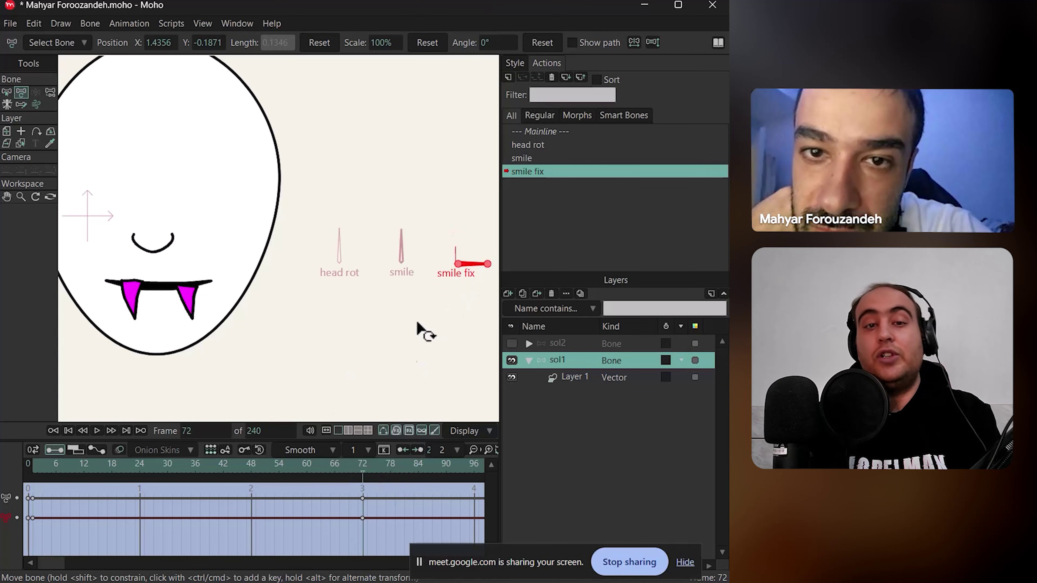
pyautogui.moveTo(472, 266); pyautogui.dragTo(495, 294)
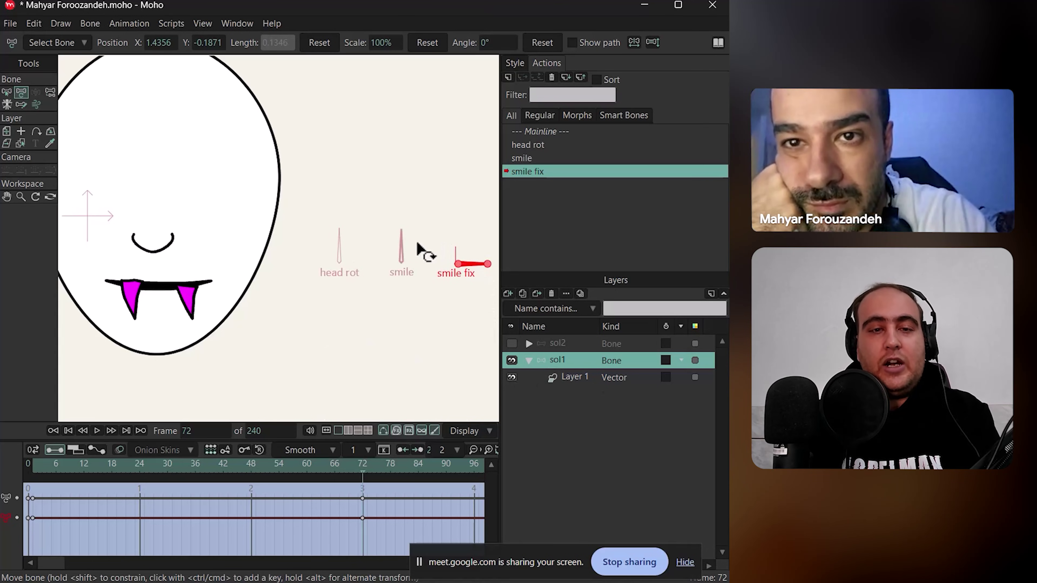
# - Rotate the smile and head rot bones to 0° at frame 72 of the smile fix action
pyautogui.click(401, 248)
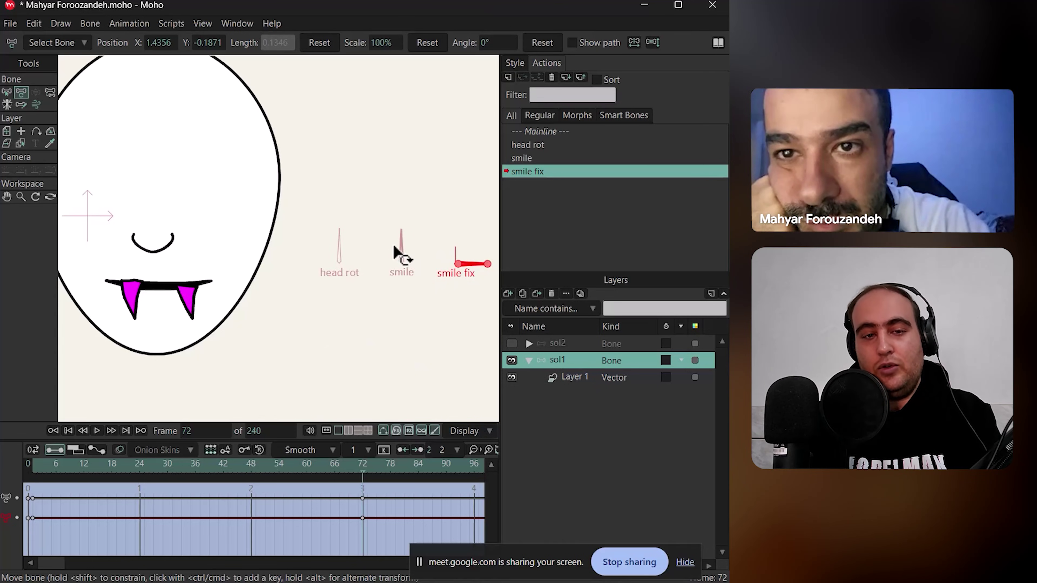
pyautogui.moveTo(400, 250); pyautogui.dragTo(425, 271)
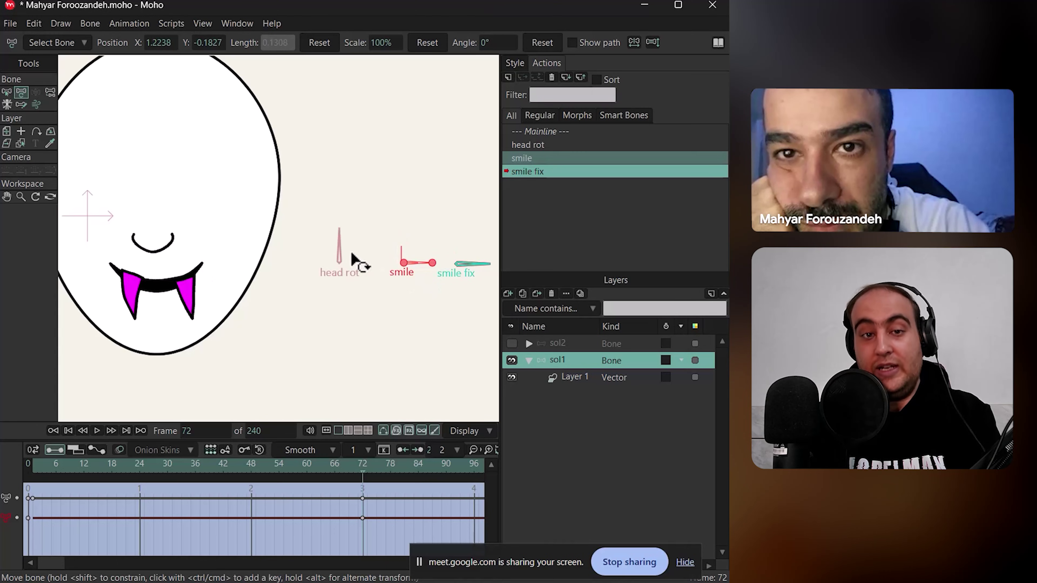
pyautogui.moveTo(343, 255); pyautogui.dragTo(382, 301)
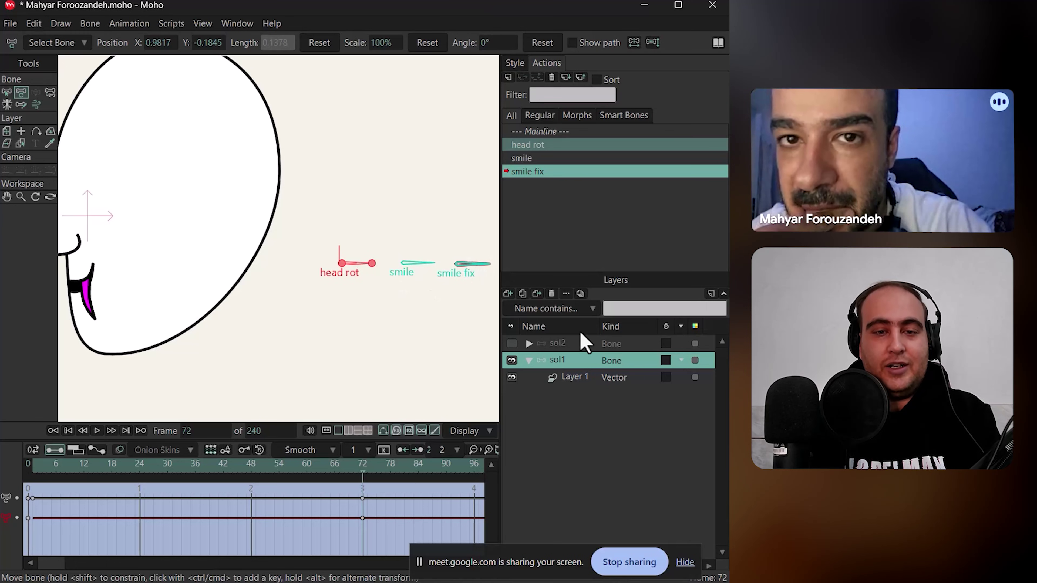
# - Select Layer 1 under sol1 and inspect the profile mouth and fang points with the Transform Points tool
pyautogui.click(583, 383)
pyautogui.moveTo(210, 304); pyautogui.dragTo(310, 309)
pyautogui.scroll(5, 153, 298)
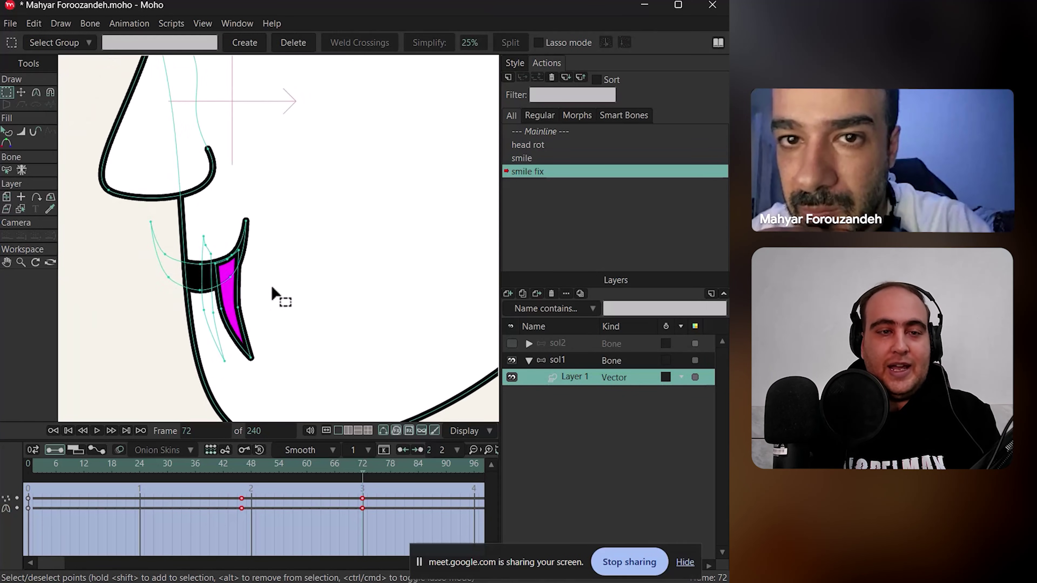
pyautogui.scroll(3, 272, 287)
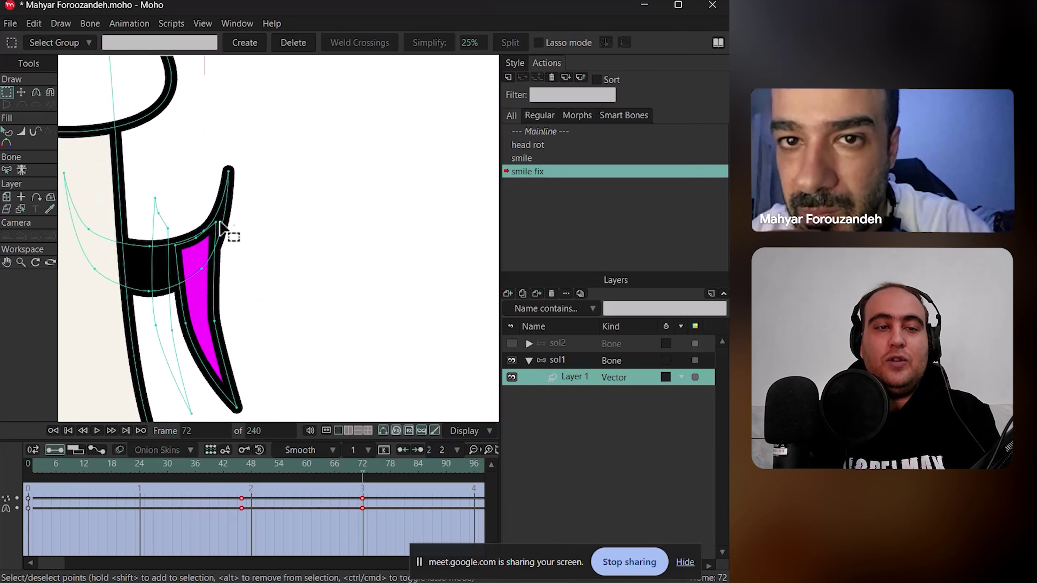
pyautogui.click(21, 92)
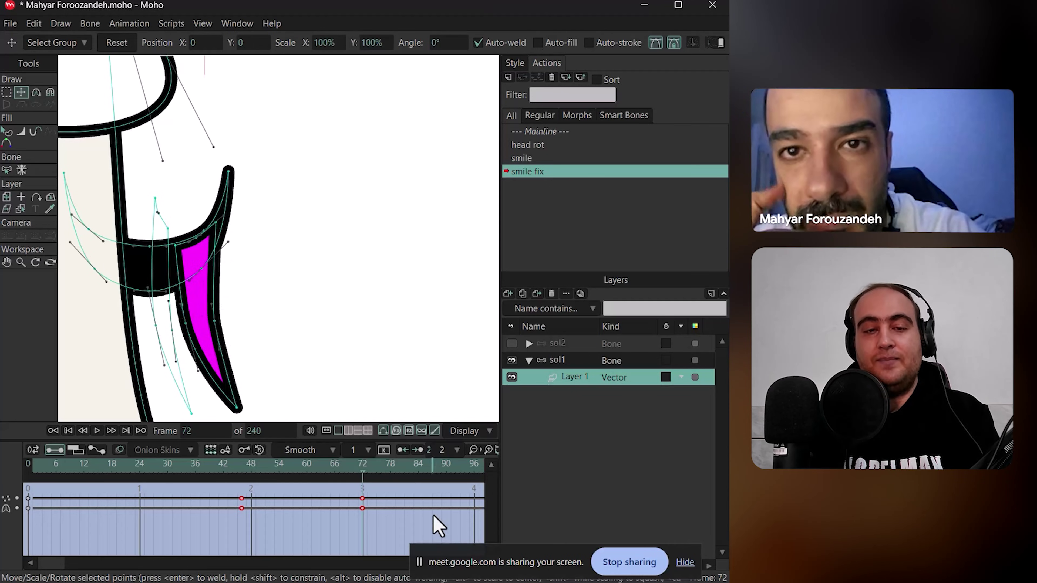
pyautogui.scroll(-8, 289, 312)
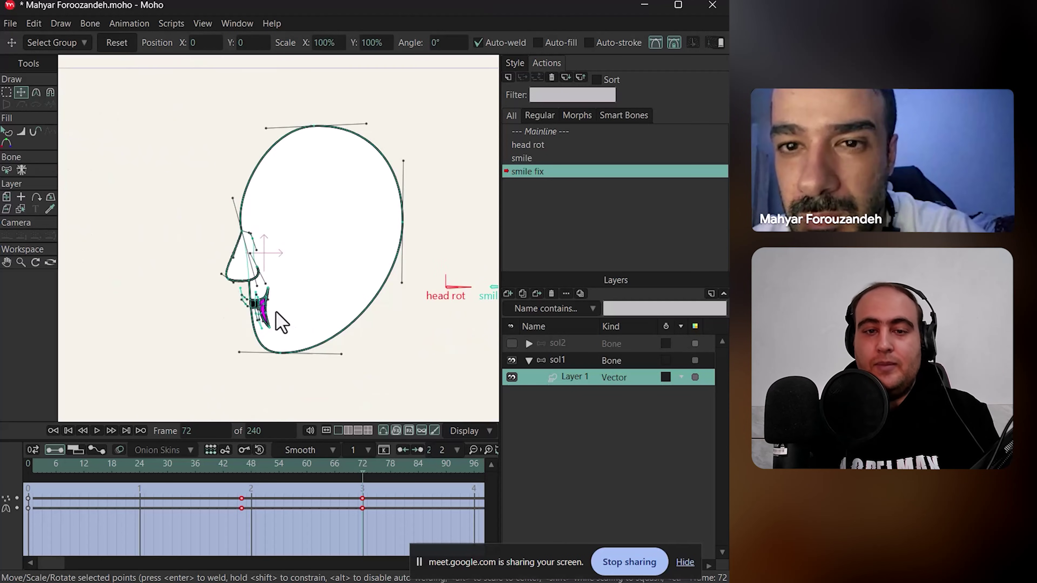
# - Select the smile and head rot bones in sol1 and delete their frame 72 keyframes from the smile fix action
pyautogui.moveTo(345, 327); pyautogui.dragTo(189, 342)
pyautogui.scroll(3, 248, 311)
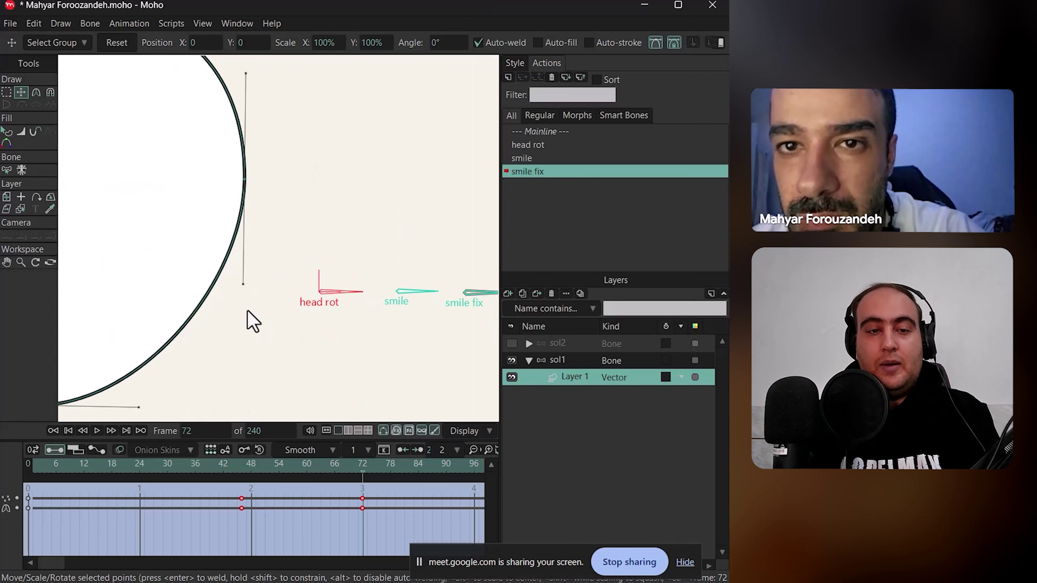
pyautogui.press('b')
pyautogui.click(417, 292)
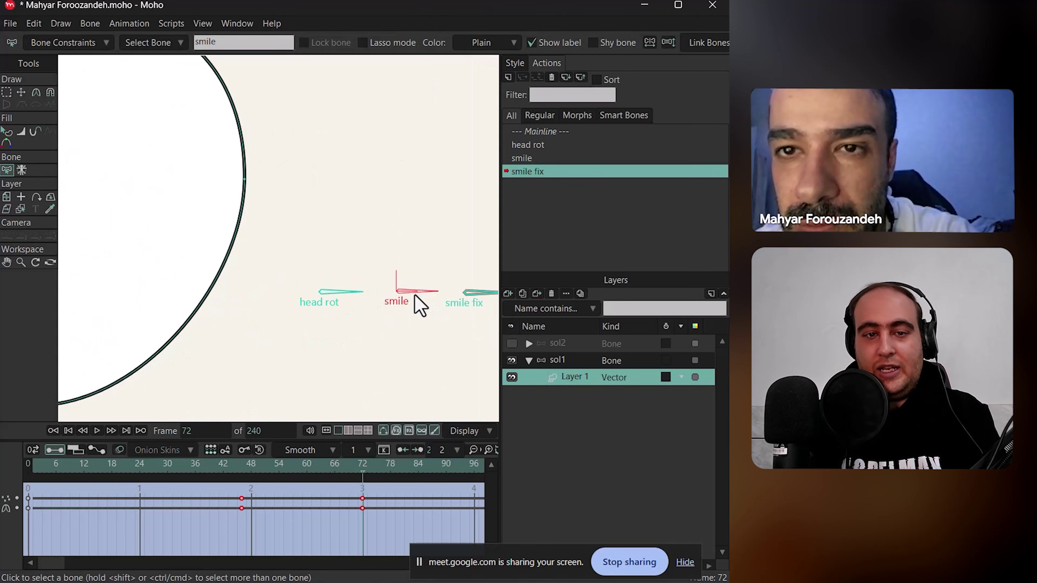
pyautogui.keyDown('shift'); pyautogui.click(345, 293); pyautogui.keyUp('shift')
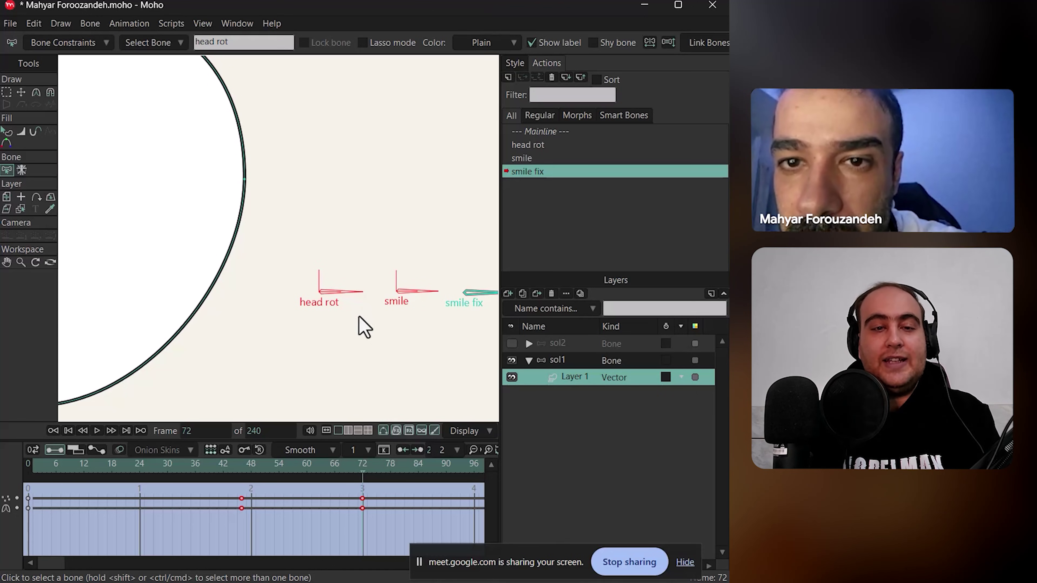
pyautogui.click(548, 362)
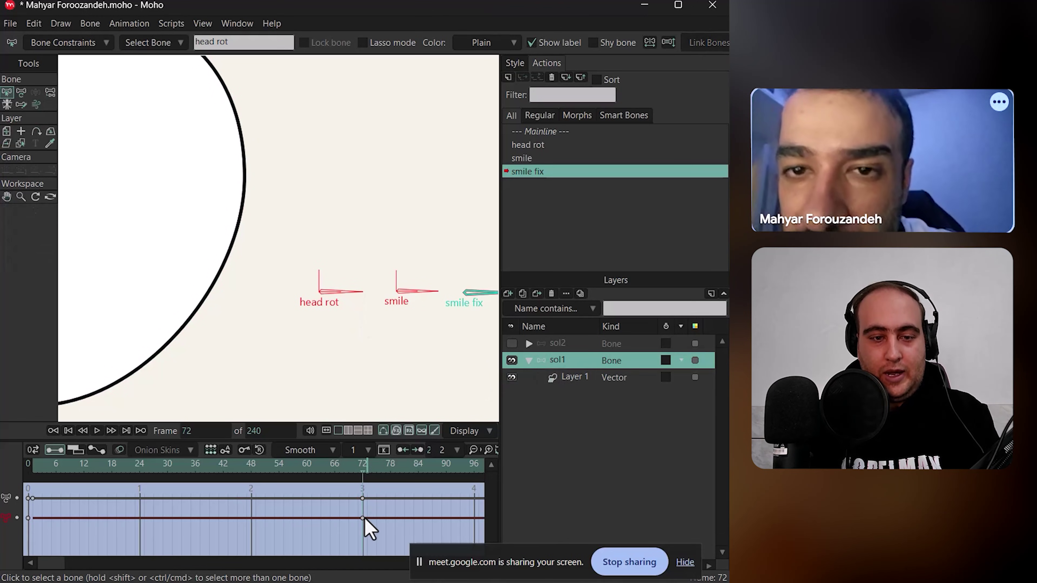
pyautogui.press('Delete')
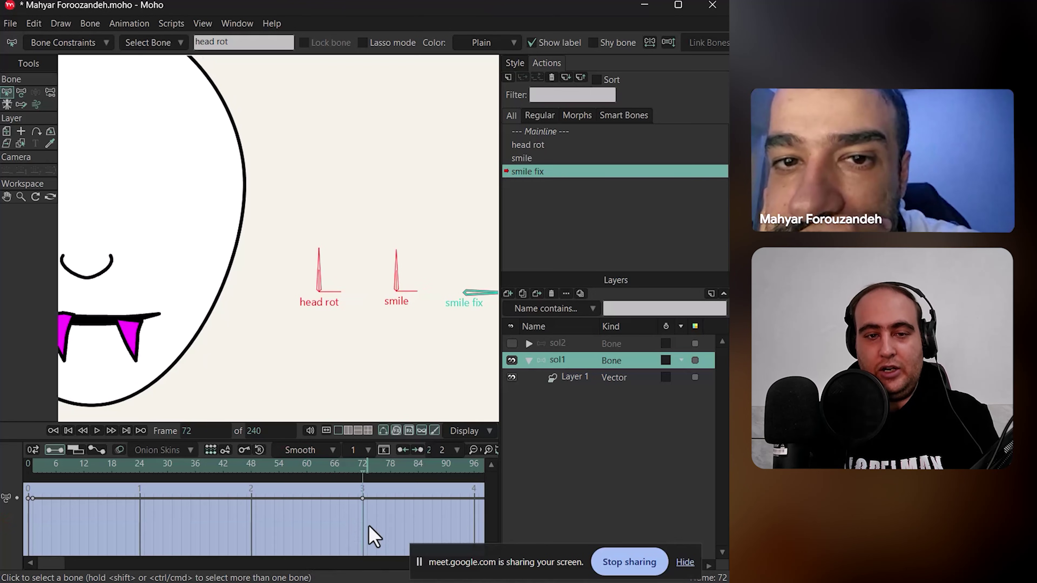
pyautogui.scroll(-3, 387, 367)
pyautogui.moveTo(387, 367); pyautogui.dragTo(341, 378)
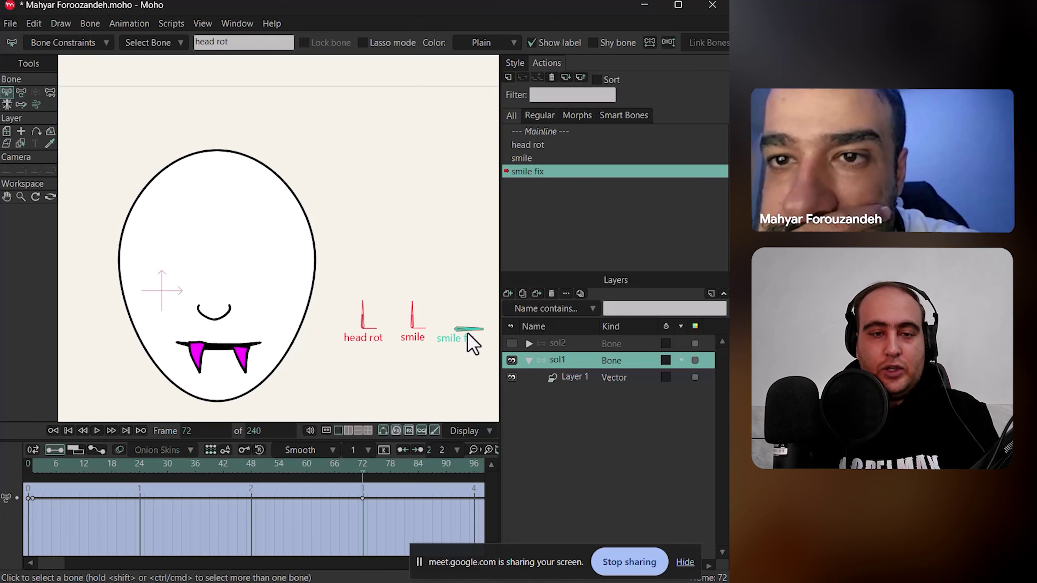
# - Return to the Mainline action and rotate the head rot and smile bones about 90° clockwise at frame 6
pyautogui.click(574, 135)
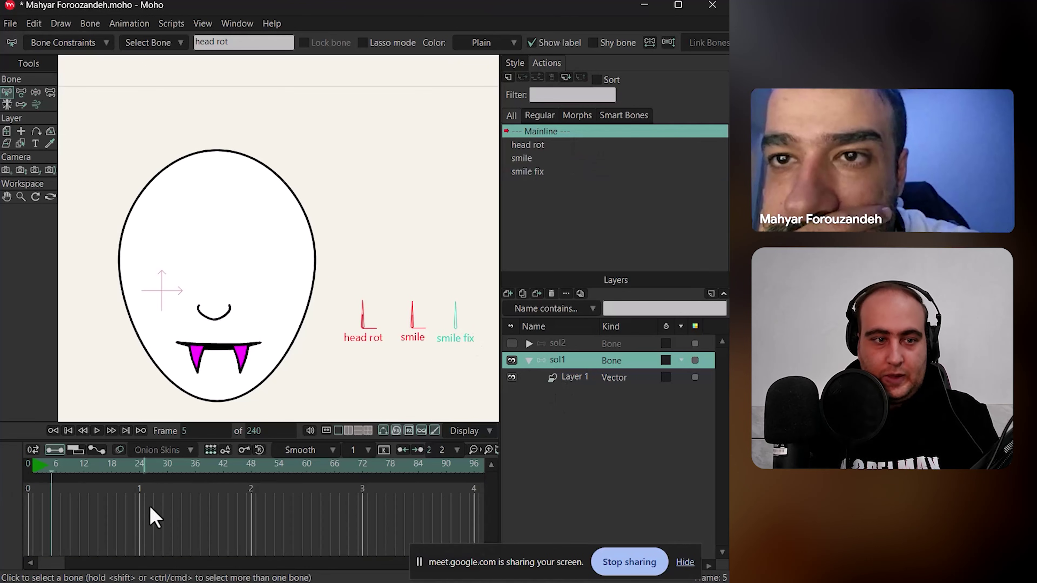
pyautogui.press('z')
pyautogui.scroll(2, 418, 377)
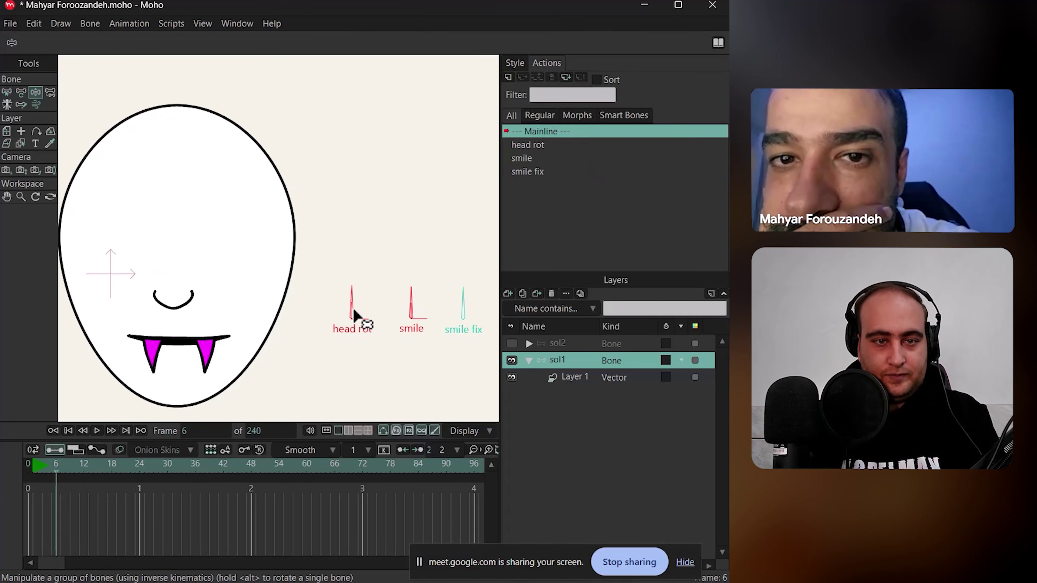
pyautogui.moveTo(353, 308); pyautogui.dragTo(388, 339)
pyautogui.moveTo(411, 305); pyautogui.dragTo(380, 339)
# - Rotate the smile fix bone clockwise at frame 6 and examine the fang in profile
pyautogui.moveTo(450, 311)
pyautogui.mouseDown()
pyautogui.moveTo(465, 305)
pyautogui.moveTo(474, 320)
pyautogui.moveTo(449, 315)
pyautogui.mouseUp()
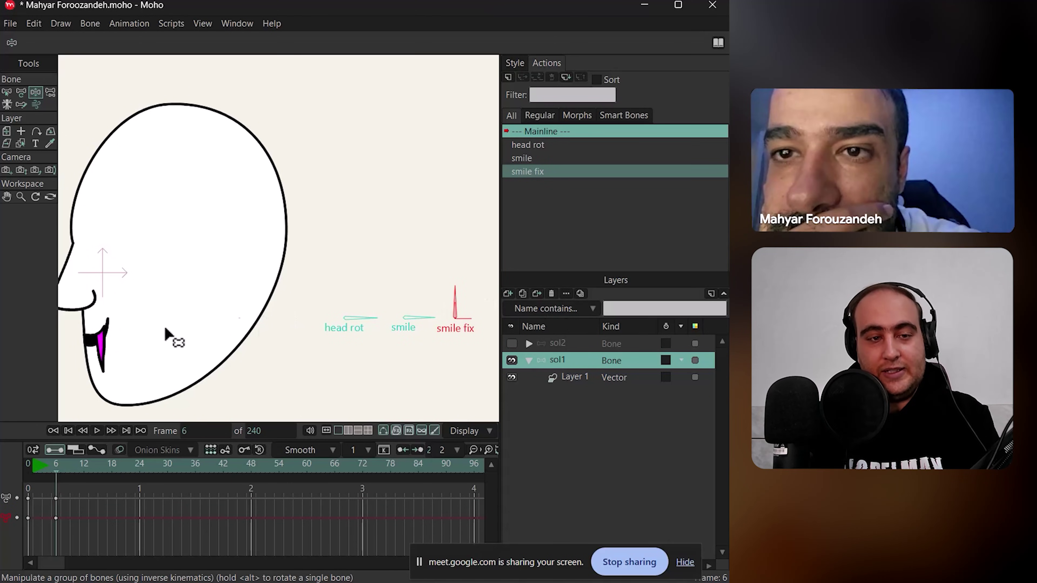
pyautogui.moveTo(459, 304); pyautogui.dragTo(472, 310)
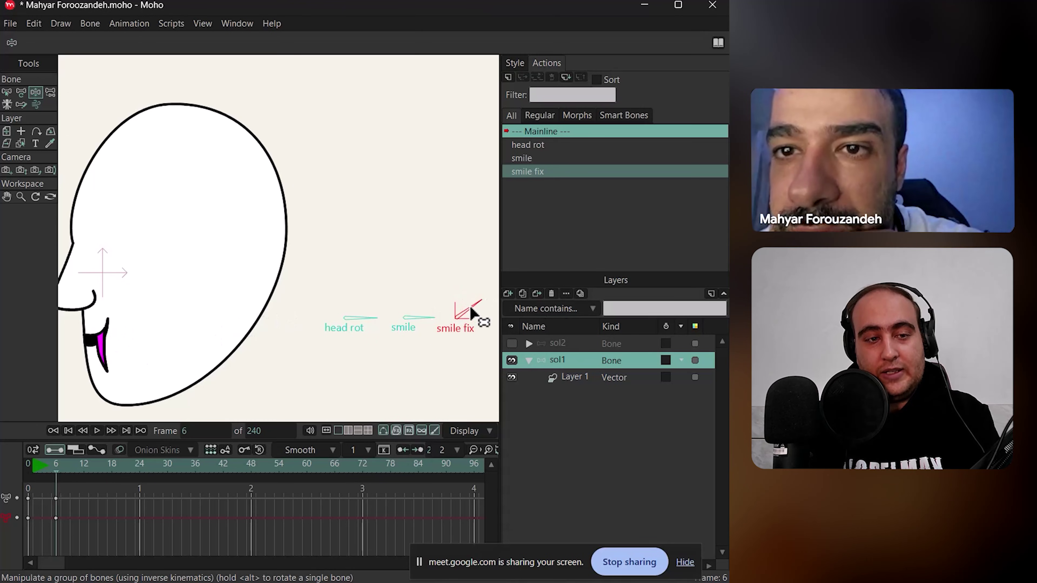
pyautogui.scroll(5, 94, 360)
pyautogui.scroll(3, 125, 325)
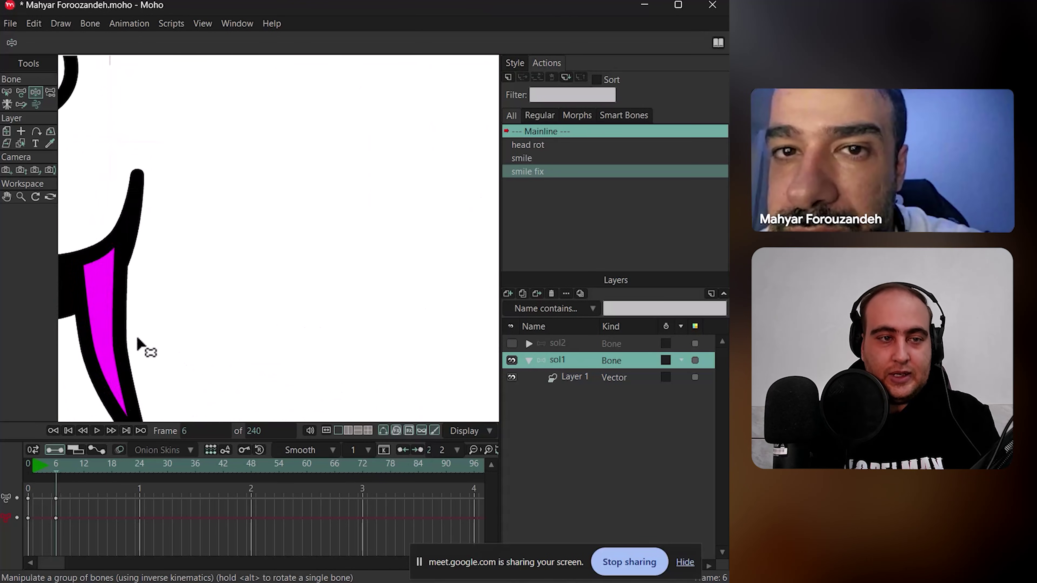
pyautogui.scroll(-6, 137, 343)
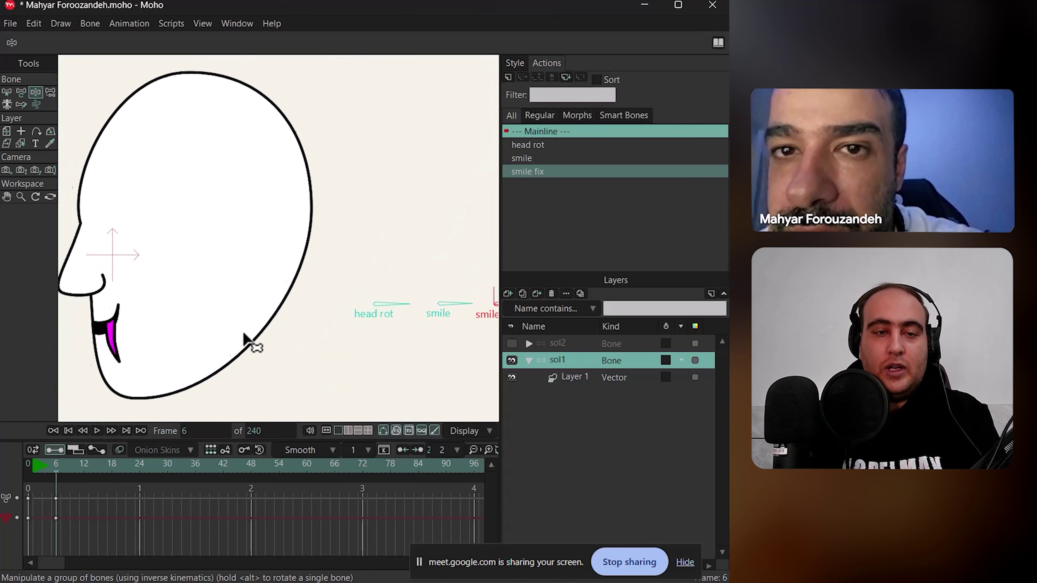
# - Rotate the head rot bone partway back at frame 6 to put the face in a three-quarter view
pyautogui.click(402, 306)
pyautogui.moveTo(403, 305); pyautogui.dragTo(344, 317)
pyautogui.scroll(-2, 345, 316)
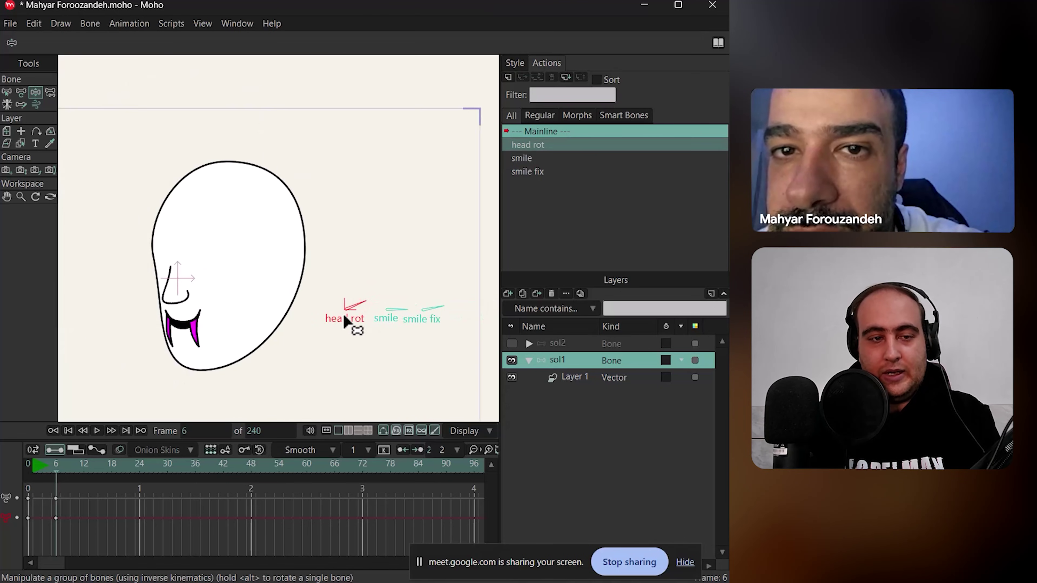
pyautogui.scroll(2, 345, 320)
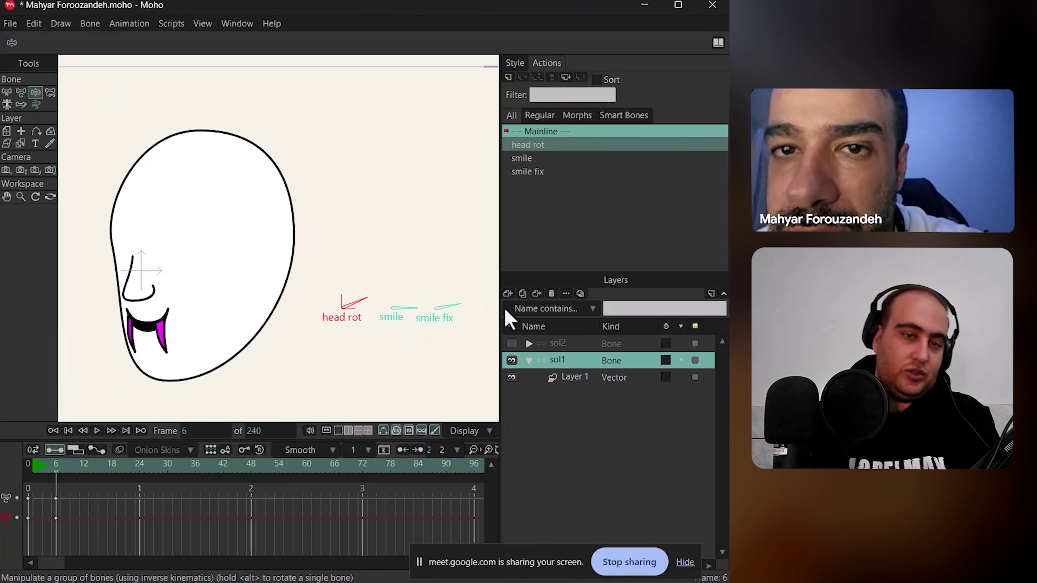
# - Rotate the smile fix bone back and forth on the three-quarter face to test its correction of the fangs
pyautogui.moveTo(451, 305)
pyautogui.mouseDown()
pyautogui.moveTo(438, 299)
pyautogui.moveTo(445, 305)
pyautogui.mouseUp()
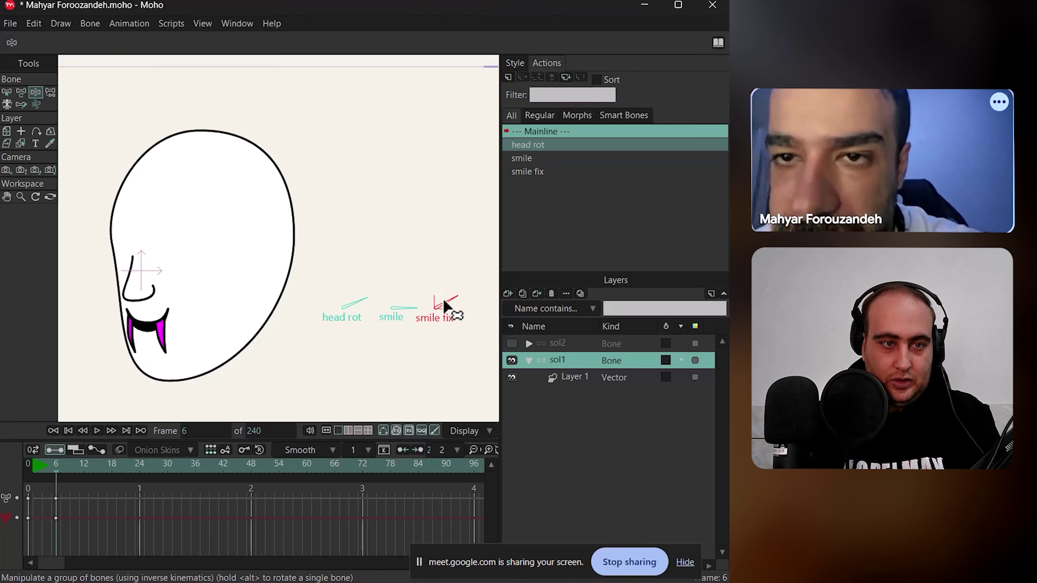
pyautogui.scroll(2, 222, 341)
pyautogui.moveTo(371, 326); pyautogui.dragTo(241, 337)
pyautogui.scroll(-1, 425, 301)
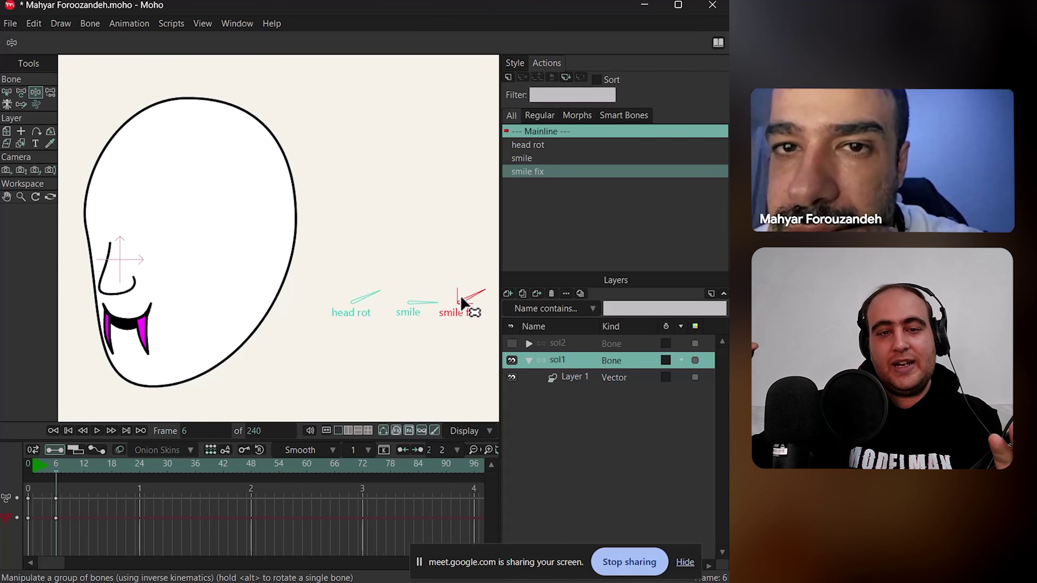
pyautogui.moveTo(461, 302); pyautogui.dragTo(458, 301)
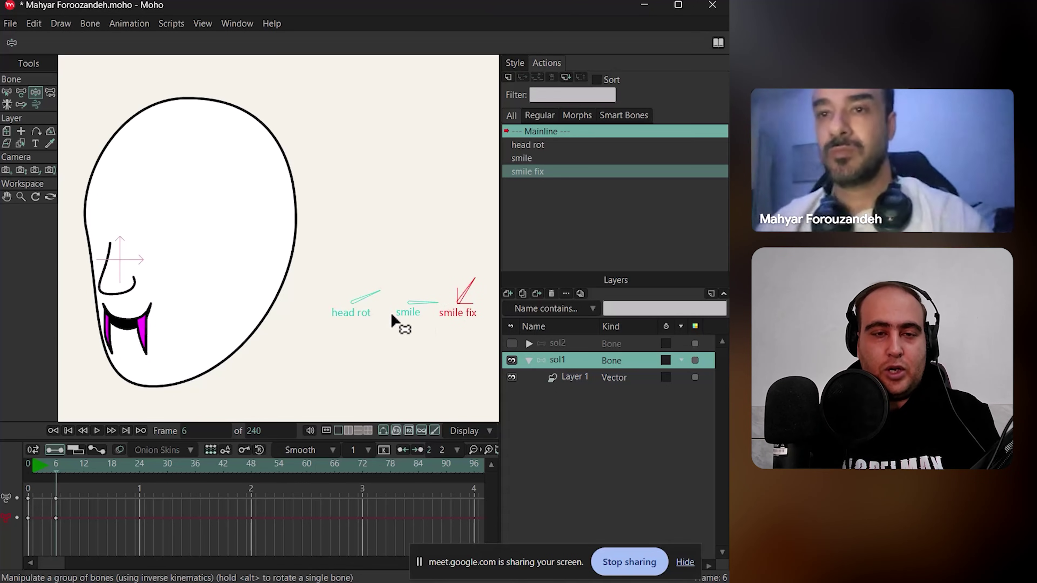
# - Switch to Notepad and review the helper smart bone instructions, highlighting each phrase through removing the head rotation and smile keyframes
pyautogui.hotkey('alt', 'Tab')
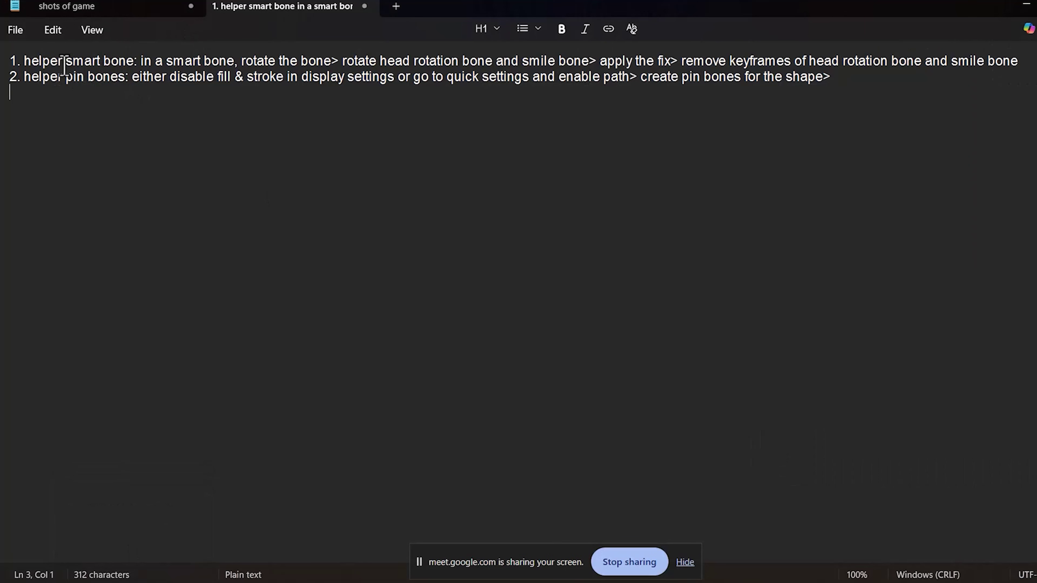
pyautogui.moveTo(141, 62); pyautogui.dragTo(241, 62)
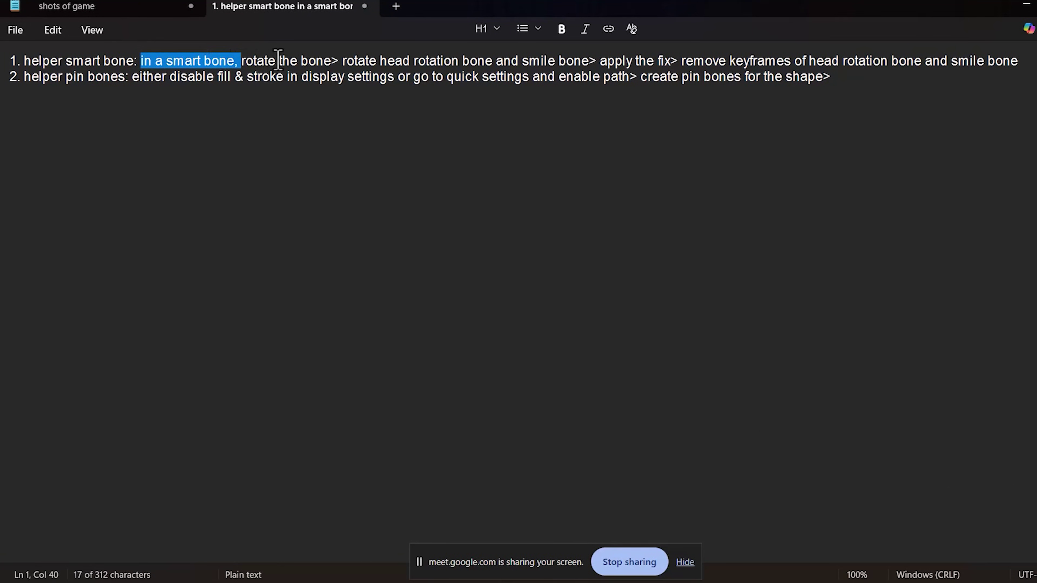
pyautogui.doubleClick(315, 61)
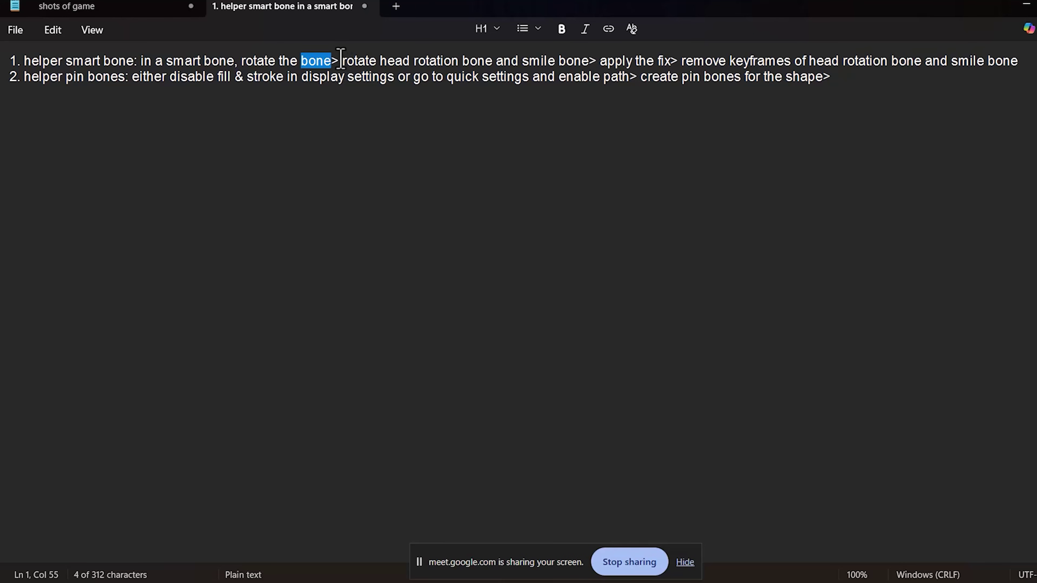
pyautogui.moveTo(342, 61); pyautogui.dragTo(458, 62)
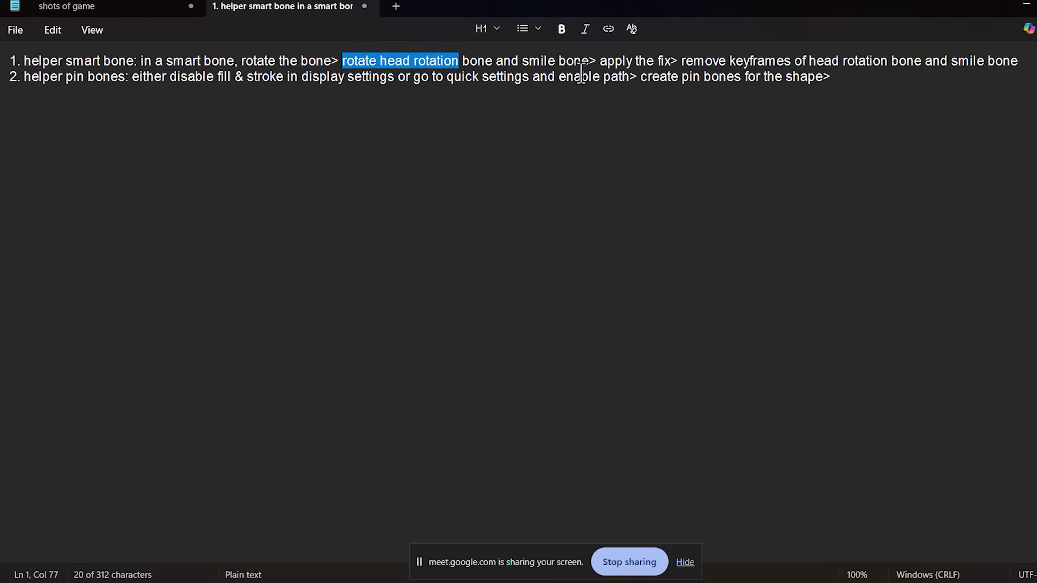
pyautogui.moveTo(523, 61); pyautogui.dragTo(670, 61)
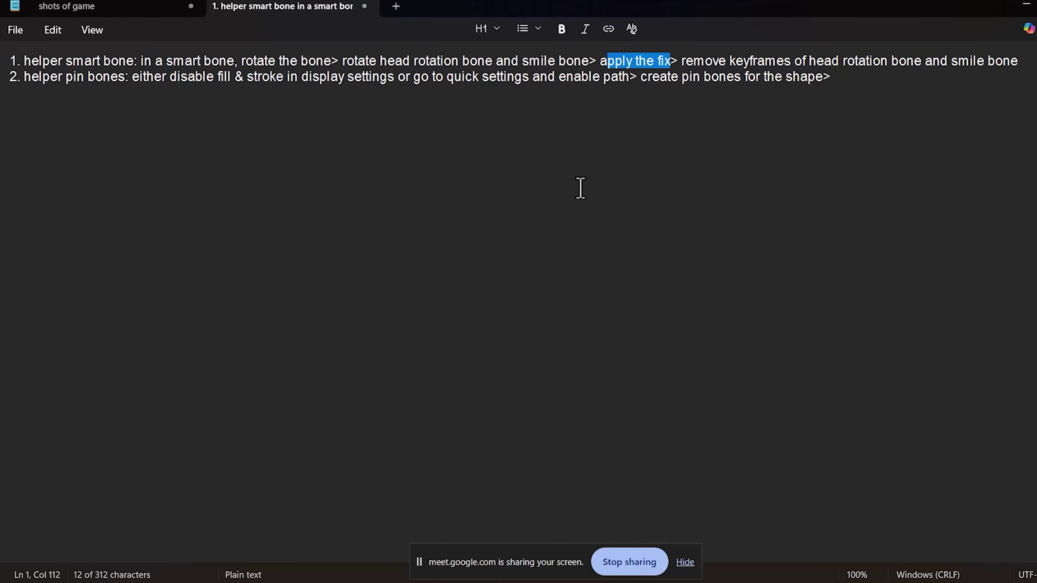
pyautogui.moveTo(685, 61); pyautogui.dragTo(1022, 69)
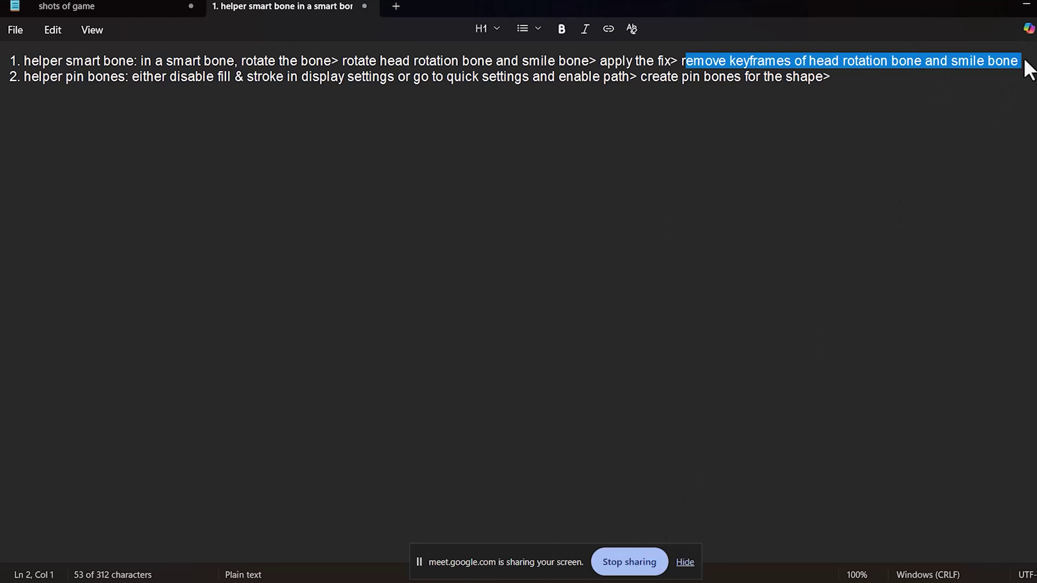
# - Switch back to Moho and compare the smile fix action's timeline with the mainline pose around frame 6
pyautogui.hotkey('alt', 'Tab')
pyautogui.doubleClick(534, 174)
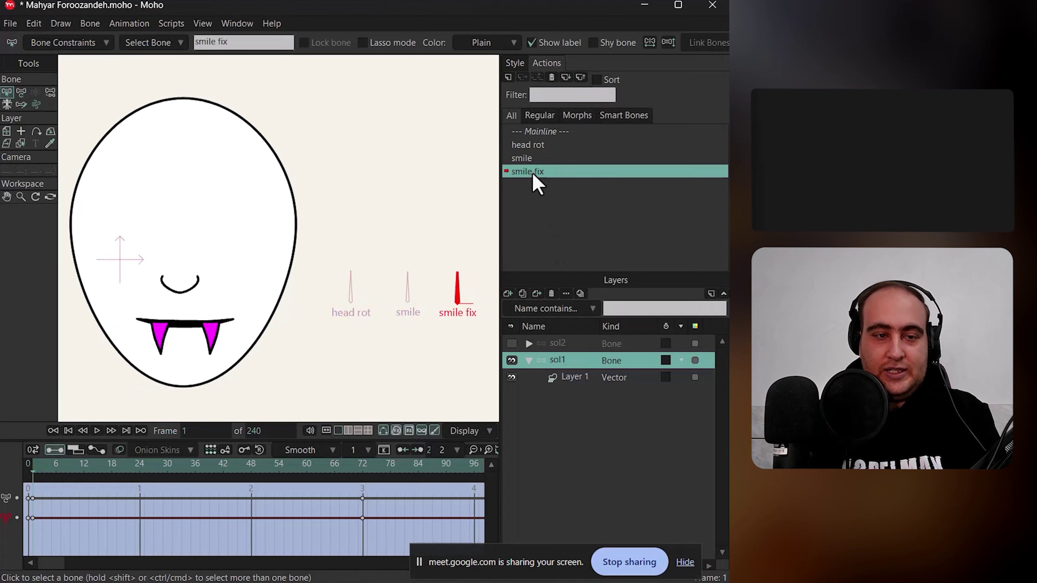
pyautogui.moveTo(248, 472); pyautogui.dragTo(367, 482)
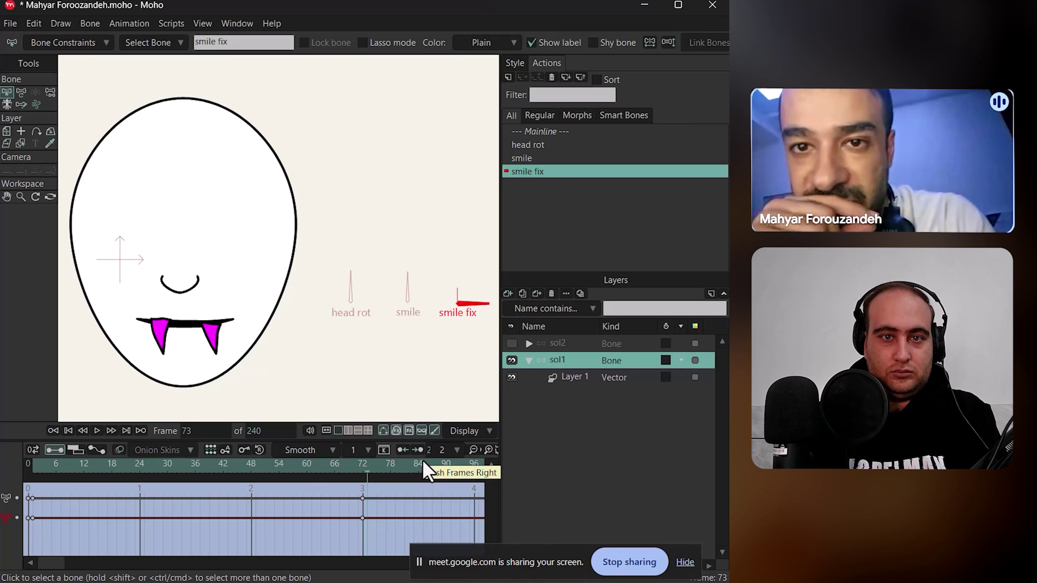
pyautogui.click(537, 132)
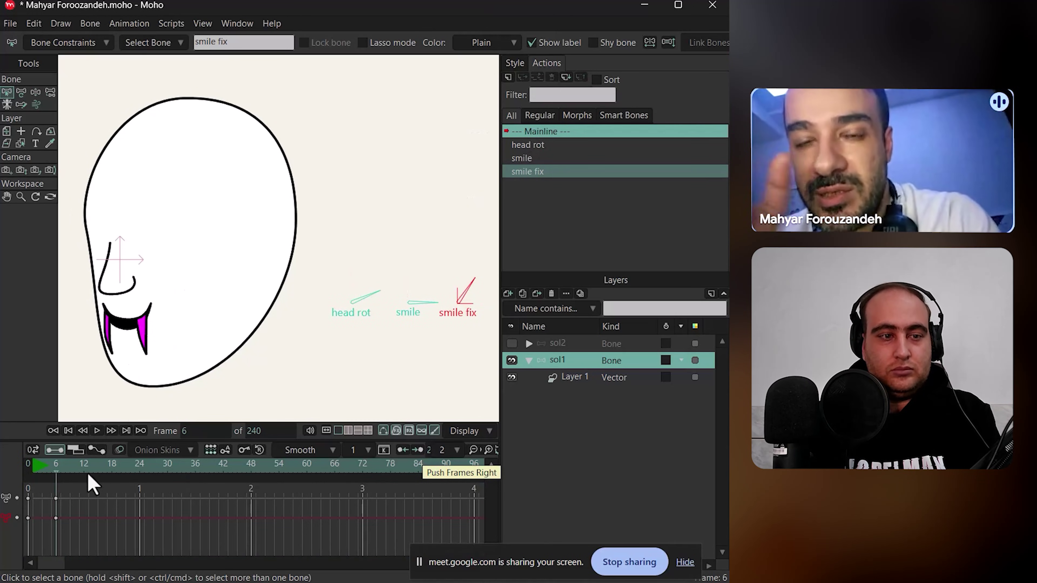
pyautogui.moveTo(54, 474)
pyautogui.mouseDown()
pyautogui.moveTo(25, 478)
pyautogui.moveTo(51, 477)
pyautogui.mouseUp()
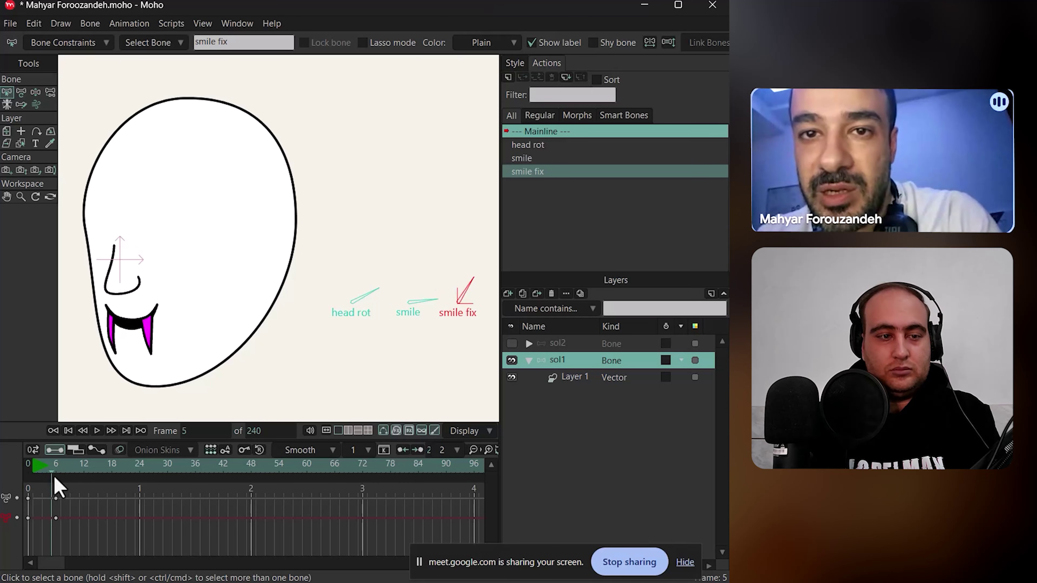
pyautogui.click(55, 478)
# - Scrub through the smile fix action again and return to the mainline at frame 6
pyautogui.click(529, 165)
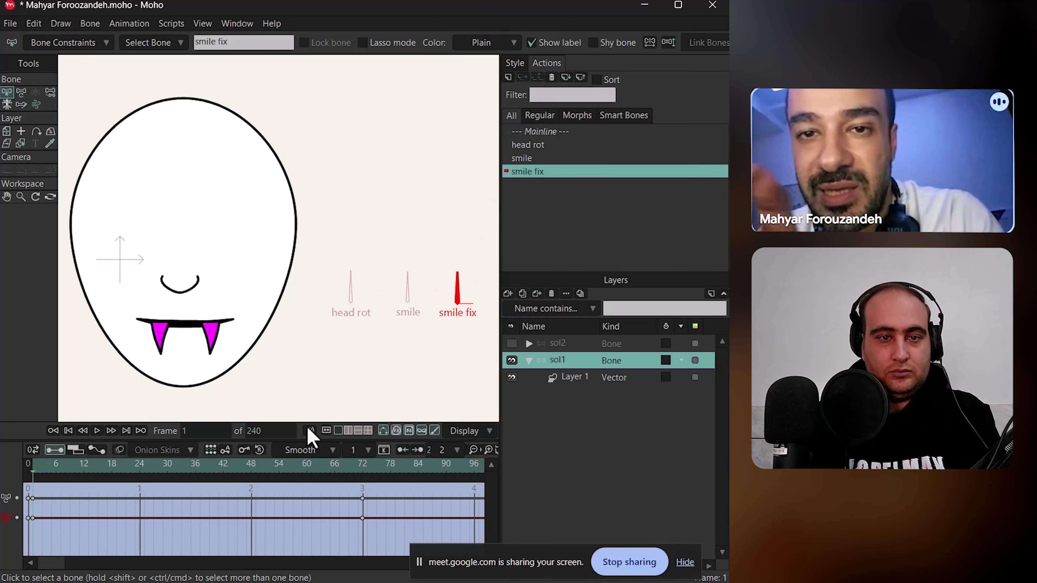
pyautogui.moveTo(316, 470); pyautogui.dragTo(27, 473)
pyautogui.click(558, 132)
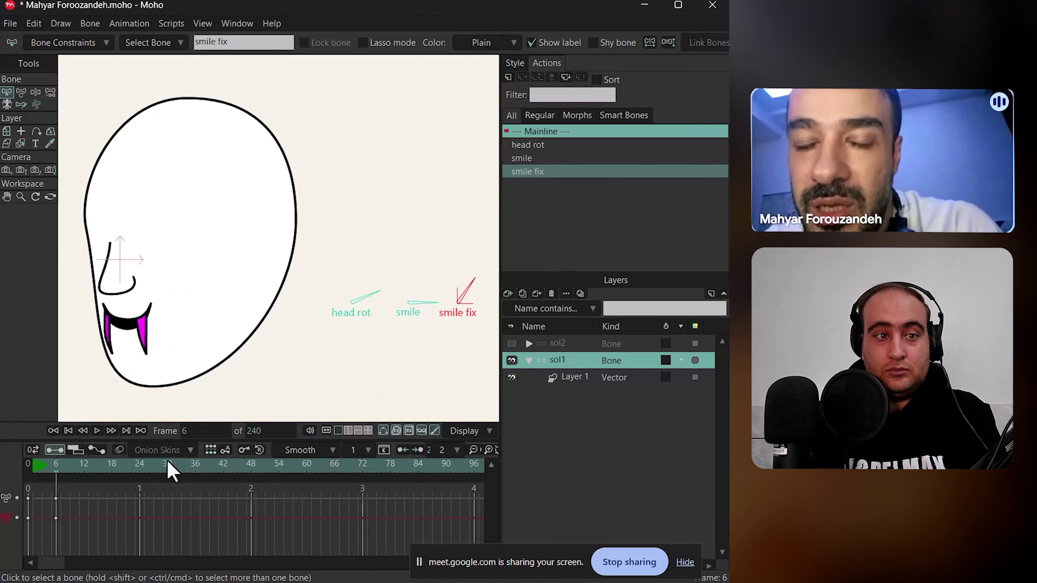
pyautogui.moveTo(56, 468)
pyautogui.mouseDown()
pyautogui.moveTo(46, 469)
pyautogui.moveTo(57, 466)
pyautogui.mouseUp()
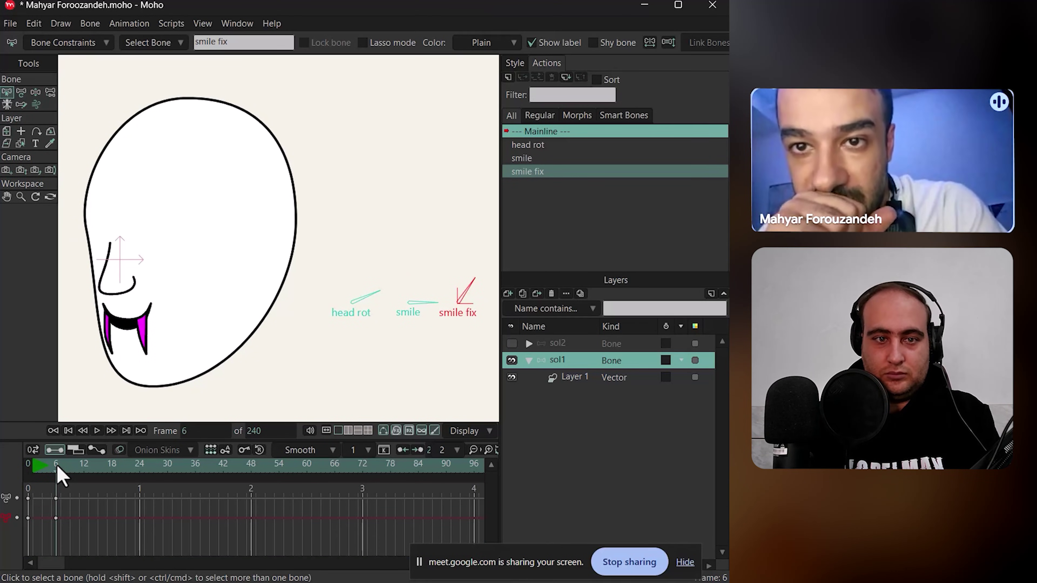
# - Rotate the head rot bone partway back at frame 6 and adjust the smile fix bone to test the three-quarter face
pyautogui.press('z')
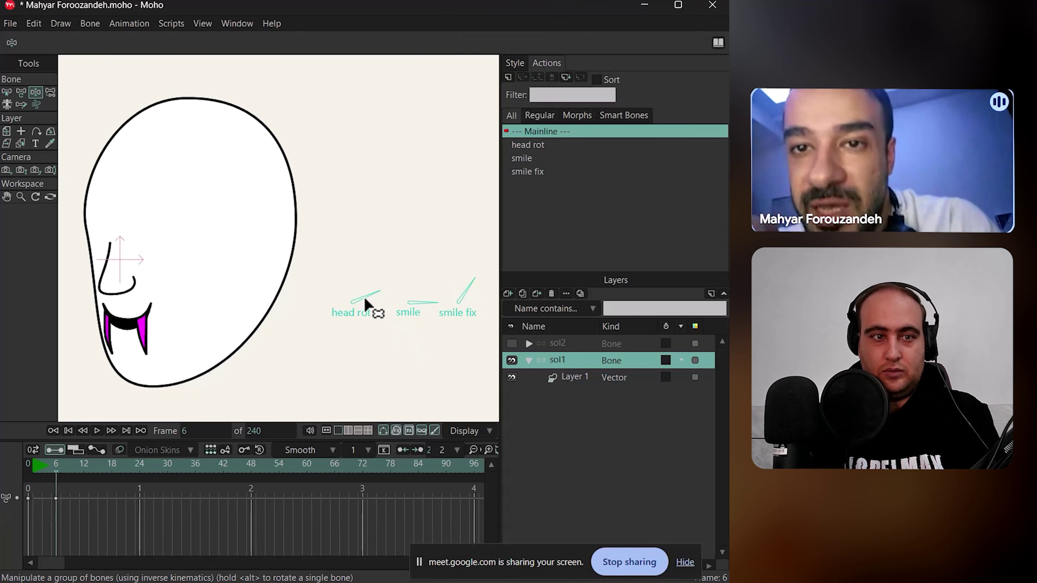
pyautogui.moveTo(365, 303)
pyautogui.mouseDown()
pyautogui.moveTo(354, 297)
pyautogui.moveTo(369, 293)
pyautogui.moveTo(359, 294)
pyautogui.mouseUp()
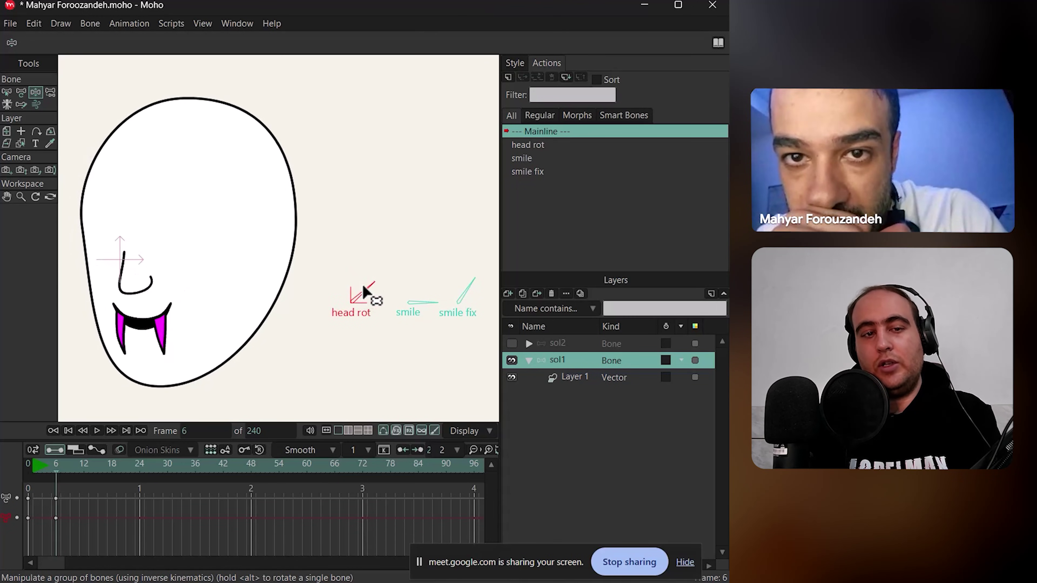
pyautogui.moveTo(469, 295)
pyautogui.mouseDown()
pyautogui.moveTo(436, 277)
pyautogui.moveTo(479, 308)
pyautogui.moveTo(463, 285)
pyautogui.moveTo(477, 295)
pyautogui.mouseUp()
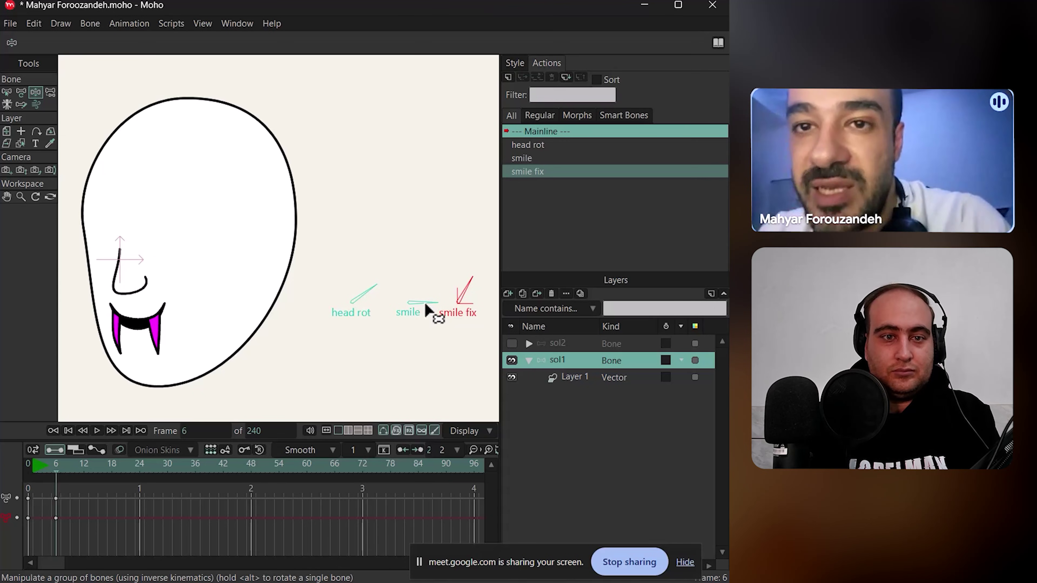
# - Rotate the smile bone upright and then partway over at frame 6 to test the mouth and fang shapes
pyautogui.moveTo(430, 304); pyautogui.dragTo(412, 281)
pyautogui.scroll(3, 150, 339)
pyautogui.scroll(-2, 162, 347)
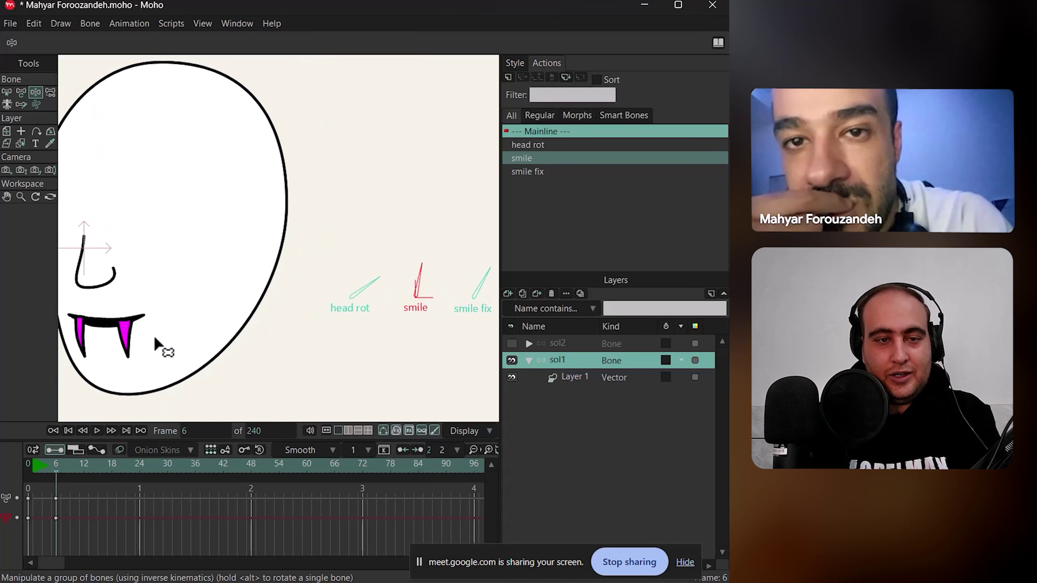
pyautogui.scroll(2, 301, 343)
pyautogui.moveTo(471, 278); pyautogui.dragTo(476, 281)
pyautogui.moveTo(423, 338); pyautogui.dragTo(337, 339)
pyautogui.scroll(-2, 339, 346)
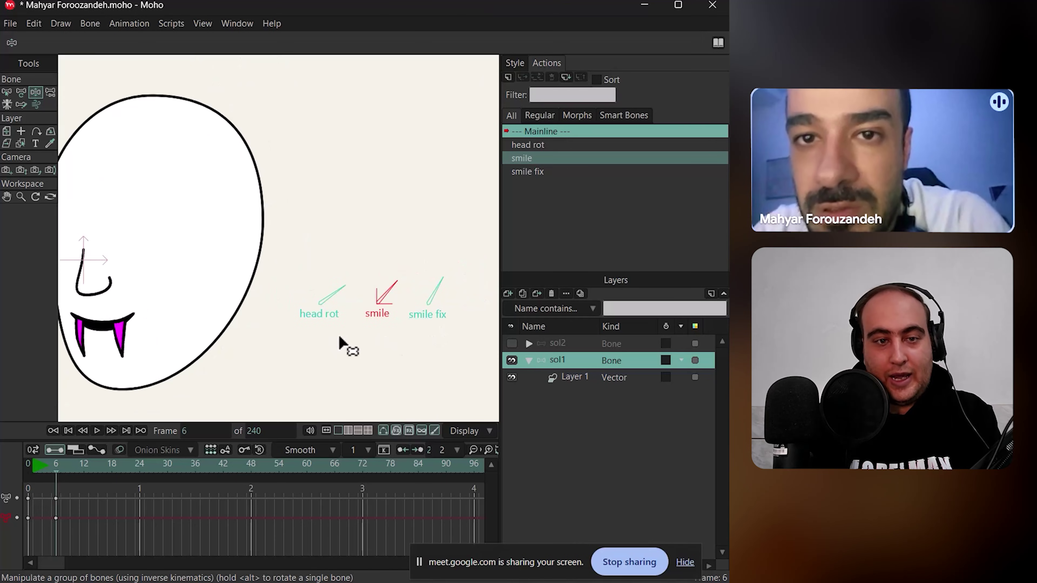
# - Turn the head rot bone further toward profile and swing the smile fix bone to horizontal to compare the fangs
pyautogui.moveTo(327, 299)
pyautogui.mouseDown()
pyautogui.moveTo(349, 319)
pyautogui.moveTo(298, 283)
pyautogui.moveTo(338, 289)
pyautogui.moveTo(330, 286)
pyautogui.mouseUp()
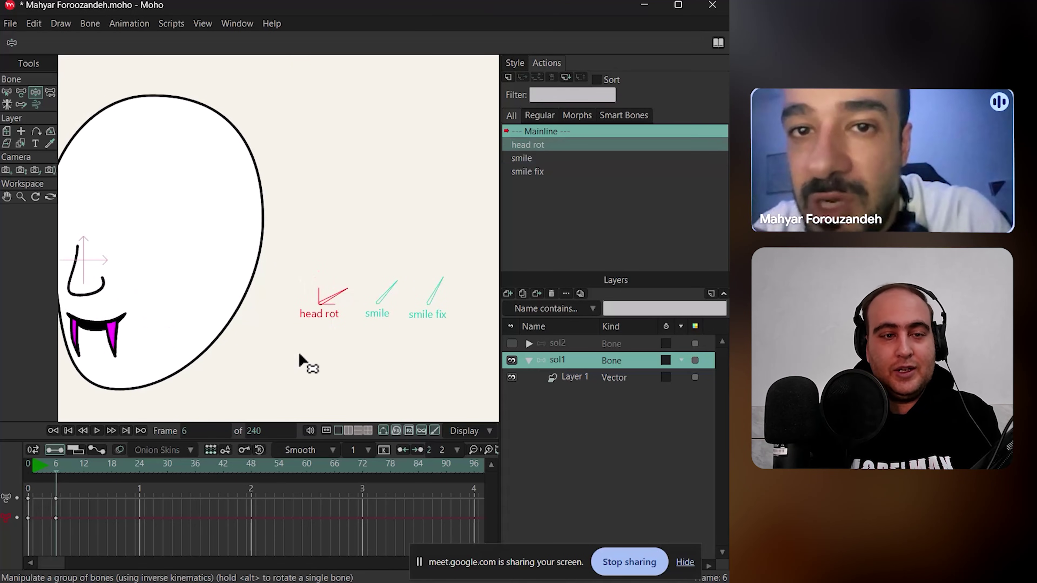
pyautogui.moveTo(299, 354); pyautogui.dragTo(492, 312)
pyautogui.moveTo(440, 290)
pyautogui.mouseDown()
pyautogui.moveTo(445, 300)
pyautogui.moveTo(434, 293)
pyautogui.mouseUp()
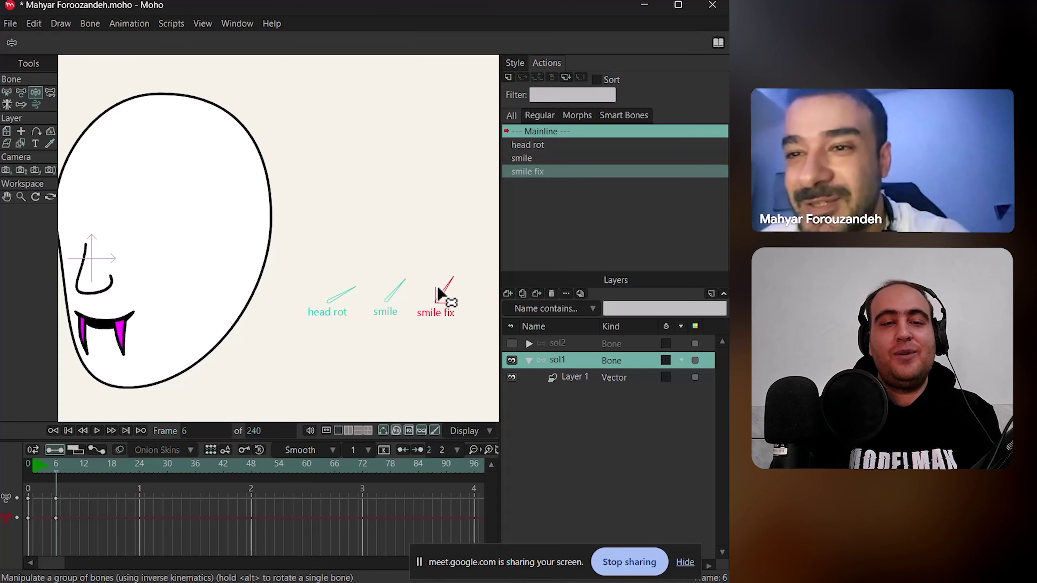
pyautogui.moveTo(439, 294)
pyautogui.mouseDown()
pyautogui.moveTo(461, 310)
pyautogui.moveTo(445, 313)
pyautogui.moveTo(441, 291)
pyautogui.moveTo(438, 304)
pyautogui.mouseUp()
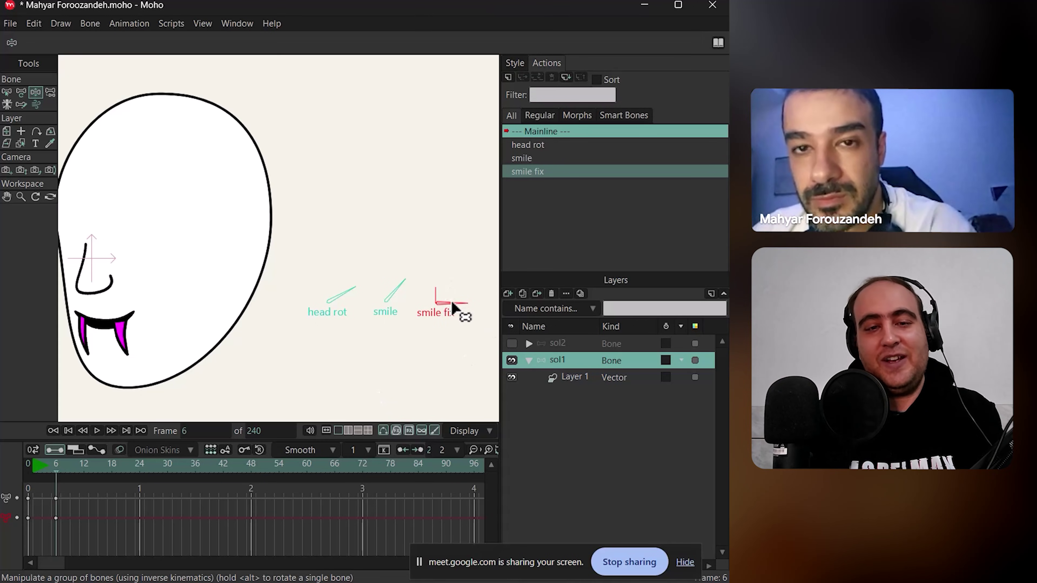
# - Rotate the smile fix bone partway up and return the smile bone to upright, examining the fangs up close
pyautogui.moveTo(453, 307); pyautogui.dragTo(428, 279)
pyautogui.scroll(6, 136, 346)
pyautogui.scroll(-5, 118, 325)
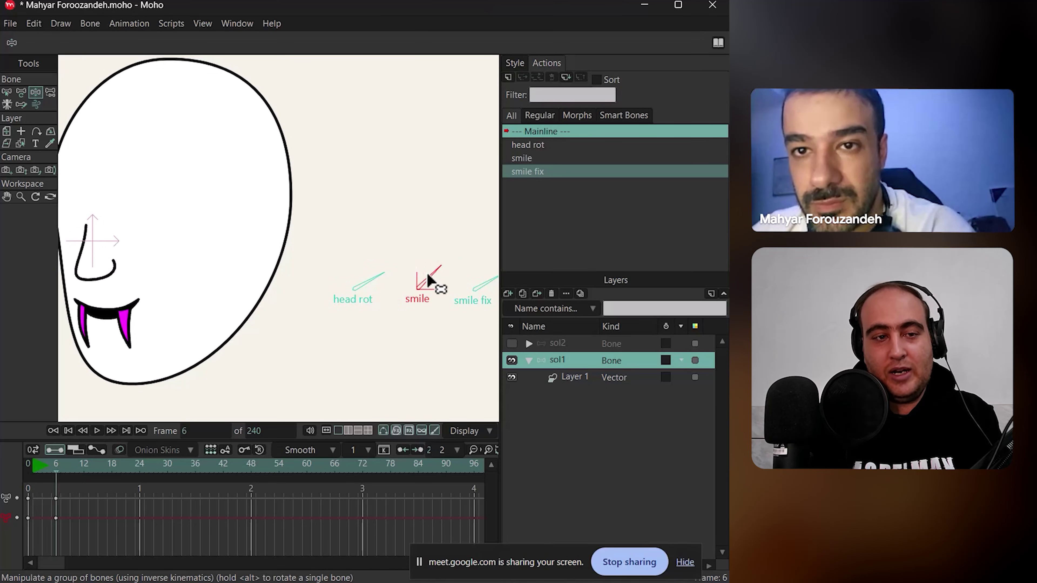
pyautogui.scroll(3, 94, 329)
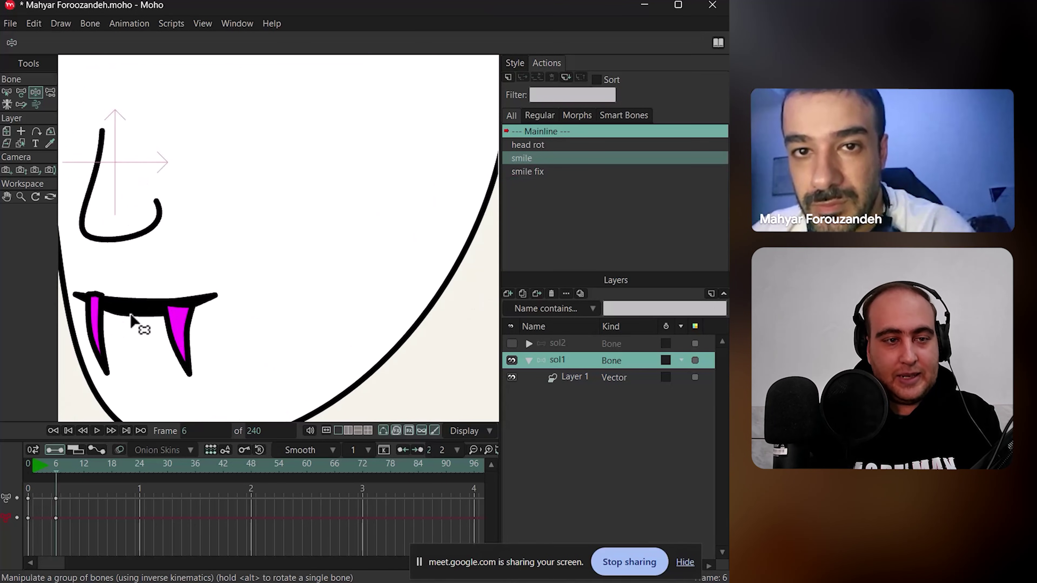
pyautogui.scroll(-4, 132, 318)
pyautogui.scroll(2, 262, 320)
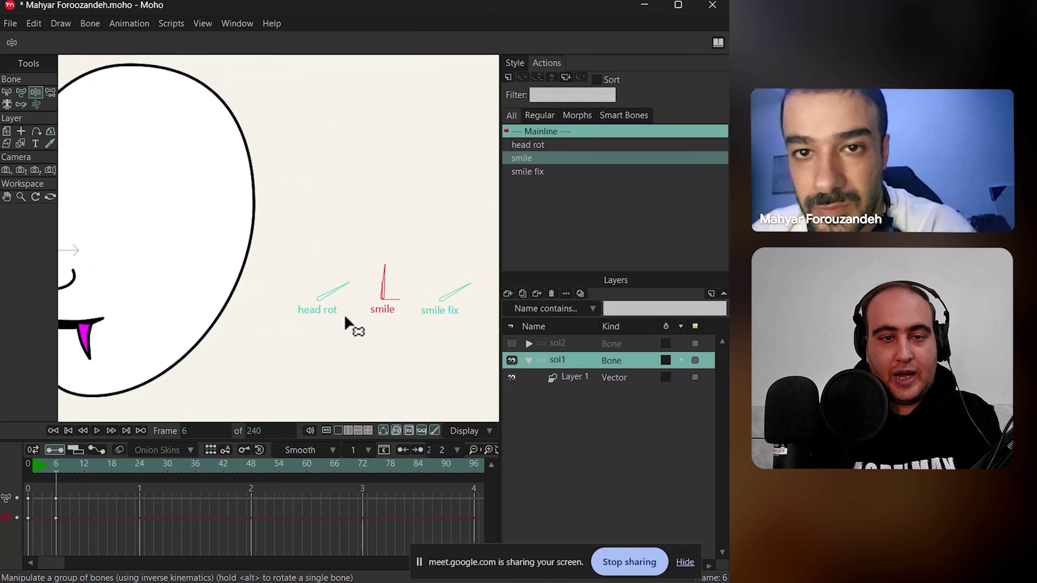
# - Rotate the smile fix bone back to upright at frame 6 and examine the neutral mouth on the turned head
pyautogui.moveTo(458, 289); pyautogui.dragTo(456, 296)
pyautogui.scroll(-3, 345, 339)
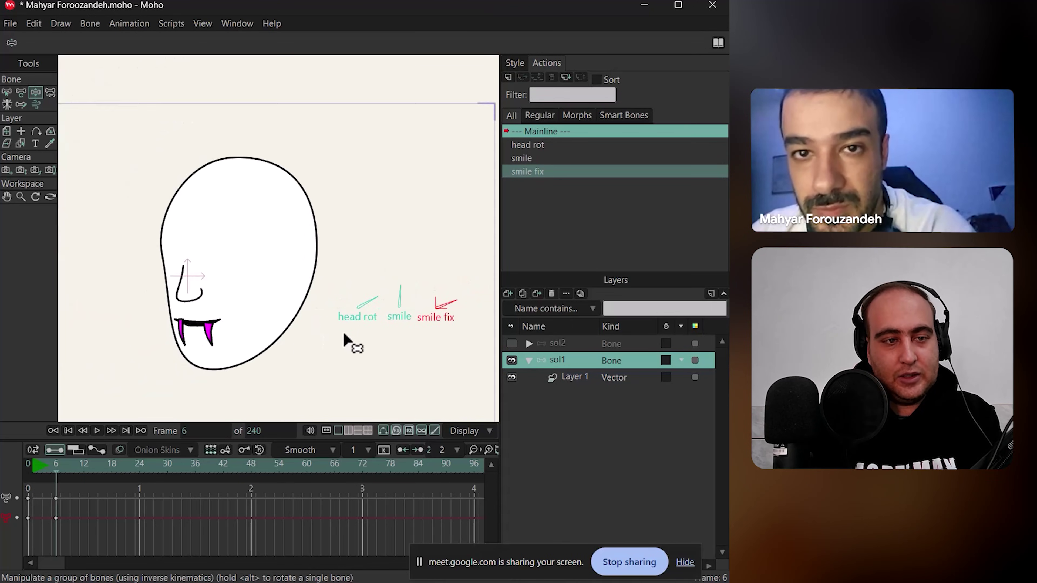
pyautogui.moveTo(343, 339); pyautogui.dragTo(302, 343)
pyautogui.moveTo(408, 307); pyautogui.dragTo(394, 297)
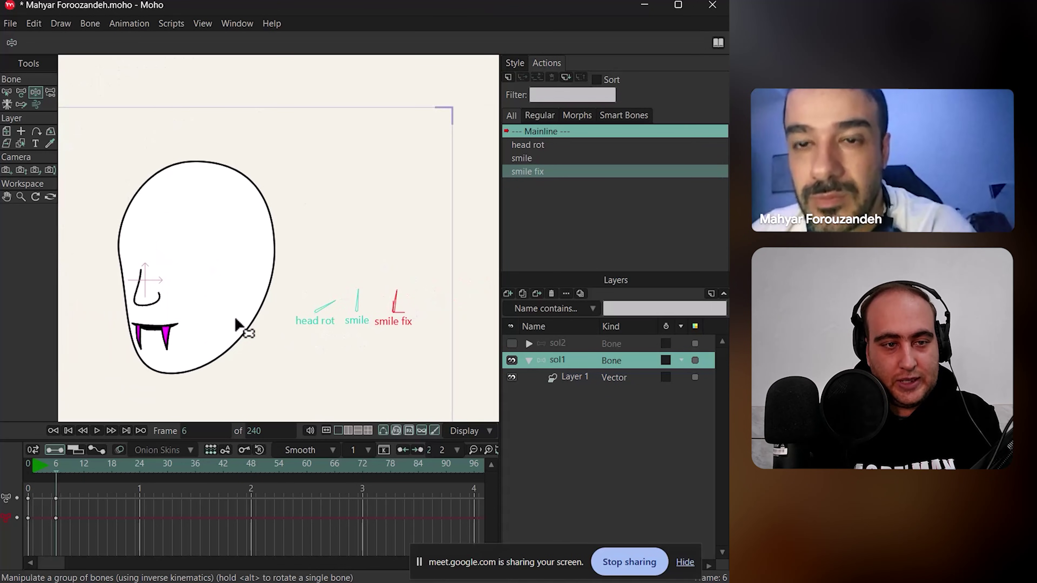
pyautogui.scroll(4, 238, 325)
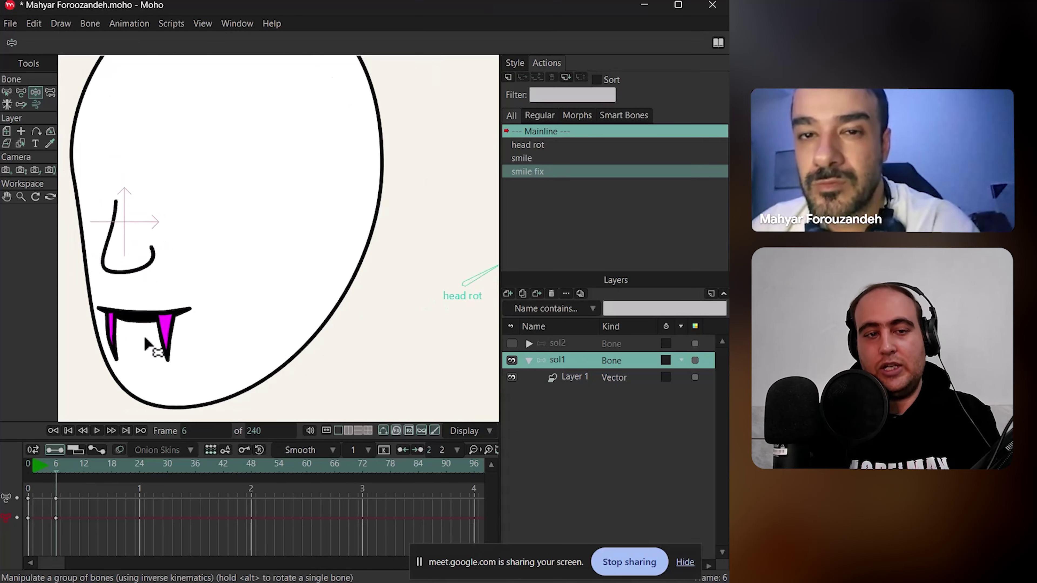
pyautogui.scroll(-4, 250, 324)
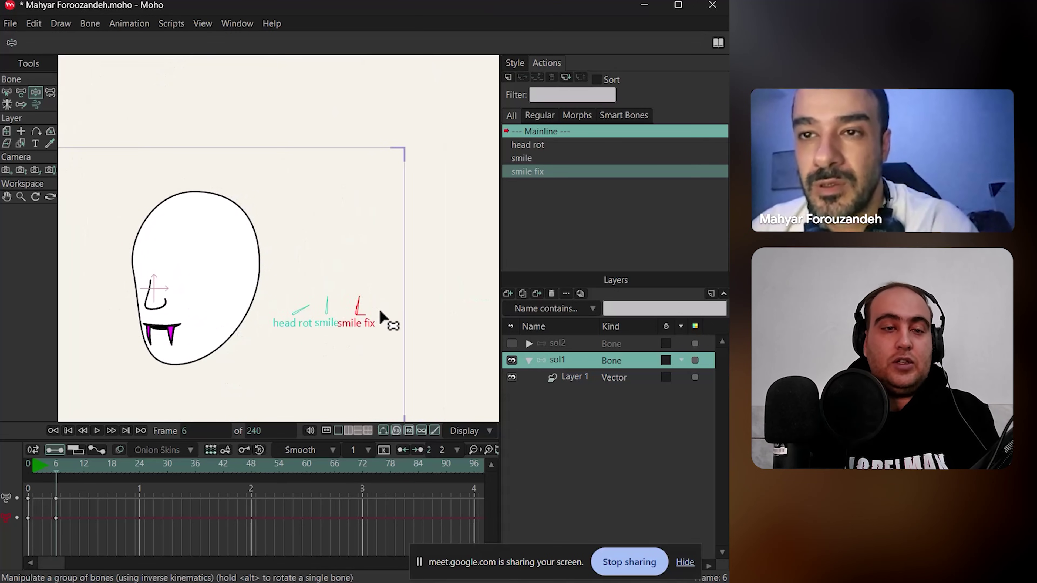
# - Delete the sol1 bone keyframes at frame 6 on the mainline
pyautogui.scroll(2, 201, 315)
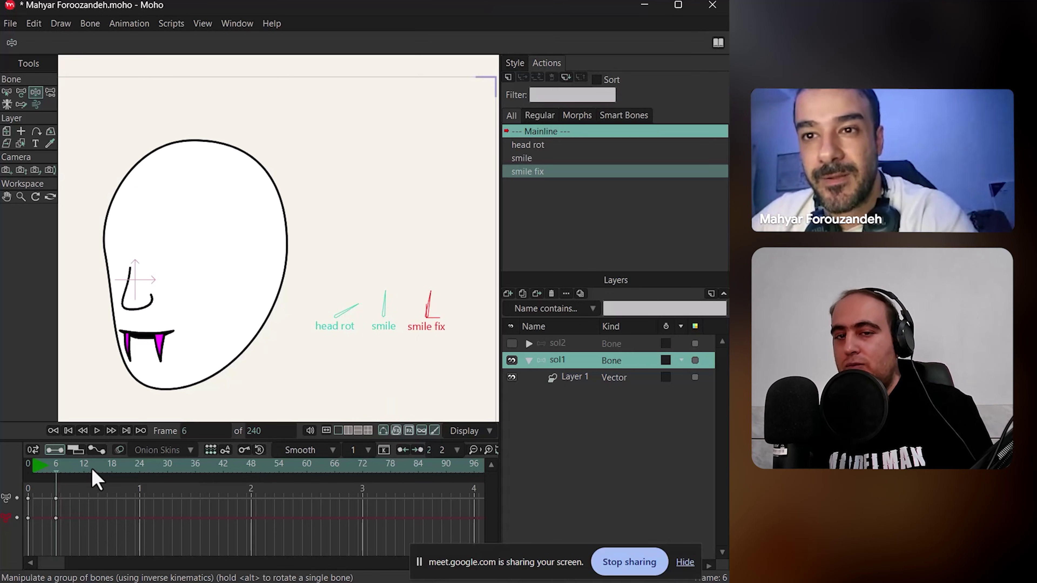
pyautogui.moveTo(88, 534); pyautogui.dragTo(55, 487)
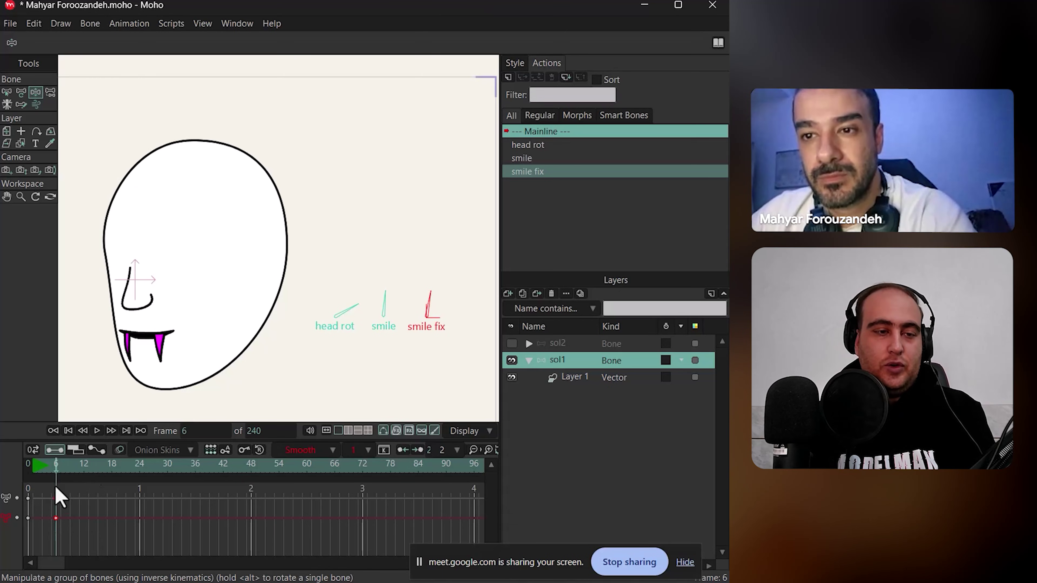
pyautogui.press('Delete')
# - Show the sol2 bone layer instead of sol1 and expand it to inspect the pin bones around the fangs
pyautogui.click(511, 343)
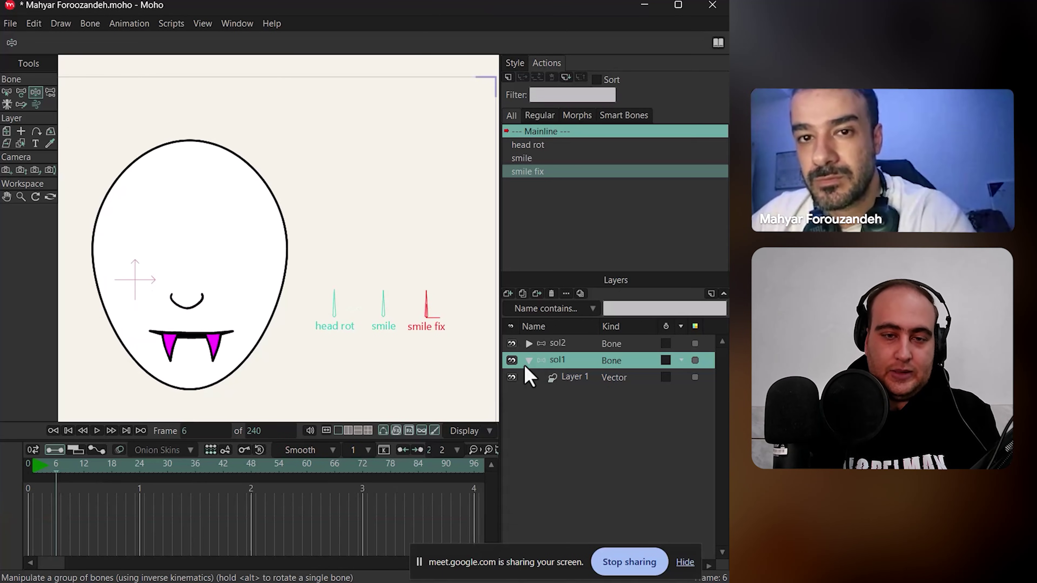
pyautogui.click(529, 360)
pyautogui.click(556, 351)
pyautogui.click(511, 360)
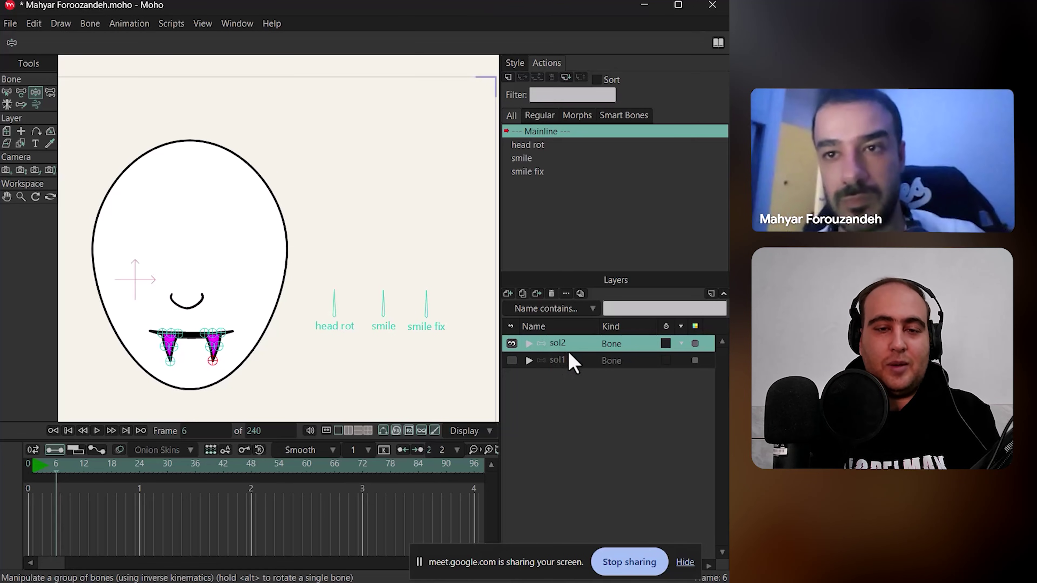
pyautogui.click(532, 344)
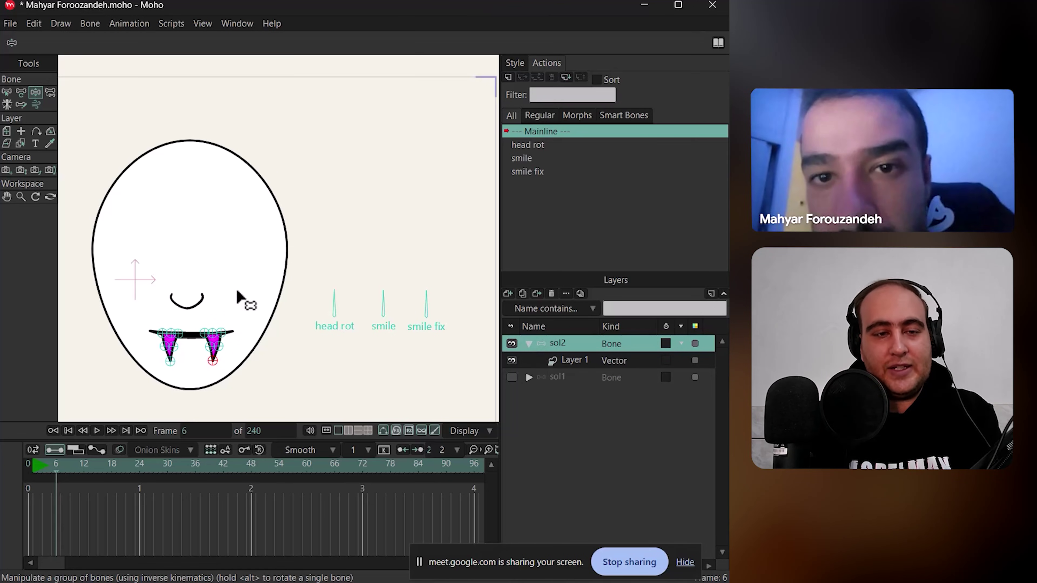
pyautogui.scroll(3, 180, 367)
pyautogui.scroll(2, 179, 368)
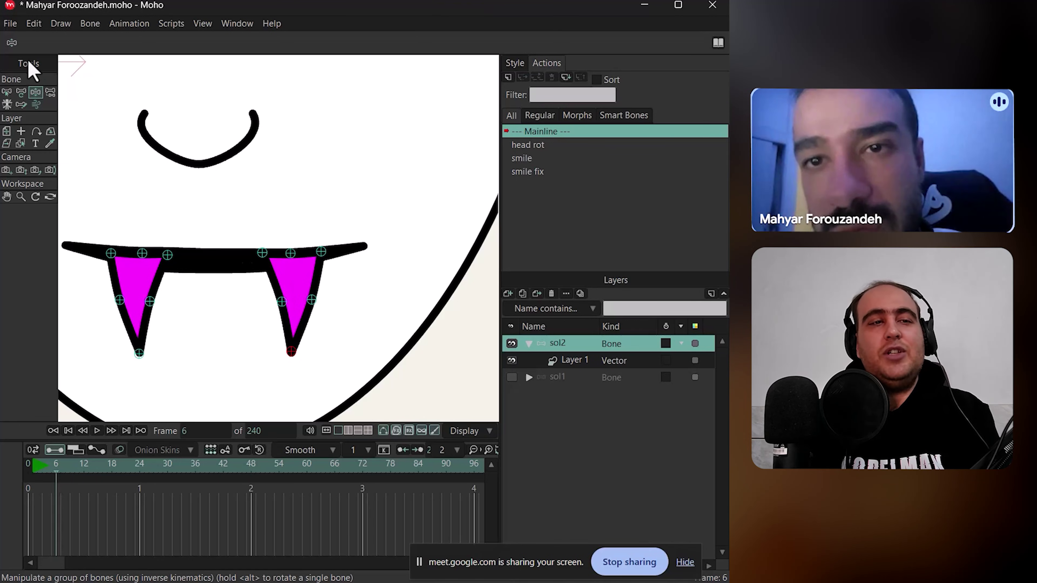
# - Add a nearly horizontal bone about 0.31 long across the forehead in sol2 at frame 0
pyautogui.click(28, 465)
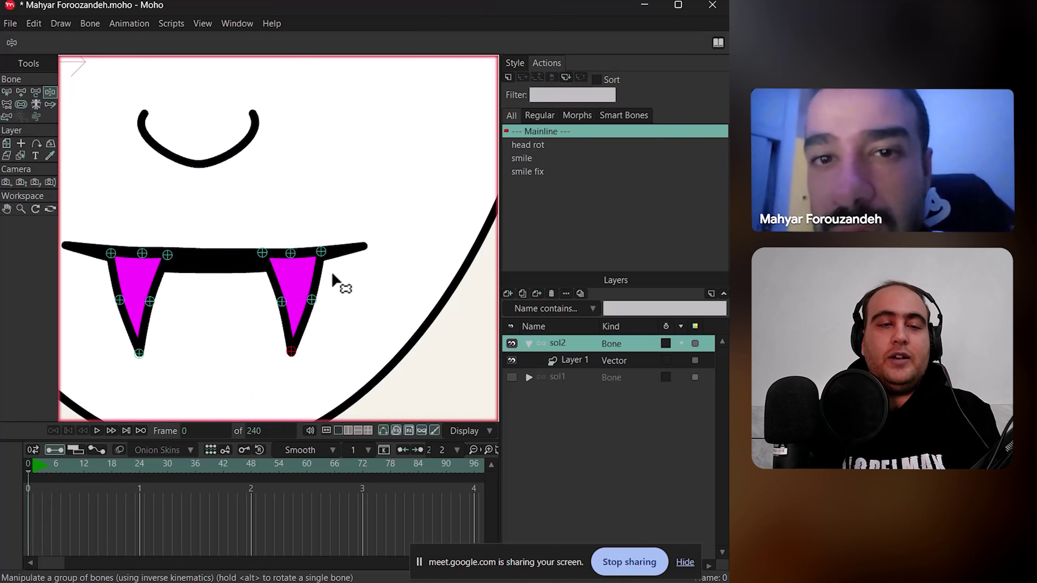
pyautogui.scroll(-3, 325, 277)
pyautogui.moveTo(345, 285); pyautogui.dragTo(329, 309)
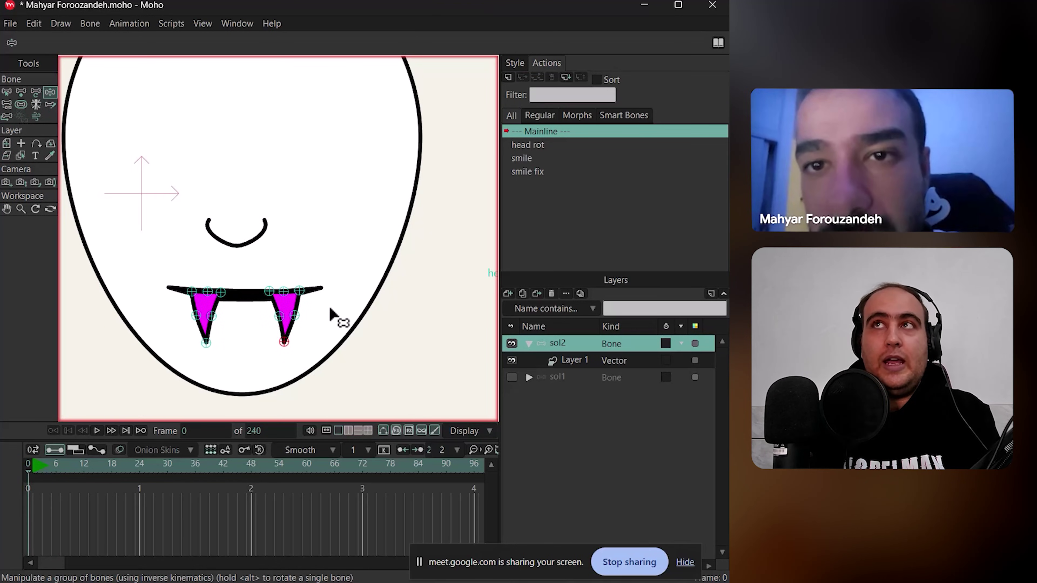
pyautogui.press('a')
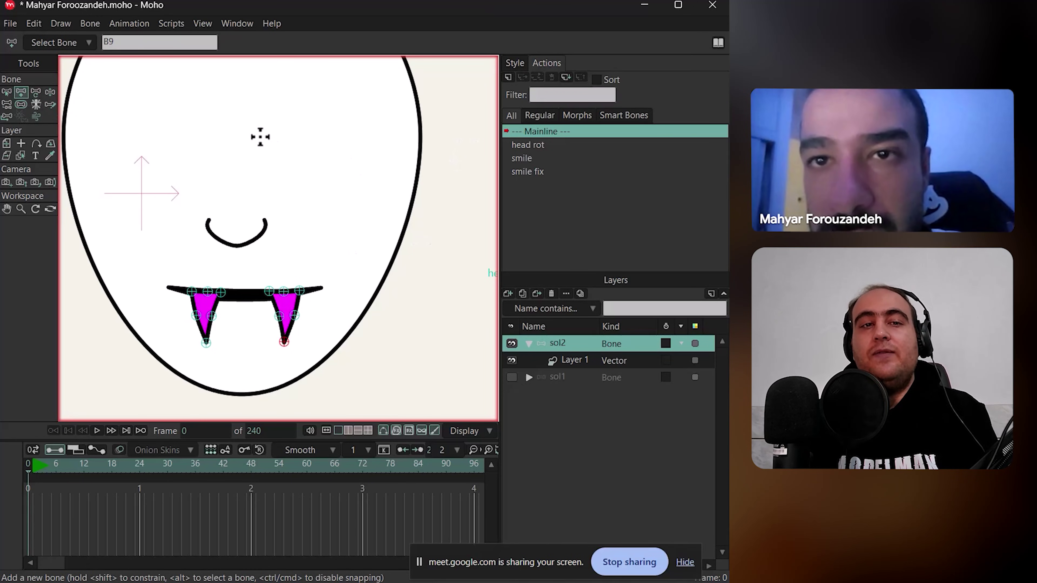
pyautogui.moveTo(260, 137); pyautogui.dragTo(365, 145)
pyautogui.click(36, 92)
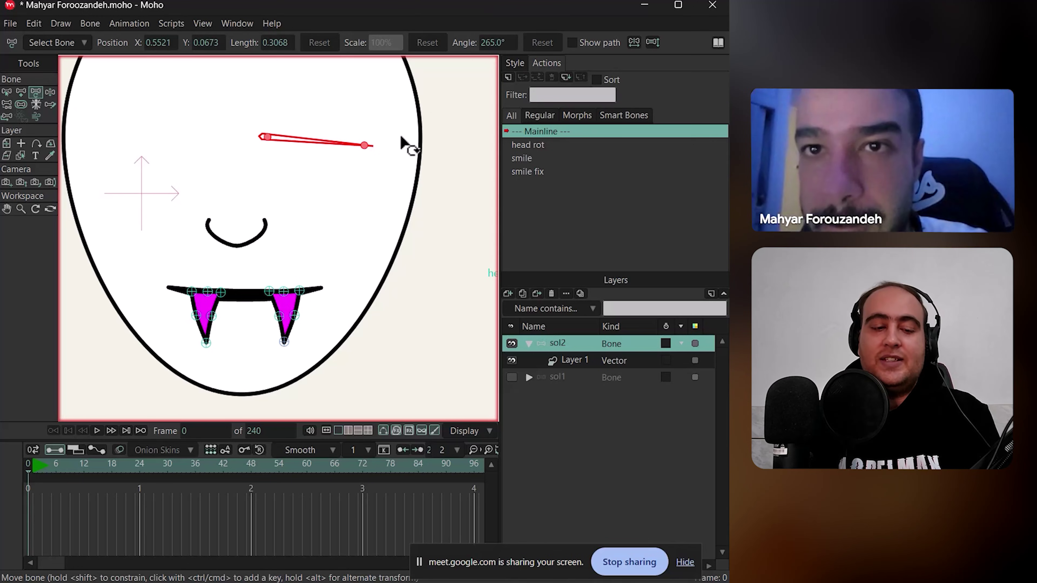
# - Place a single-point pin bone on the forehead beside the new bone and undo it
pyautogui.press('z')
pyautogui.press('a')
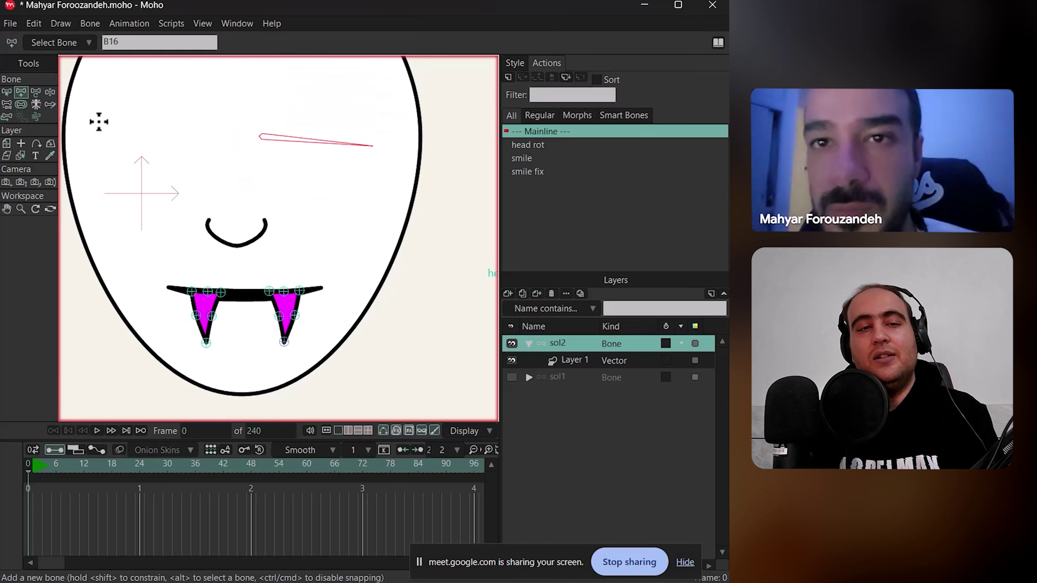
pyautogui.click(158, 119)
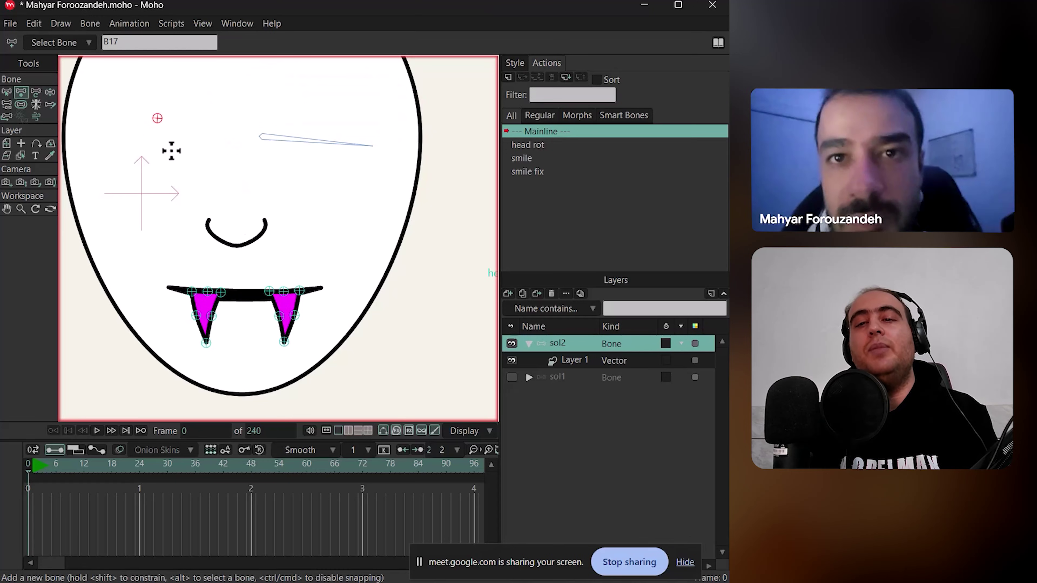
pyautogui.hotkey('ctrl', 'z')
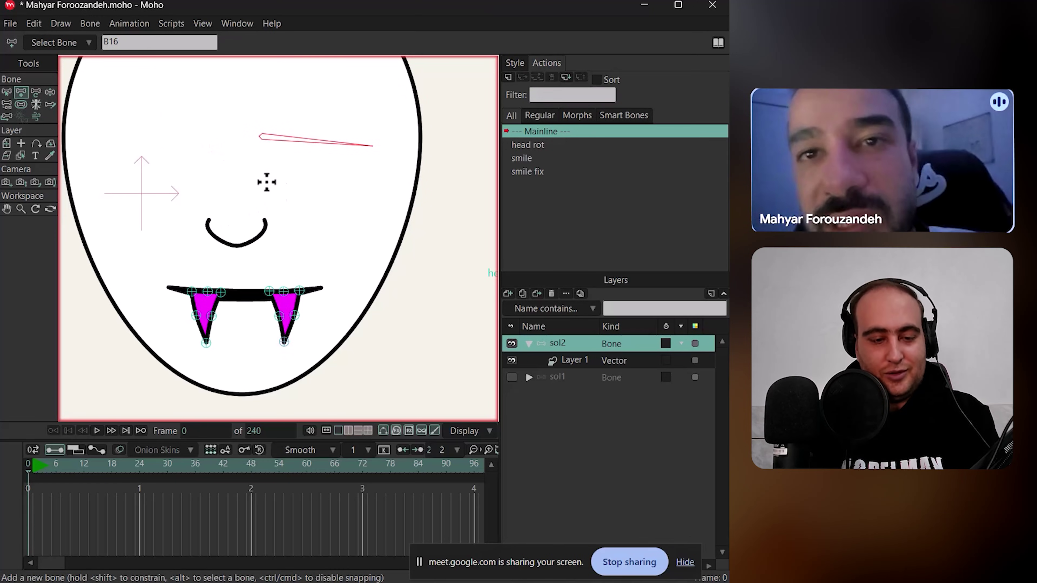
# - Delete the new forehead bone from sol2
pyautogui.press('t')
pyautogui.press('Delete')
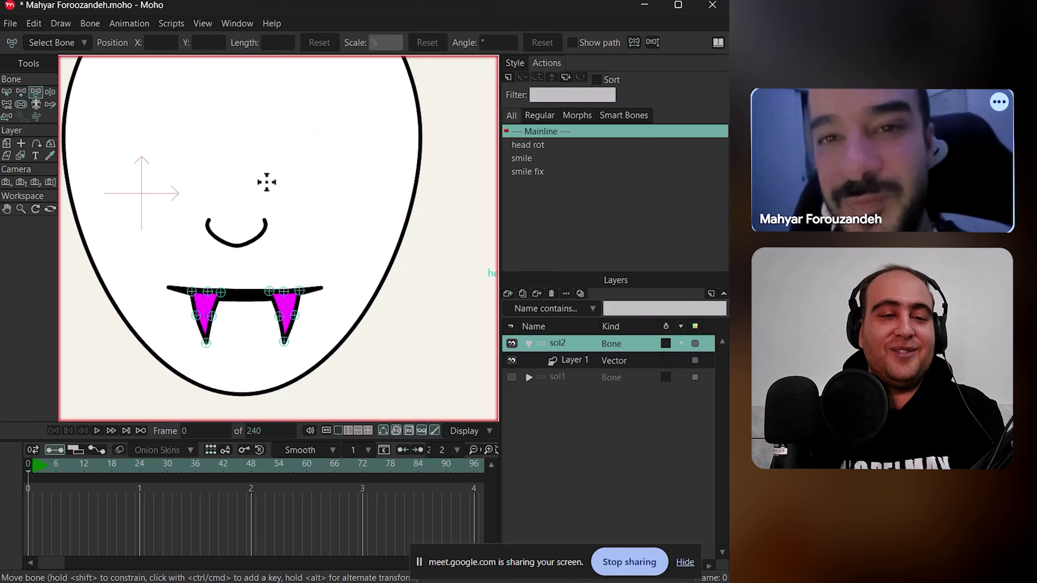
pyautogui.scroll(2, 245, 317)
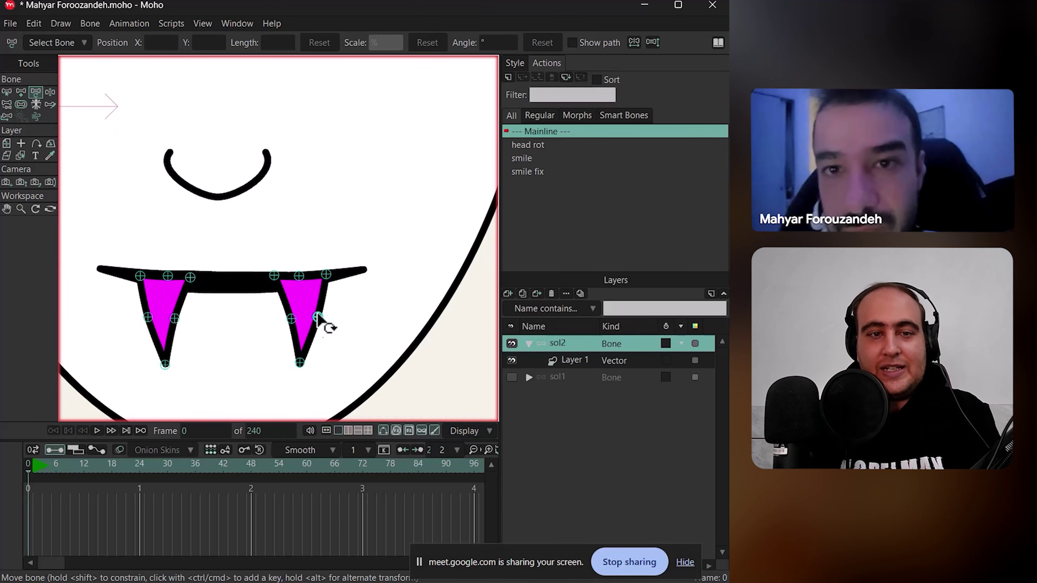
pyautogui.scroll(2, 323, 321)
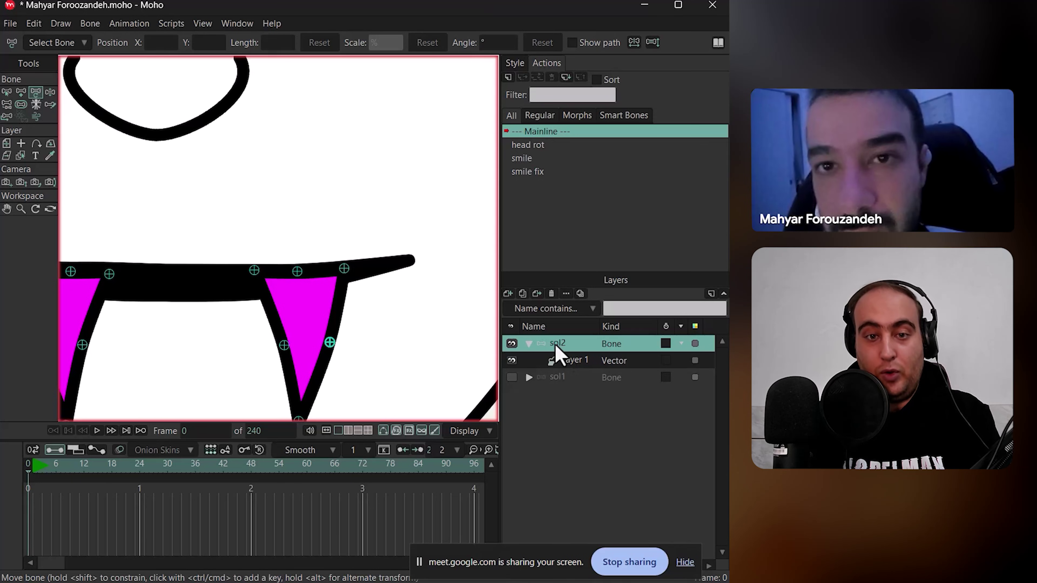
# - Turn on the Paths detail in Layer 1's quick settings and reselect the sol2 bone layer
pyautogui.click(575, 368)
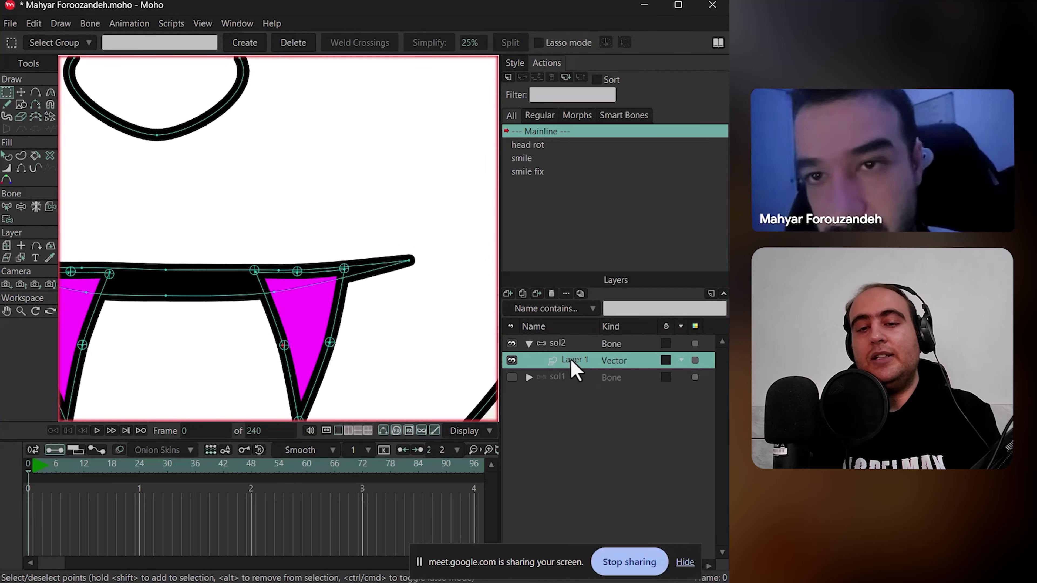
pyautogui.rightClick(575, 368)
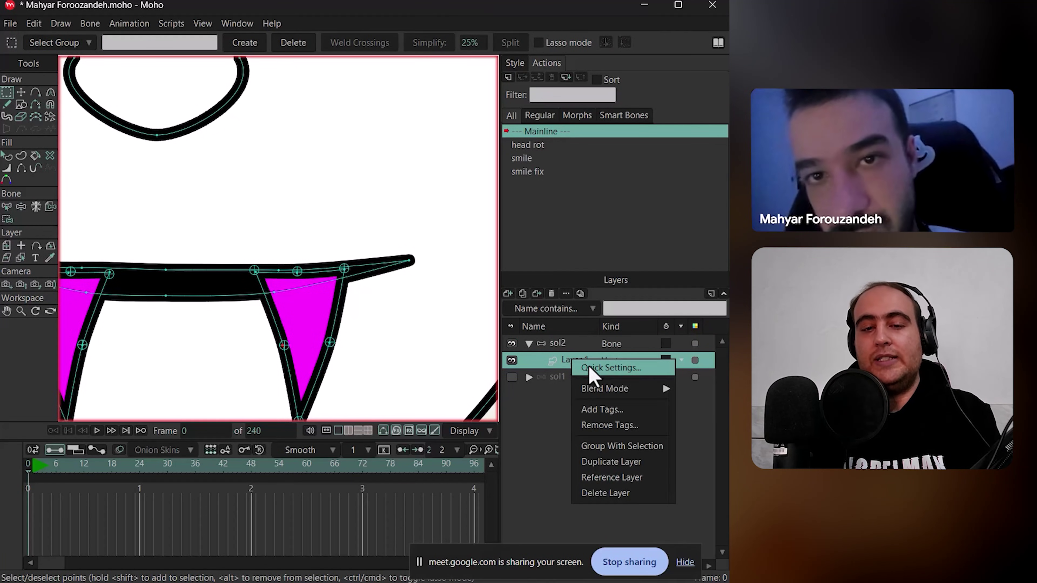
pyautogui.click(608, 367)
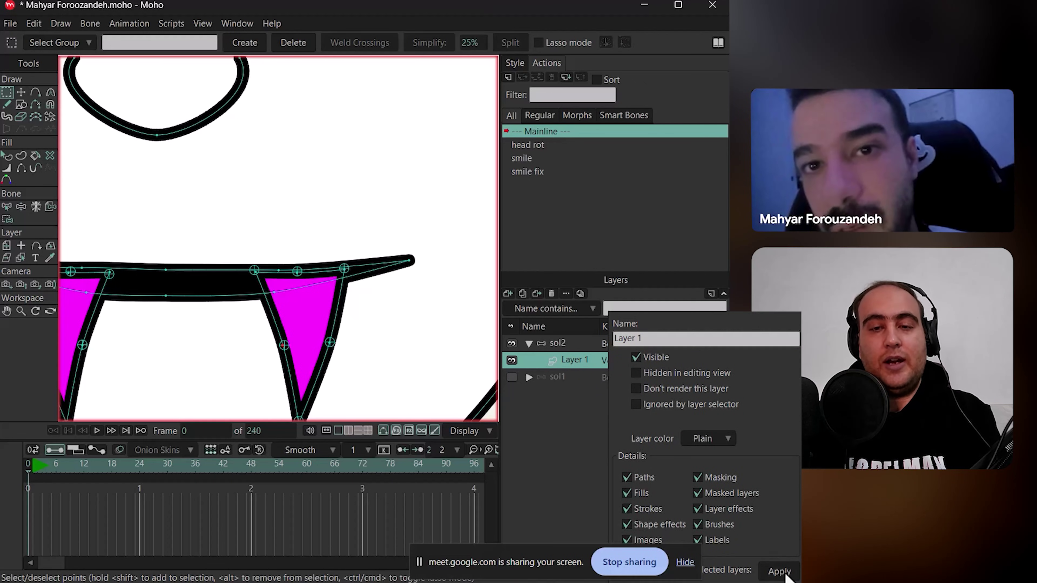
pyautogui.click(560, 344)
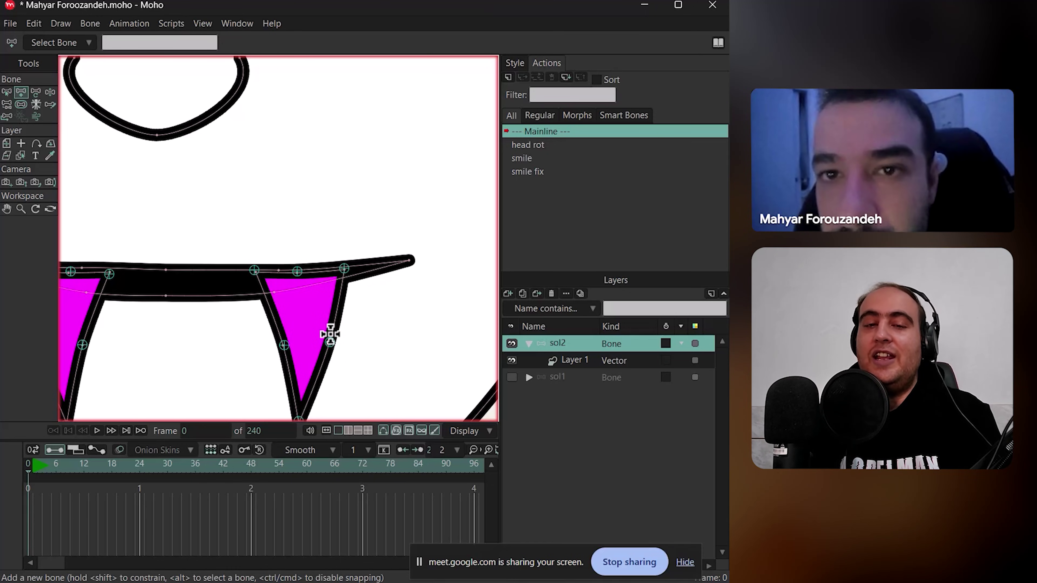
# - Turn off the Paths detail in Layer 1's quick settings, apply it, and reselect the sol2 bone layer
pyautogui.click(578, 362)
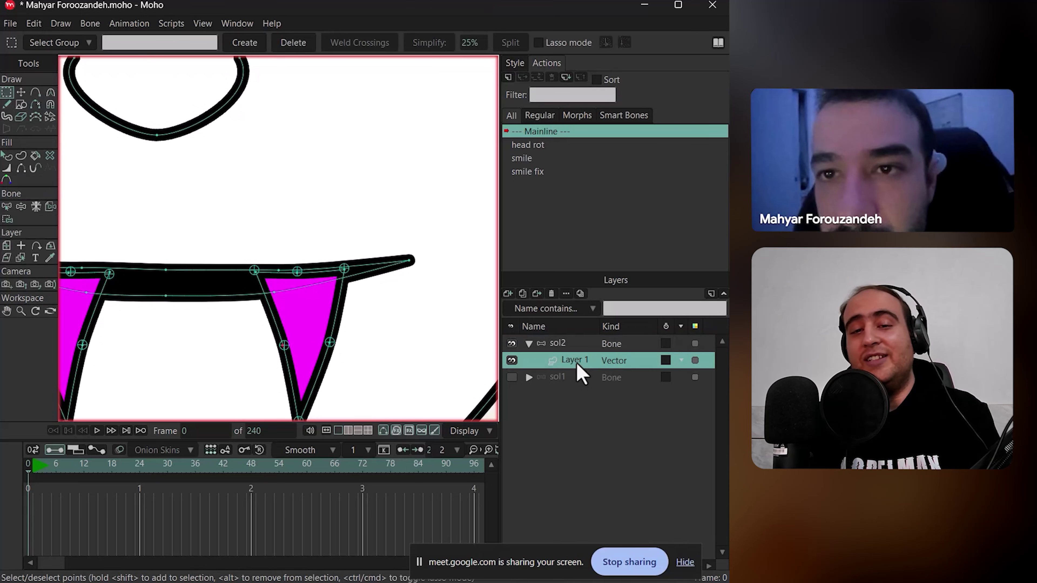
pyautogui.rightClick(578, 363)
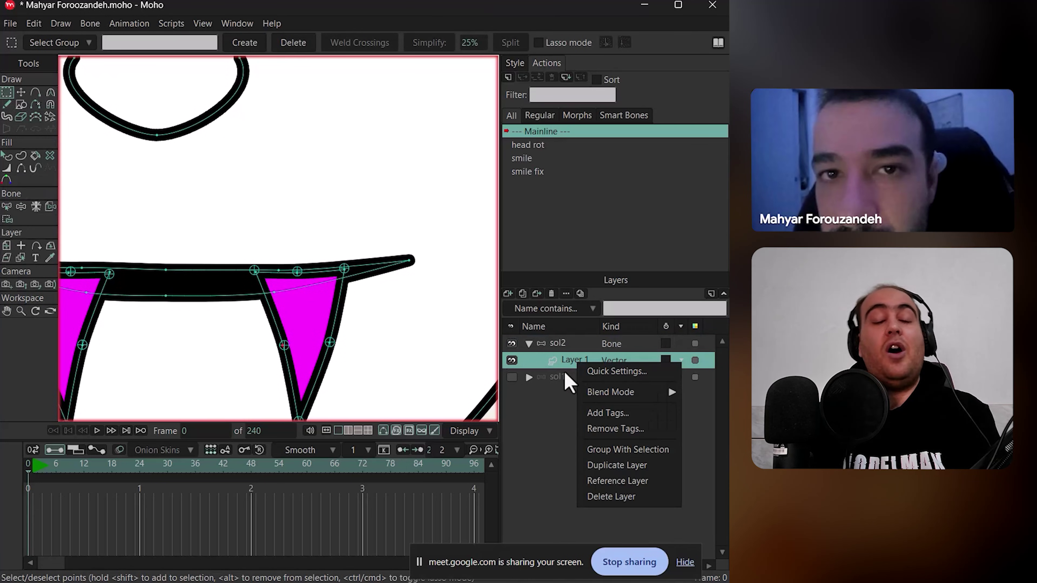
pyautogui.click(588, 371)
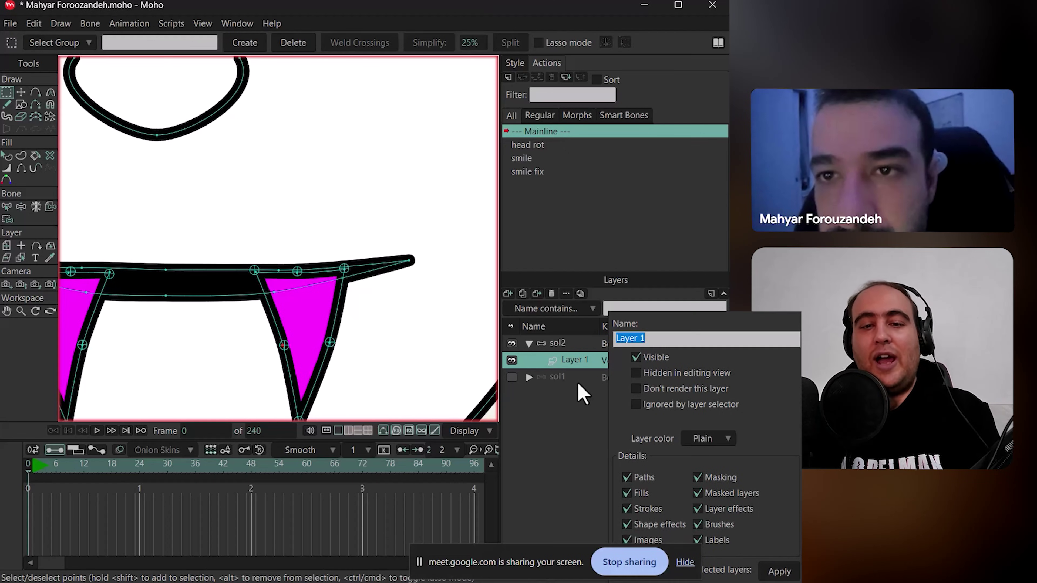
pyautogui.rightClick(576, 362)
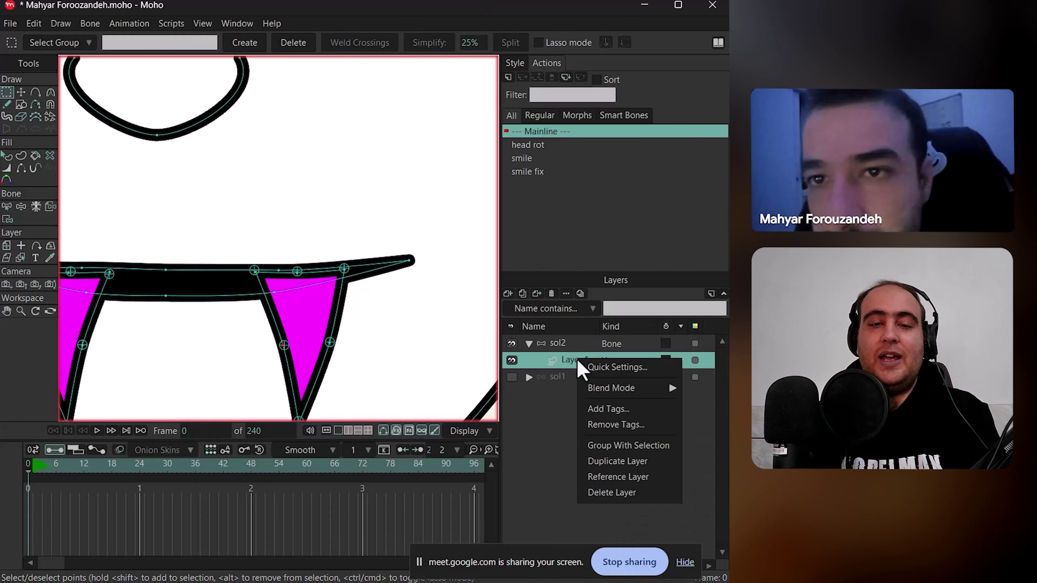
pyautogui.click(608, 370)
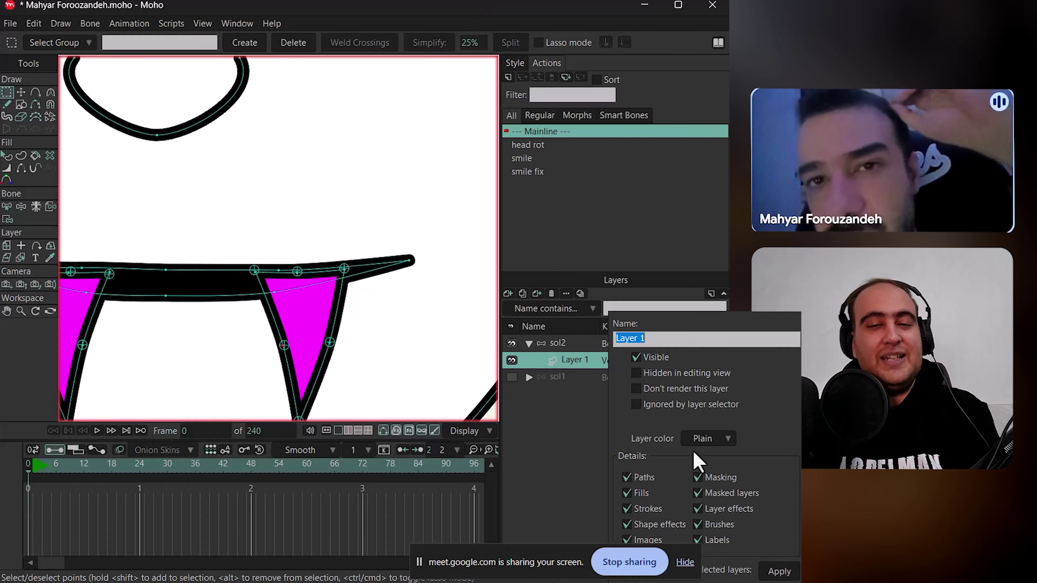
pyautogui.click(780, 571)
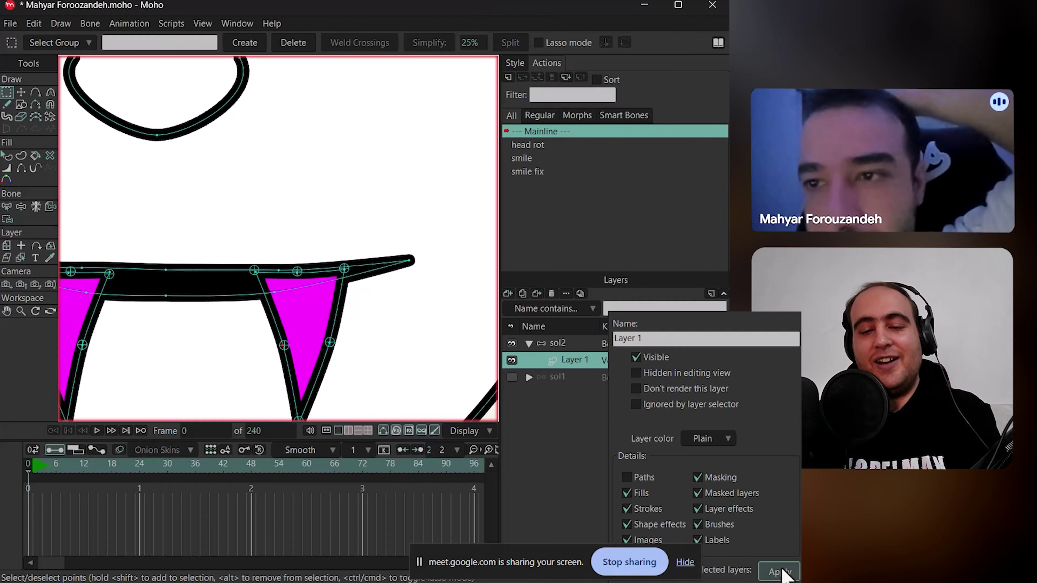
pyautogui.click(554, 347)
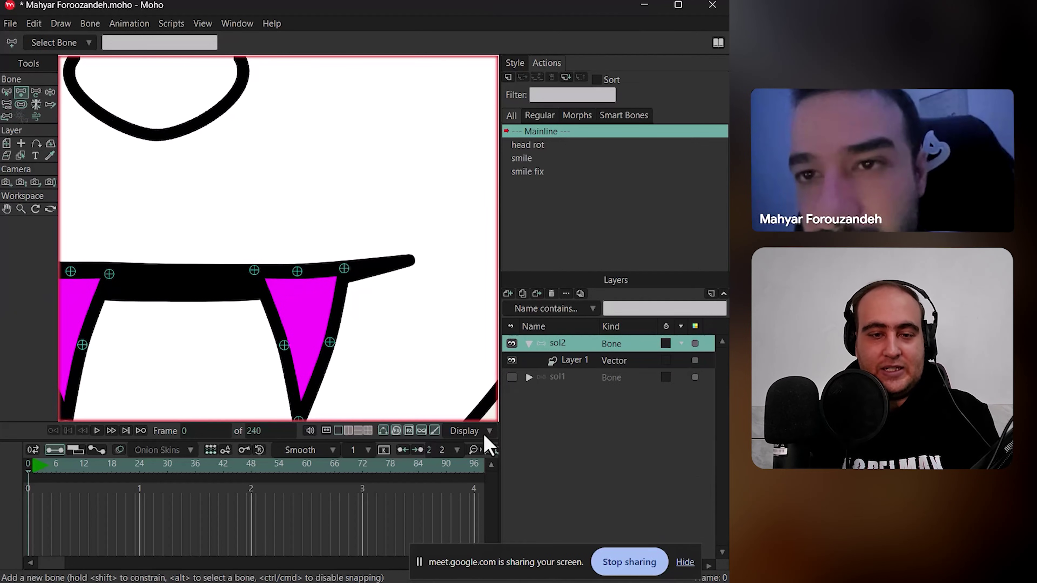
# - Switch to the Untitled 2 Moho window to check its display quality options, and return to the fang rig
pyautogui.click(466, 431)
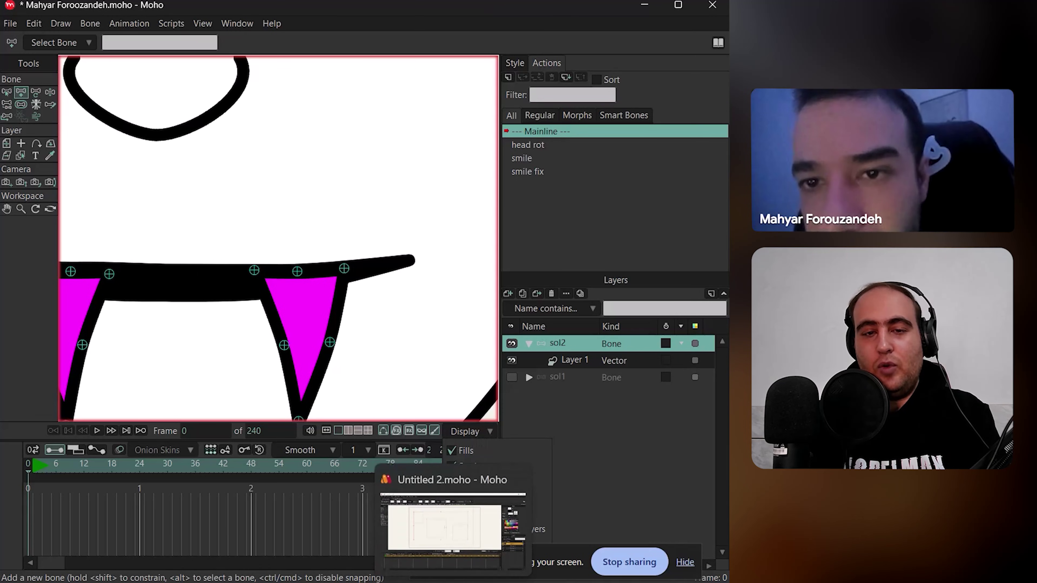
pyautogui.click(452, 582)
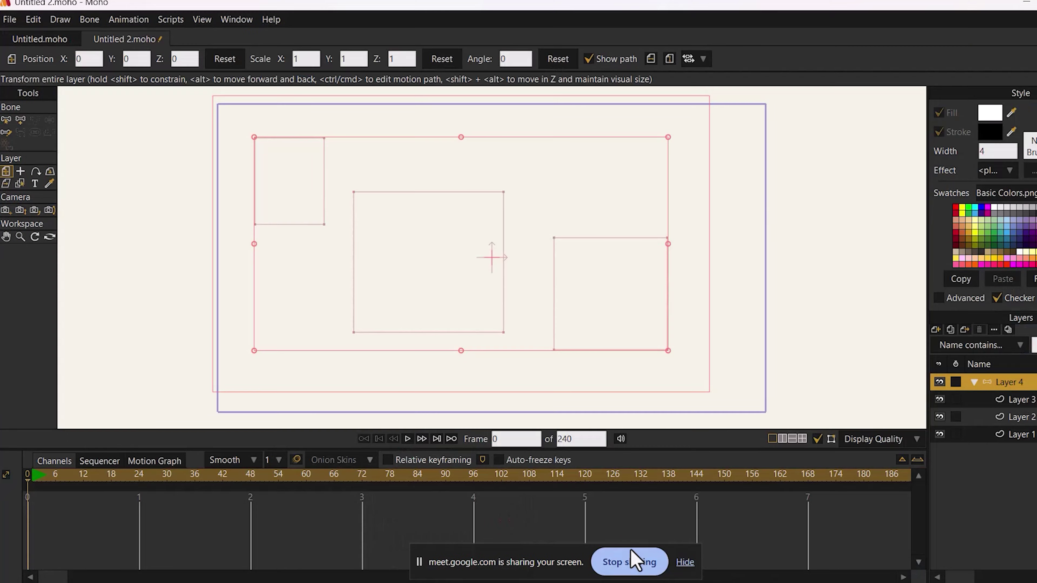
pyautogui.click(876, 442)
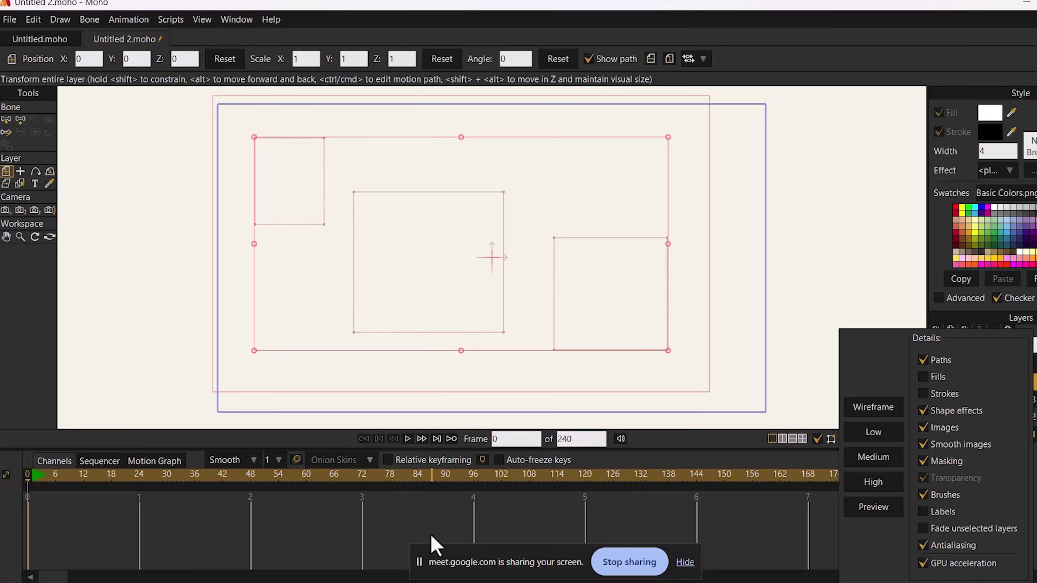
pyautogui.click(432, 582)
pyautogui.click(519, 432)
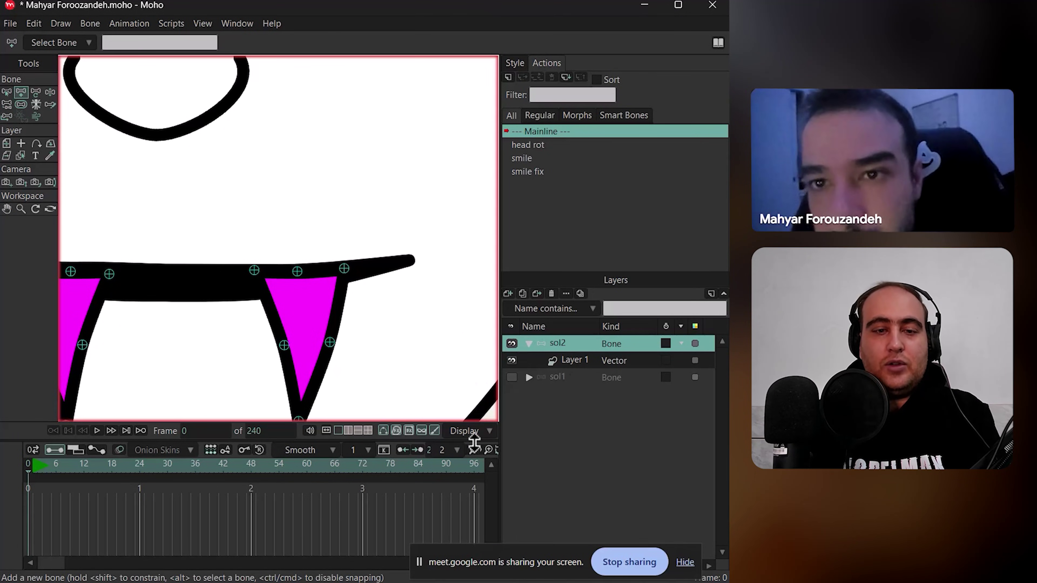
# - Turn off the display of Fills and Strokes so the face is drawn as plain outlines
pyautogui.click(473, 432)
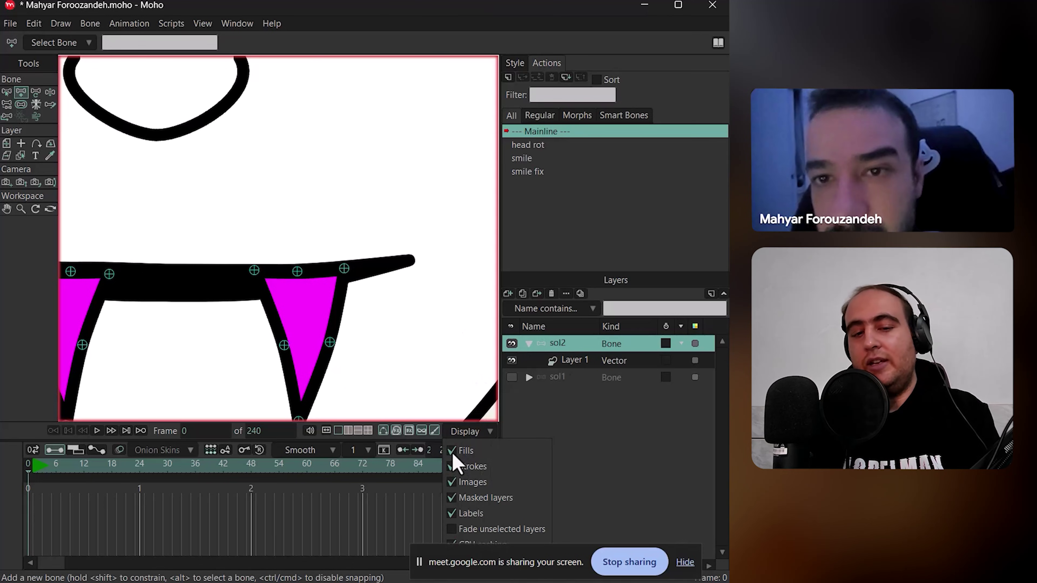
pyautogui.click(452, 451)
pyautogui.click(451, 467)
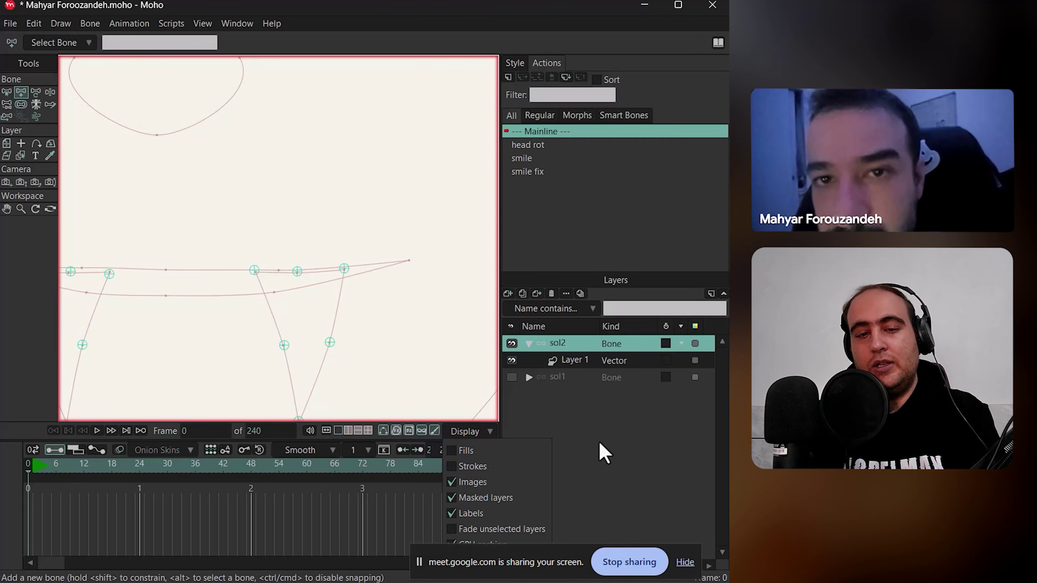
pyautogui.click(598, 452)
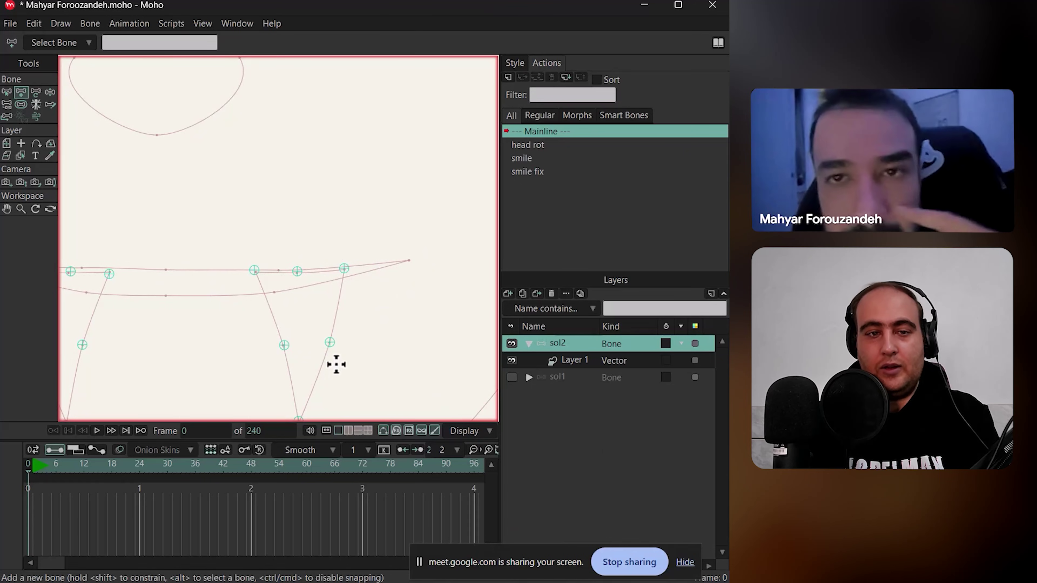
# - Select all the pin bones around both fangs and check their bone strength
pyautogui.moveTo(335, 340); pyautogui.dragTo(327, 289)
pyautogui.scroll(1, 292, 306)
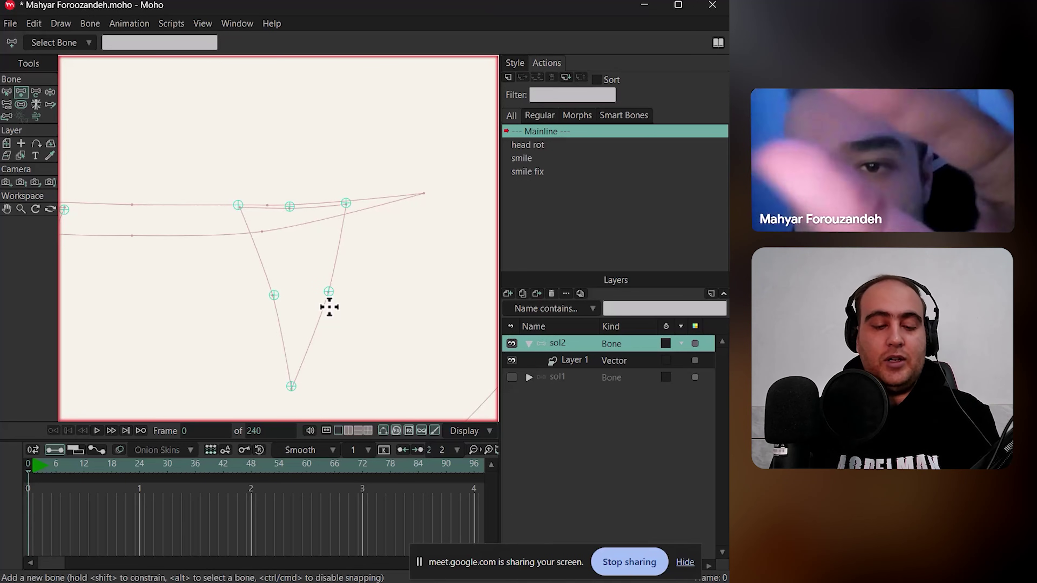
pyautogui.press('b')
pyautogui.press('s')
pyautogui.scroll(-5, 394, 207)
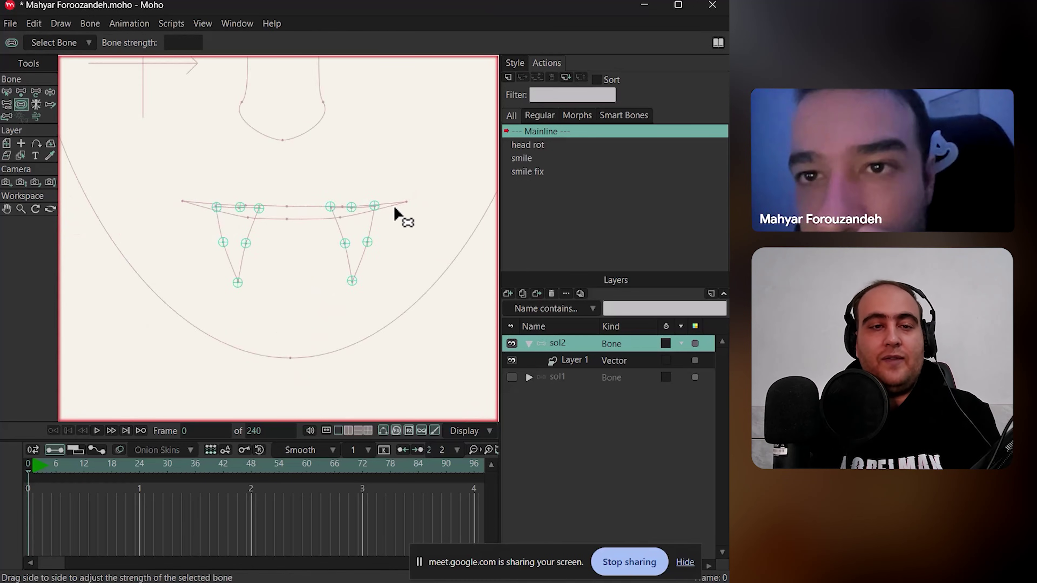
pyautogui.scroll(1, 394, 207)
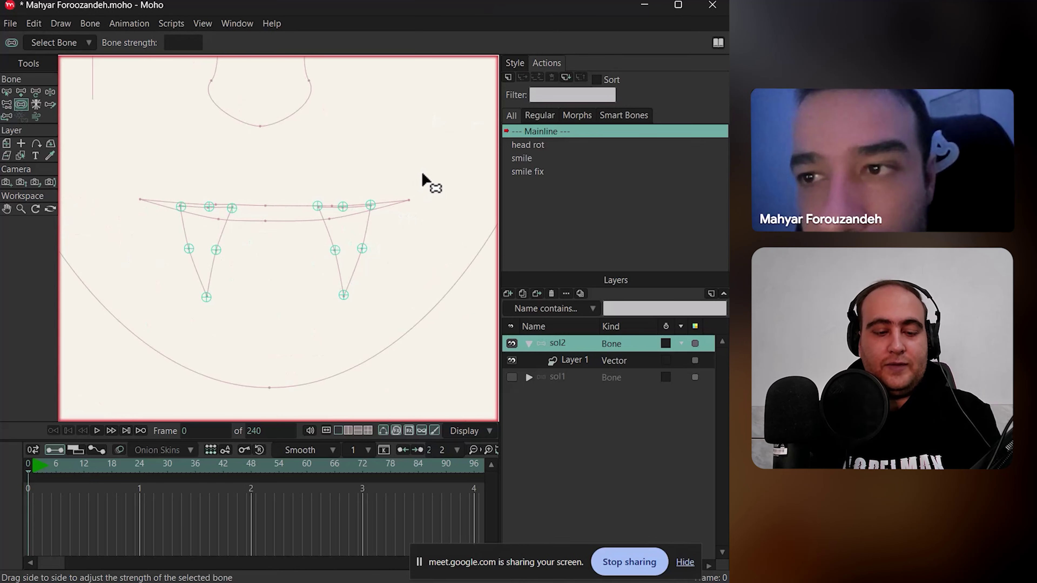
pyautogui.press('z')
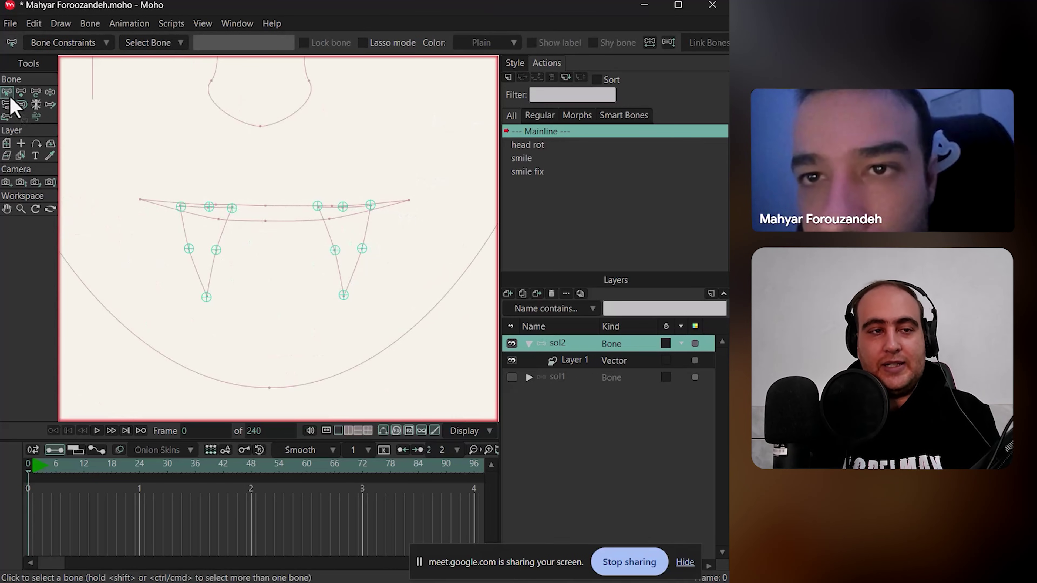
pyautogui.moveTo(413, 152); pyautogui.dragTo(165, 368)
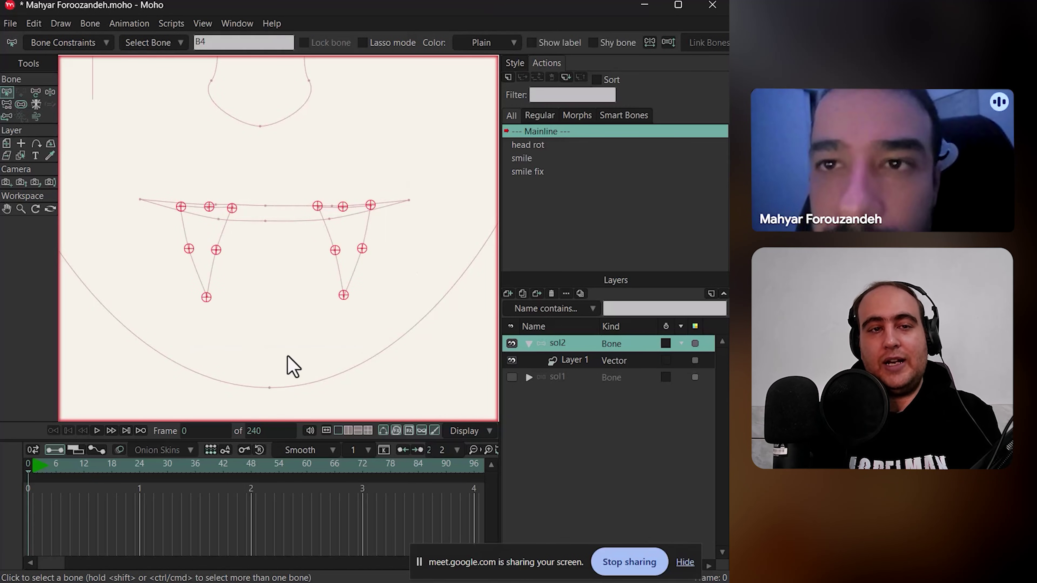
pyautogui.press('s')
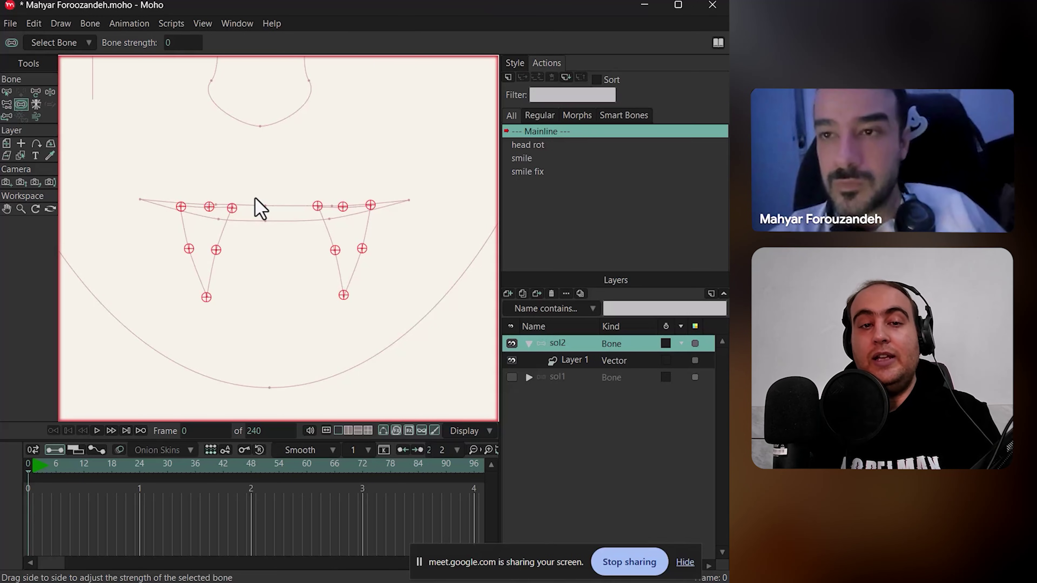
# - Inspect the parenting of the fang pin bones with the Reparent Bone tool, and deselect them
pyautogui.press('p')
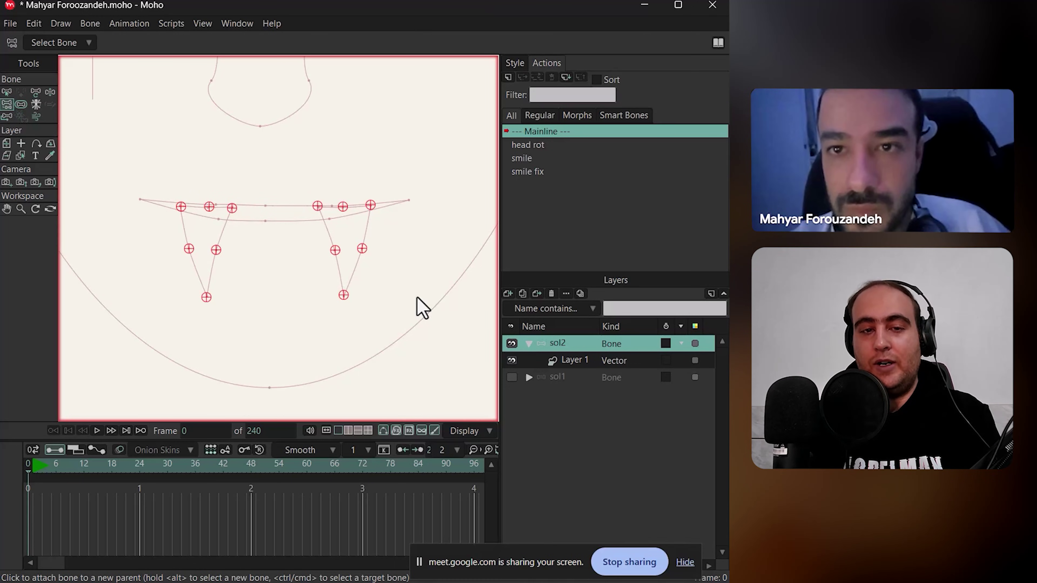
pyautogui.scroll(-1, 331, 244)
pyautogui.moveTo(332, 245); pyautogui.dragTo(244, 284)
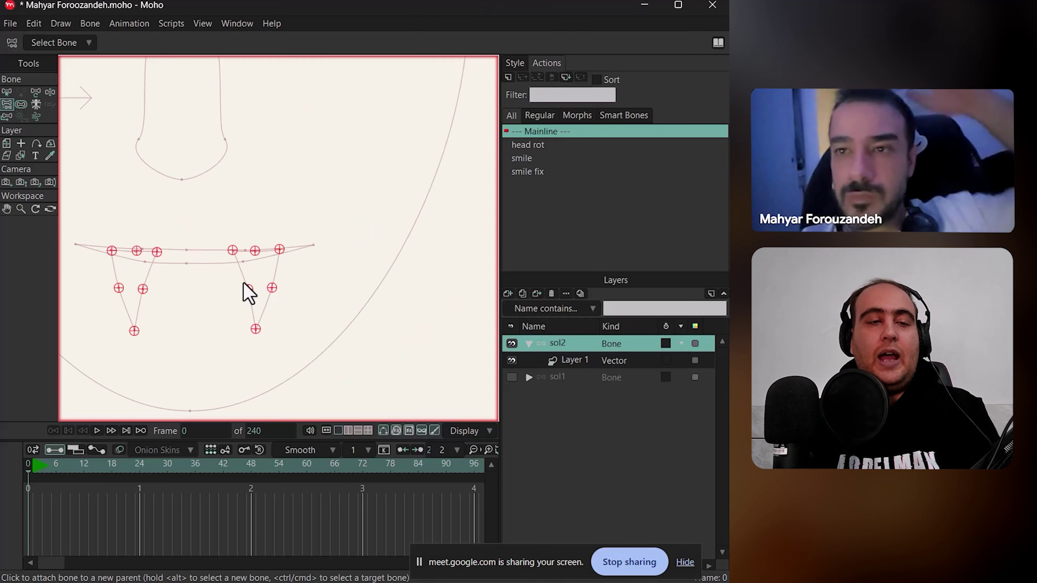
pyautogui.press('b')
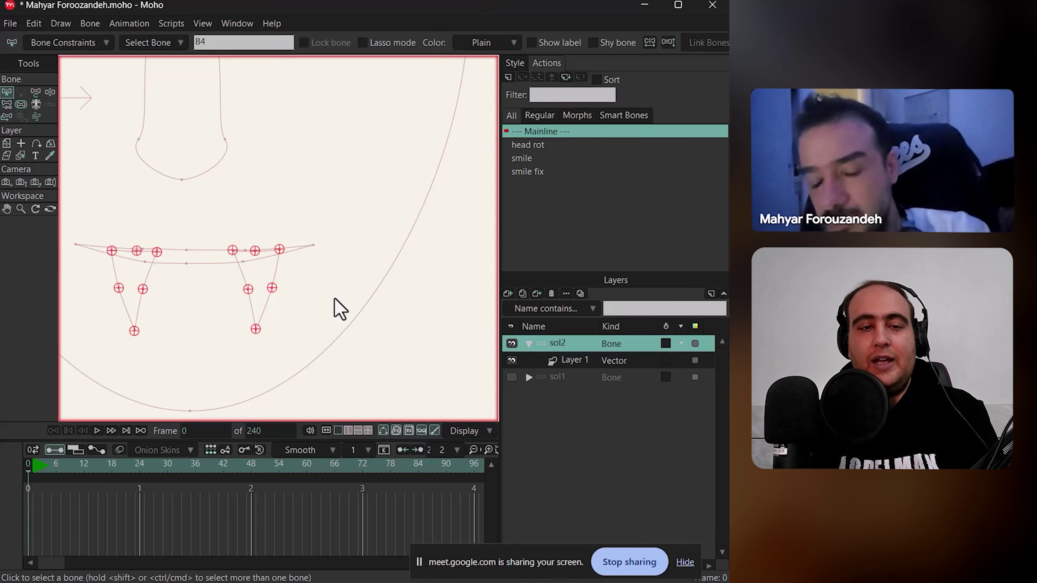
pyautogui.click(340, 309)
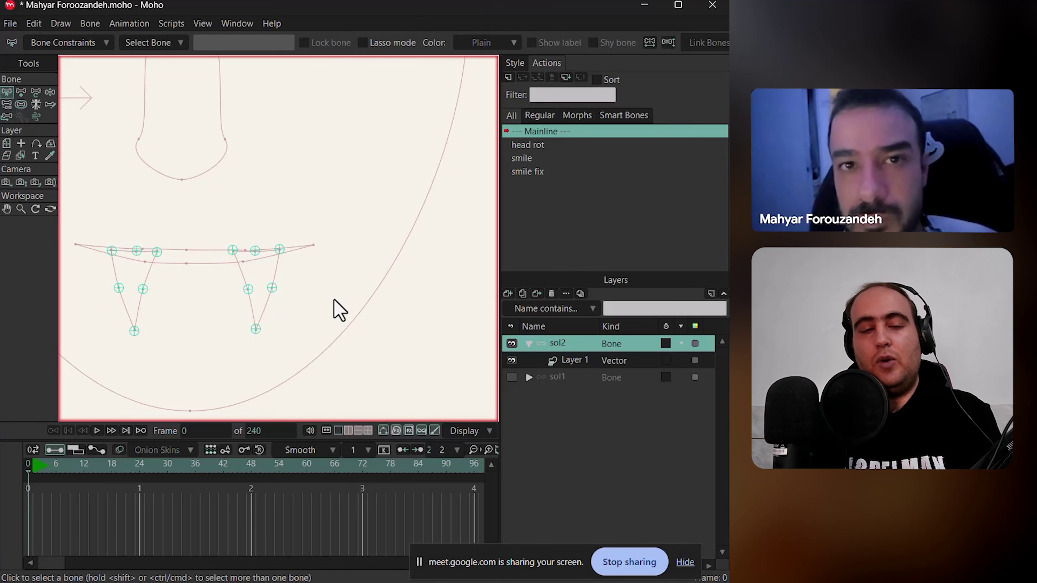
# - In Layer 1, examine the right fang tip's binding with Bind Points, and bind the fang's outer mid-edge point to its pin bone
pyautogui.click(580, 362)
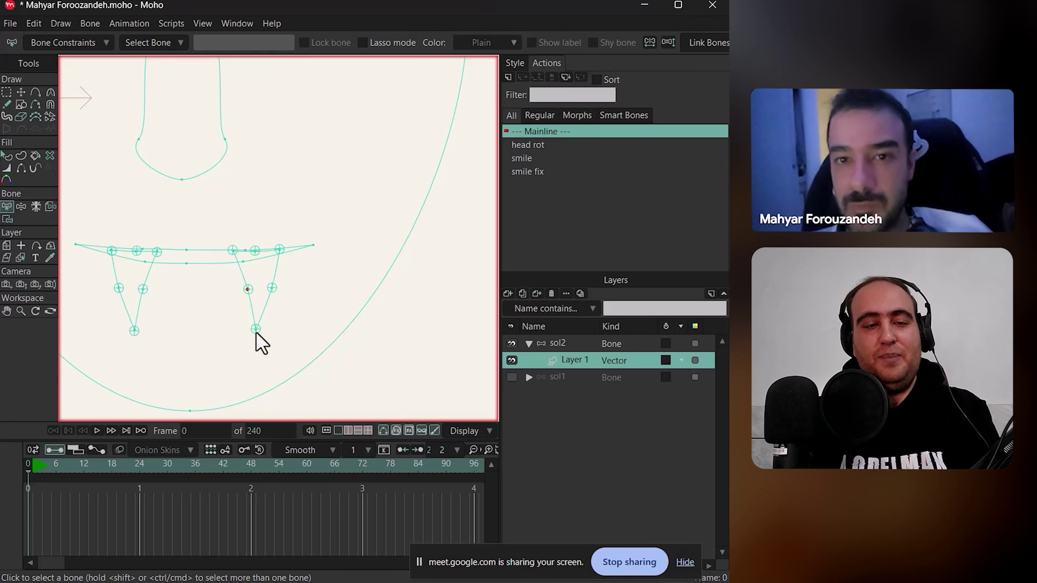
pyautogui.press('i')
pyautogui.moveTo(284, 318); pyautogui.dragTo(245, 357)
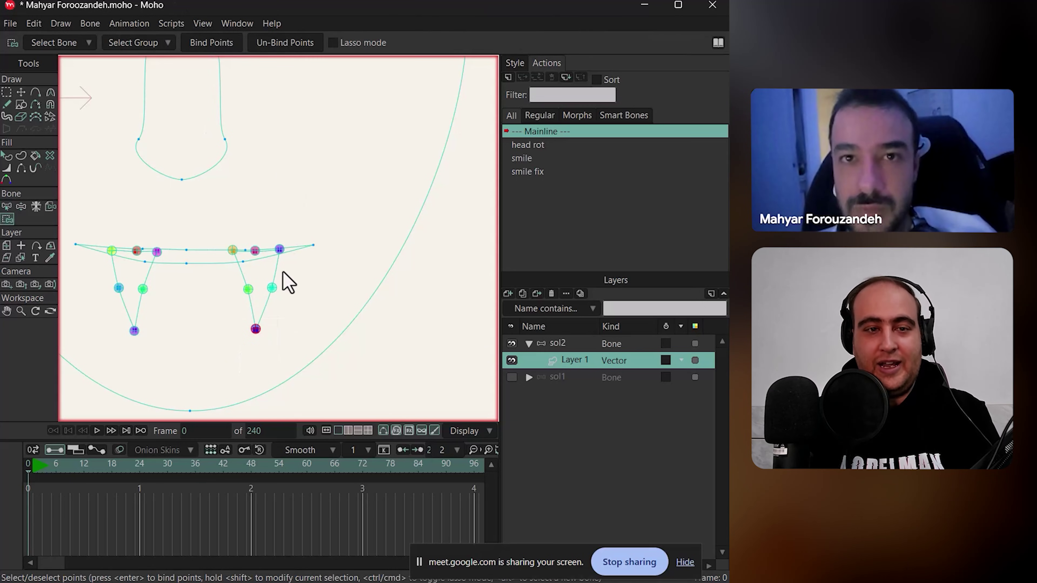
pyautogui.keyDown('alt'); pyautogui.click(272, 289); pyautogui.keyUp('alt')
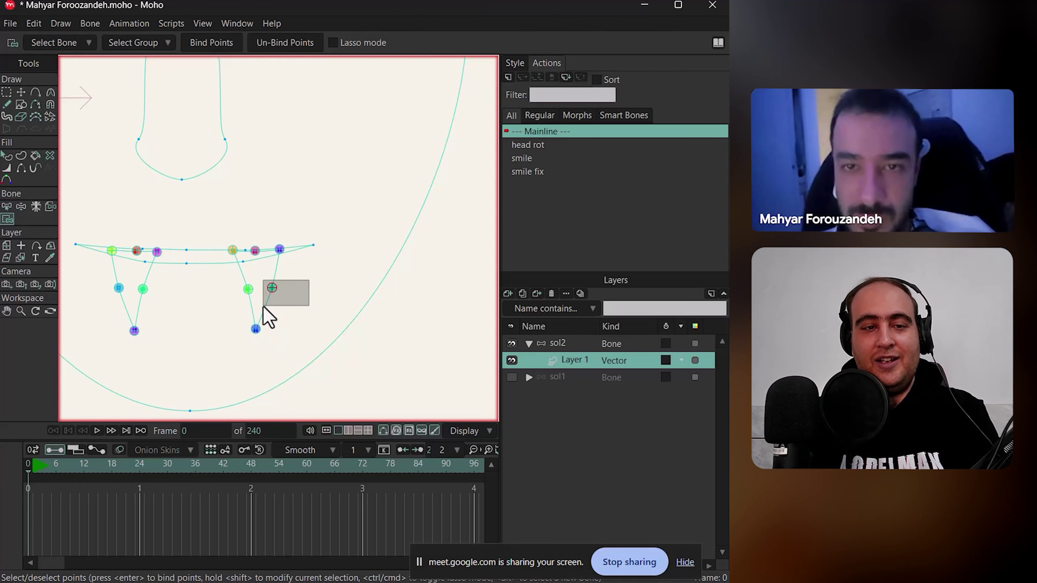
pyautogui.moveTo(263, 307); pyautogui.dragTo(263, 306)
pyautogui.click(199, 42)
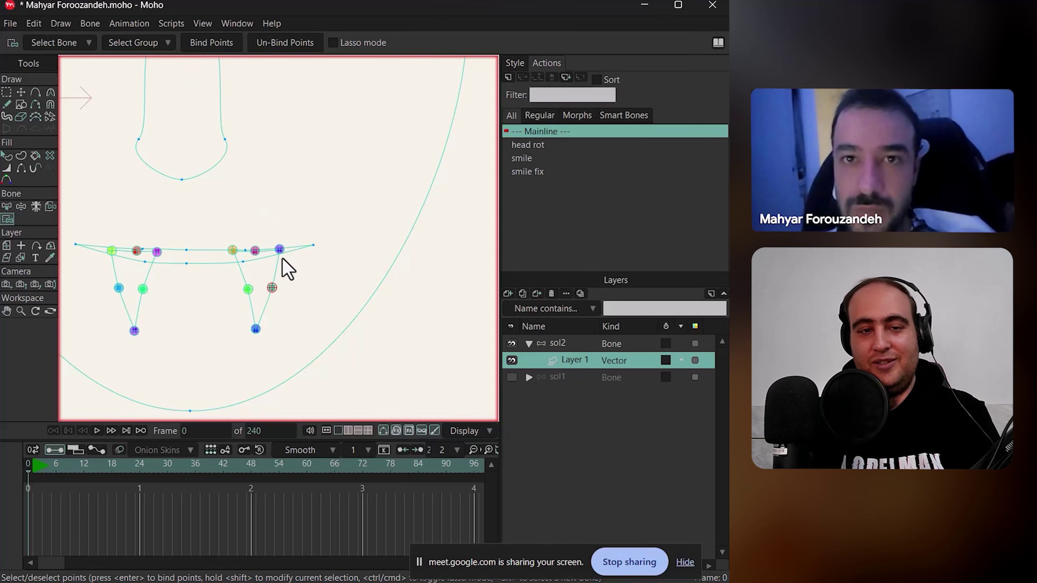
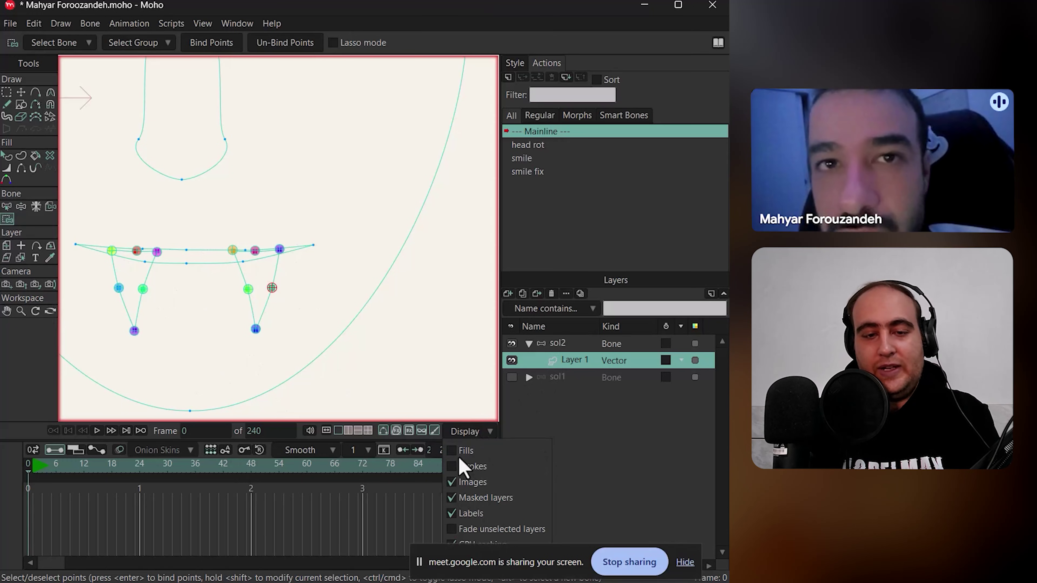
# - Turn the display of Fills and Strokes back on and activate Manipulate Bones on the sol2 layer
pyautogui.click(458, 450)
pyautogui.click(458, 466)
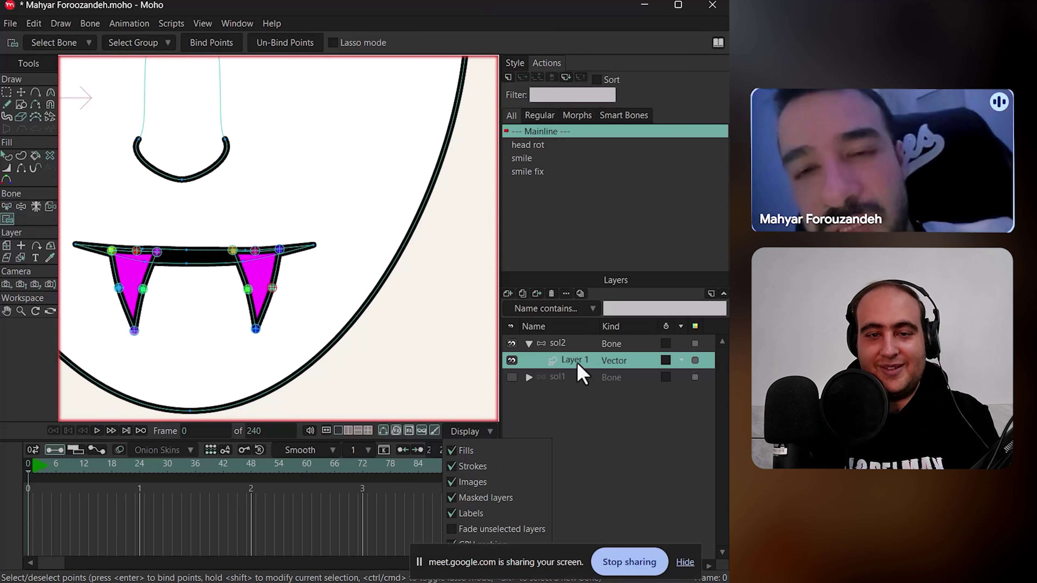
pyautogui.click(571, 347)
pyautogui.press('z')
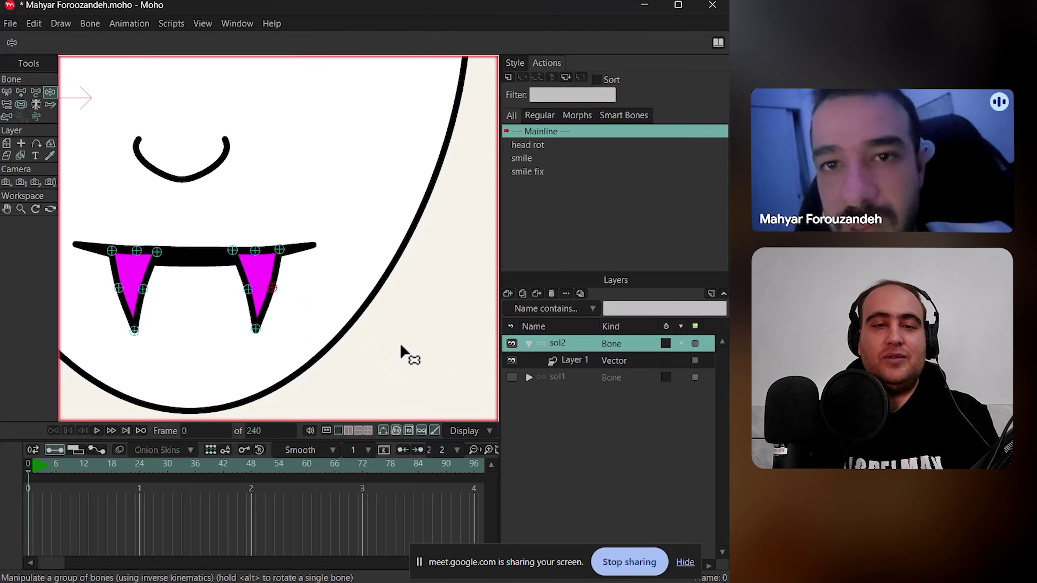
pyautogui.click(529, 171)
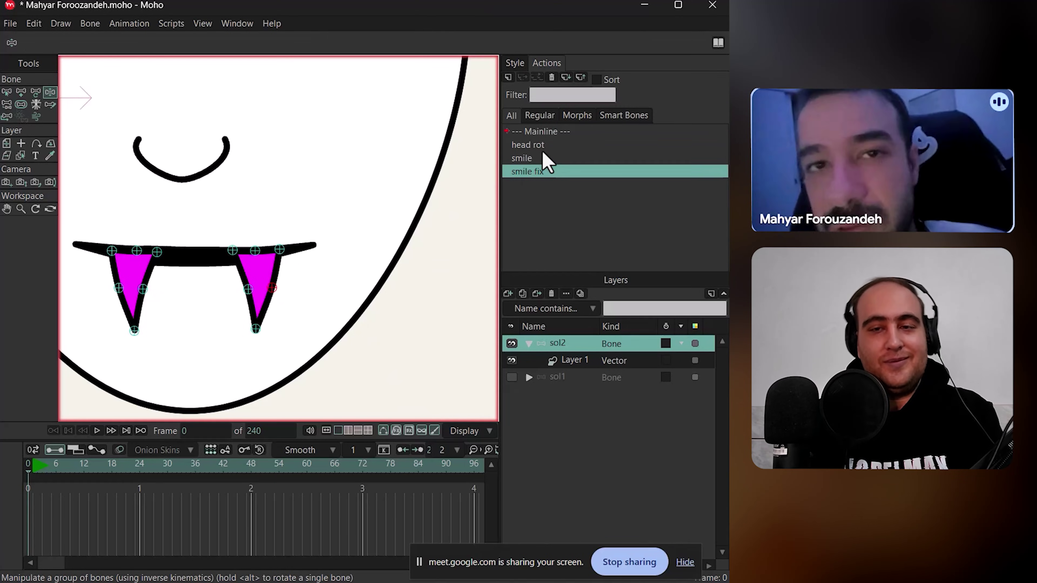
pyautogui.click(543, 145)
pyautogui.click(542, 169)
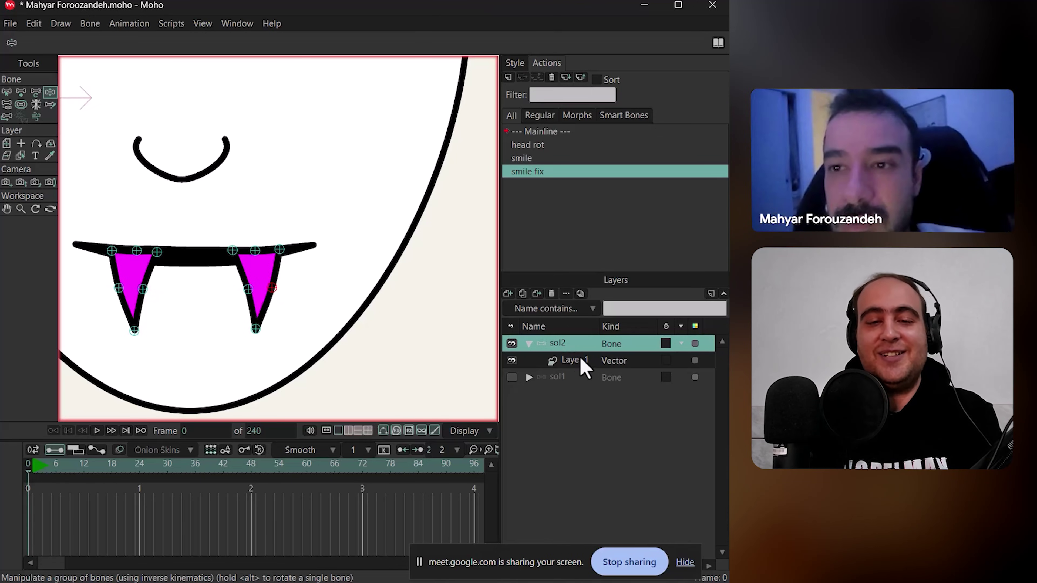
pyautogui.scroll(3, 273, 348)
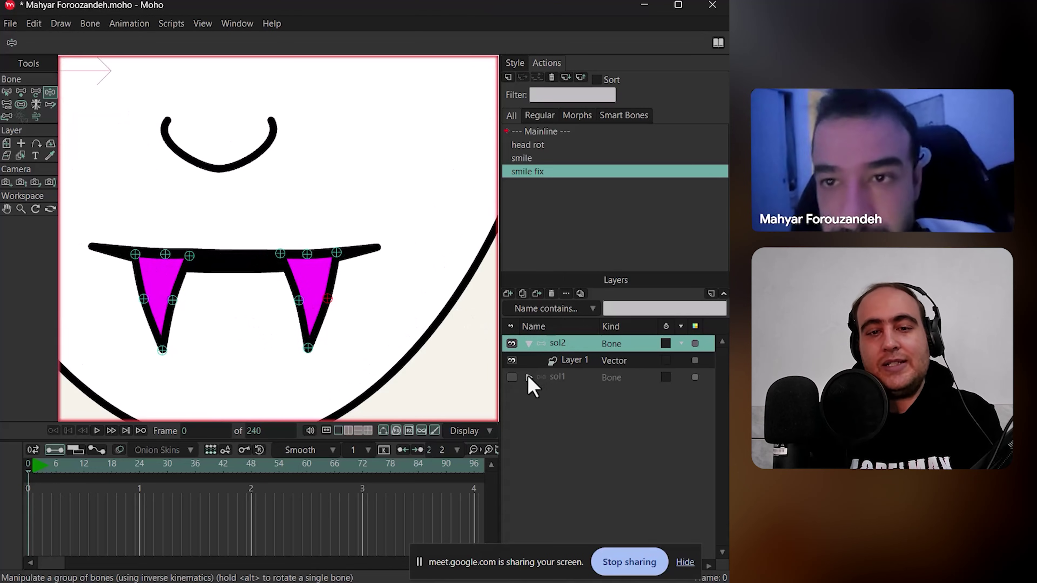
pyautogui.scroll(-5, 412, 301)
# - At frame 12 of the Mainline, rotate the head rot and smile bones to pose the face in a full side-view smile
pyautogui.click(83, 469)
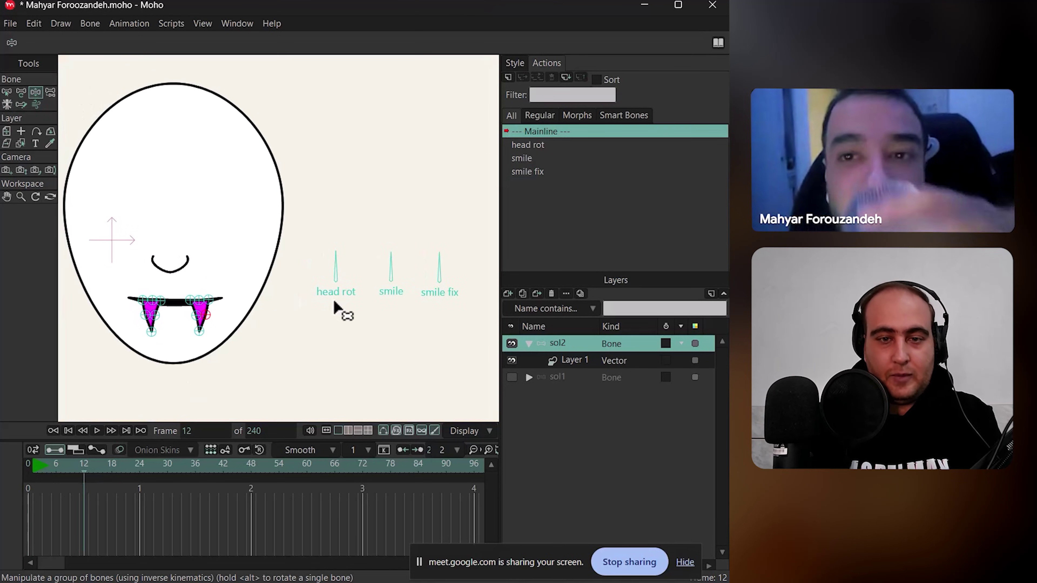
pyautogui.moveTo(340, 275); pyautogui.dragTo(408, 285)
pyautogui.click(392, 271)
pyautogui.scroll(4, 82, 308)
pyautogui.moveTo(288, 324); pyautogui.dragTo(300, 320)
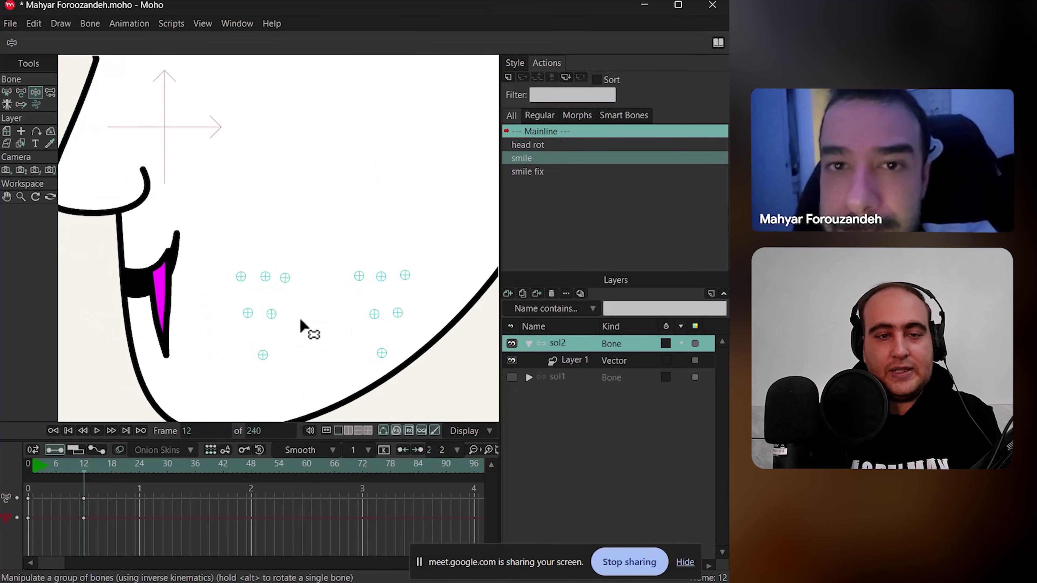
# - Reposition the right fang's upper and tip pin bones to reshape the visible fang in the turned smile pose
pyautogui.click(360, 281)
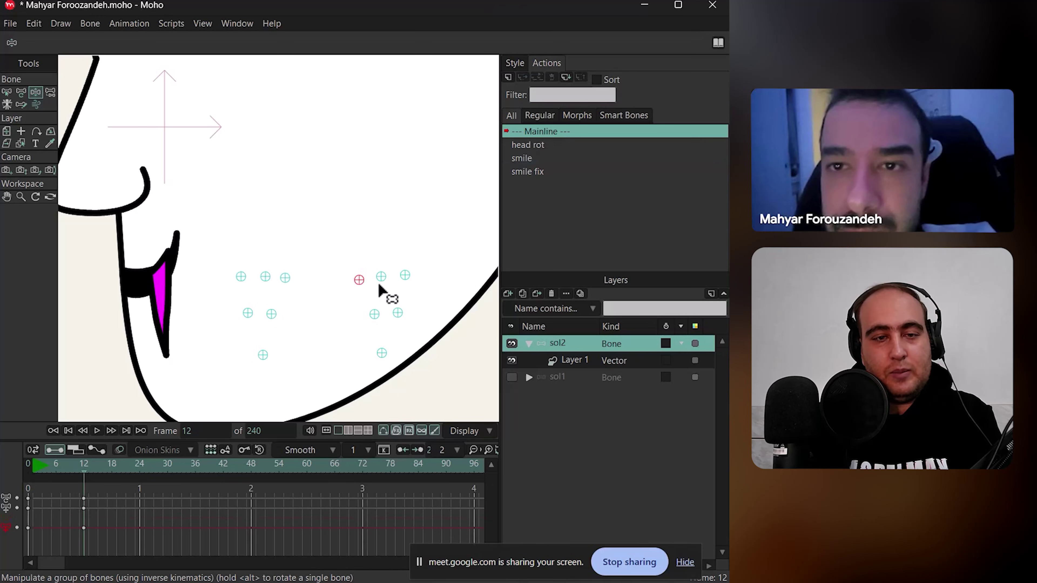
pyautogui.moveTo(405, 276); pyautogui.dragTo(384, 280)
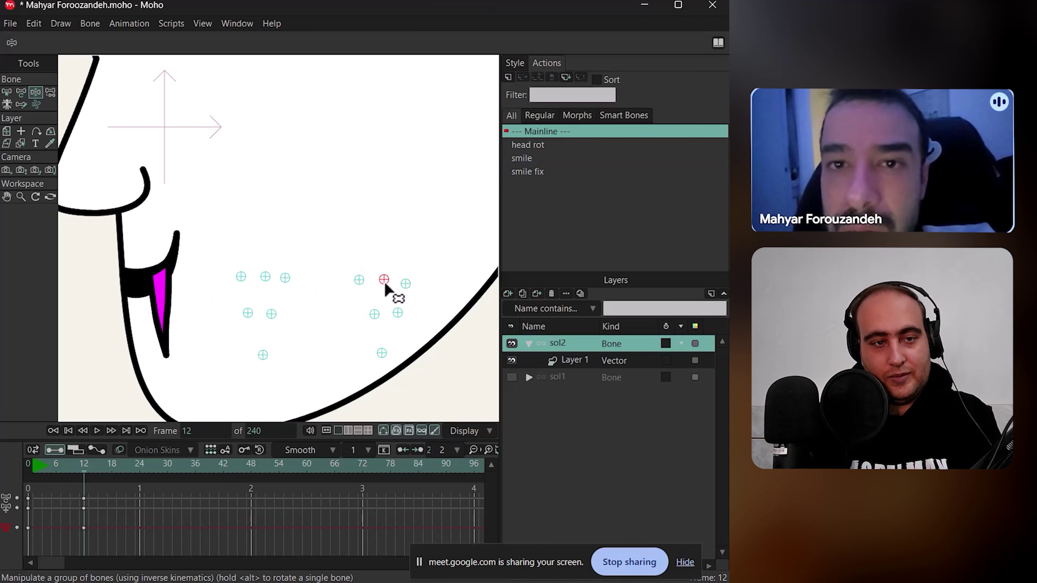
pyautogui.moveTo(383, 354); pyautogui.dragTo(396, 352)
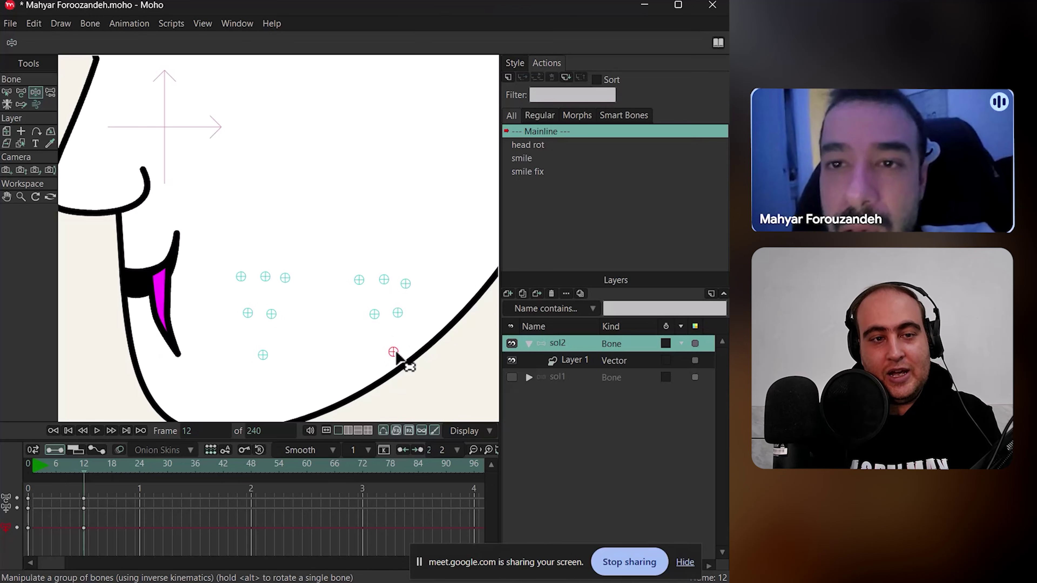
pyautogui.click(398, 314)
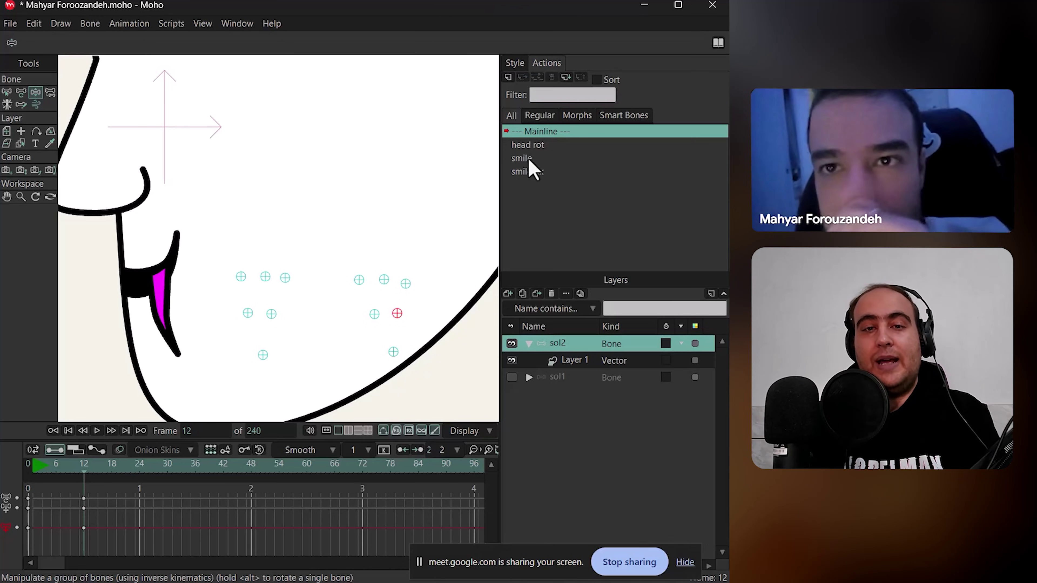
# - In the head rot action, delete the frame 72 point keys of the right fang's outer mid-edge point in Layer 1
pyautogui.doubleClick(528, 144)
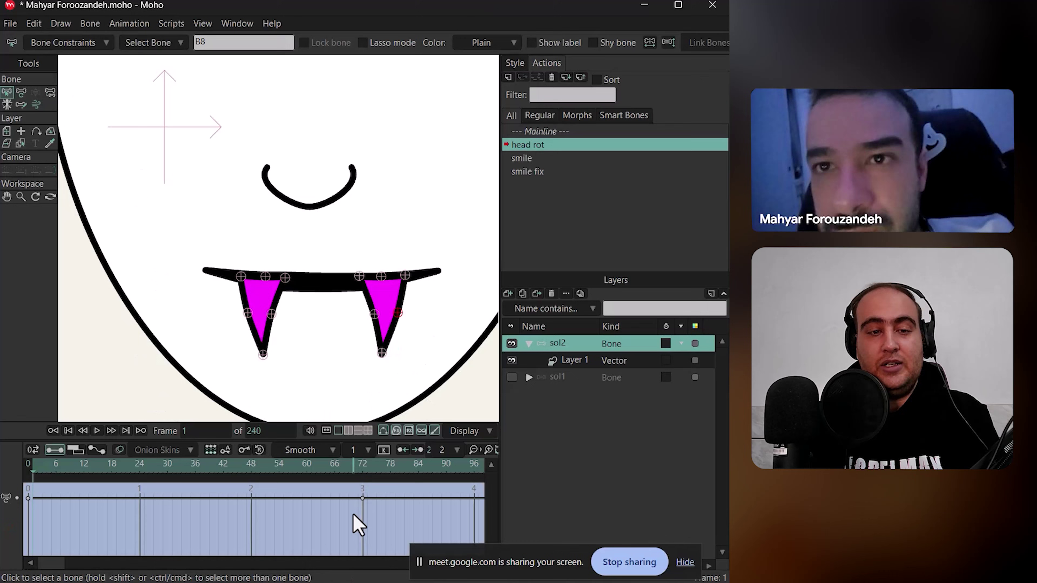
pyautogui.click(368, 469)
pyautogui.click(572, 360)
pyautogui.scroll(1, 208, 315)
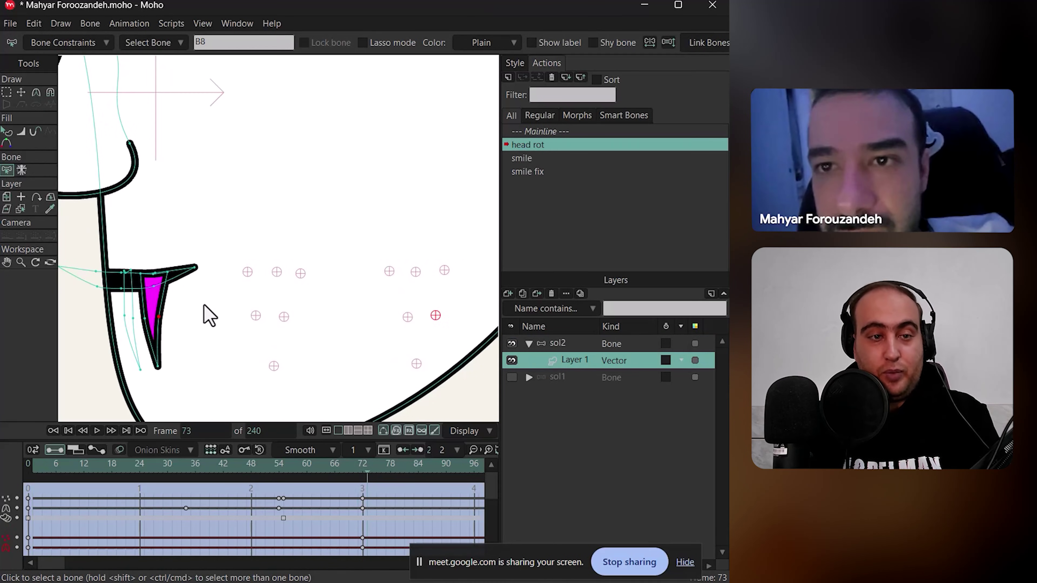
pyautogui.scroll(1, 180, 329)
pyautogui.press('t')
pyautogui.moveTo(155, 329); pyautogui.dragTo(162, 351)
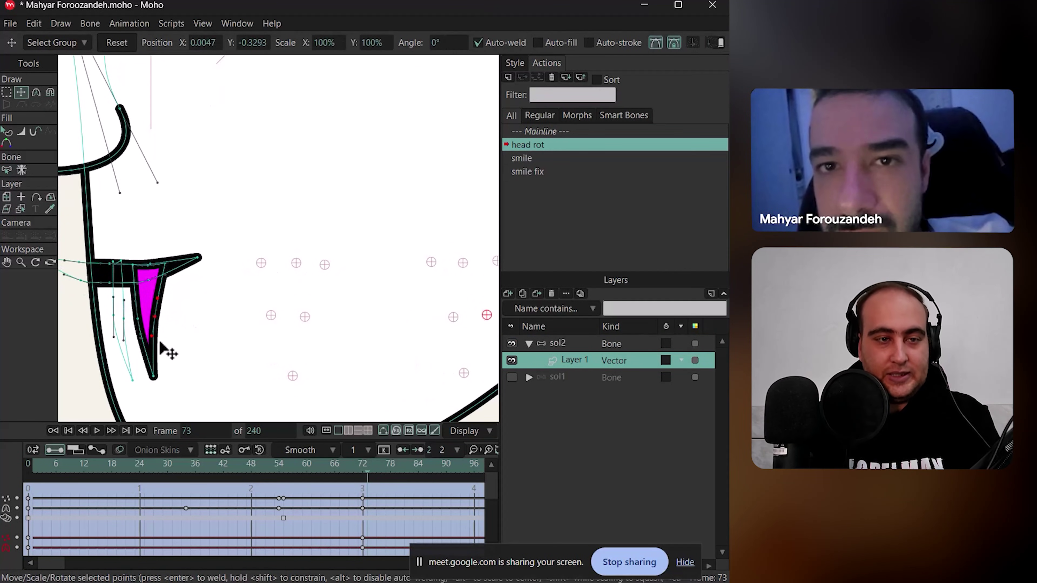
pyautogui.scroll(-1, 359, 544)
pyautogui.moveTo(386, 530); pyautogui.dragTo(342, 547)
pyautogui.press('Delete')
pyautogui.scroll(-2, 183, 311)
pyautogui.scroll(1, 336, 311)
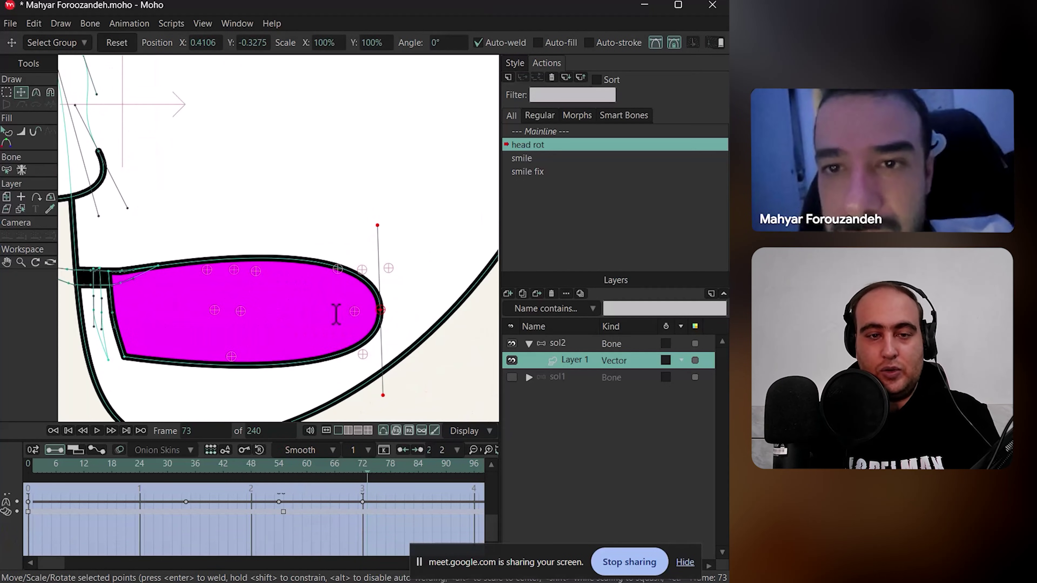
# - In sol2, move the outer mid-edge pin bone back onto the turned fang's edge and shift the new bone keys to frame 72
pyautogui.click(565, 345)
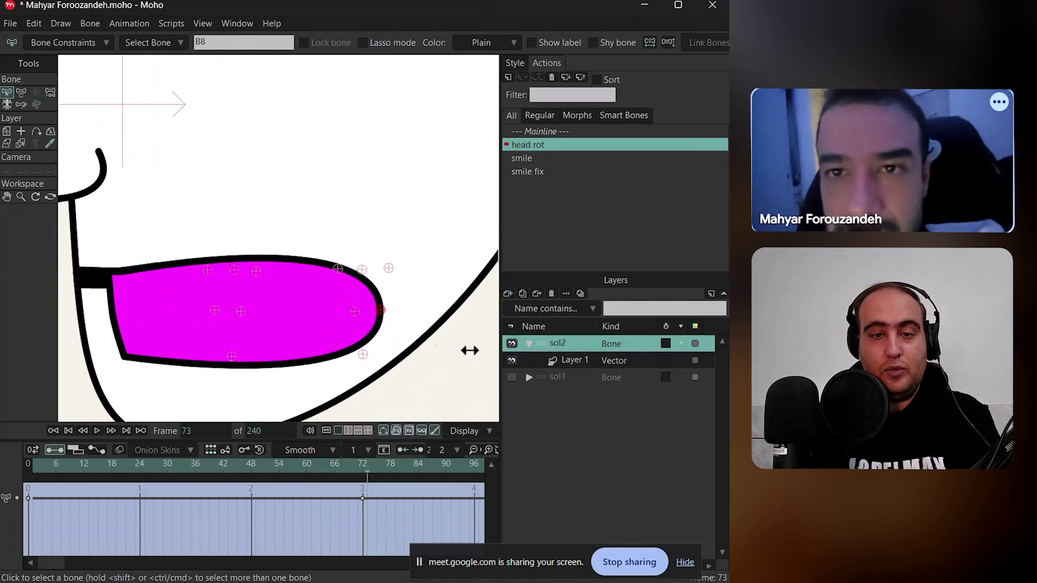
pyautogui.press('t')
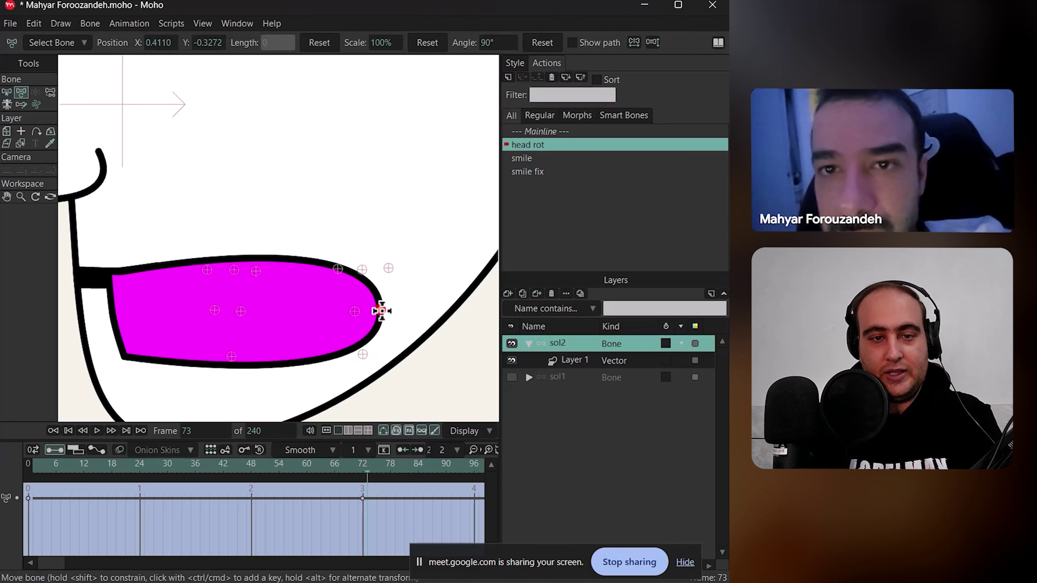
pyautogui.moveTo(381, 312); pyautogui.dragTo(127, 314)
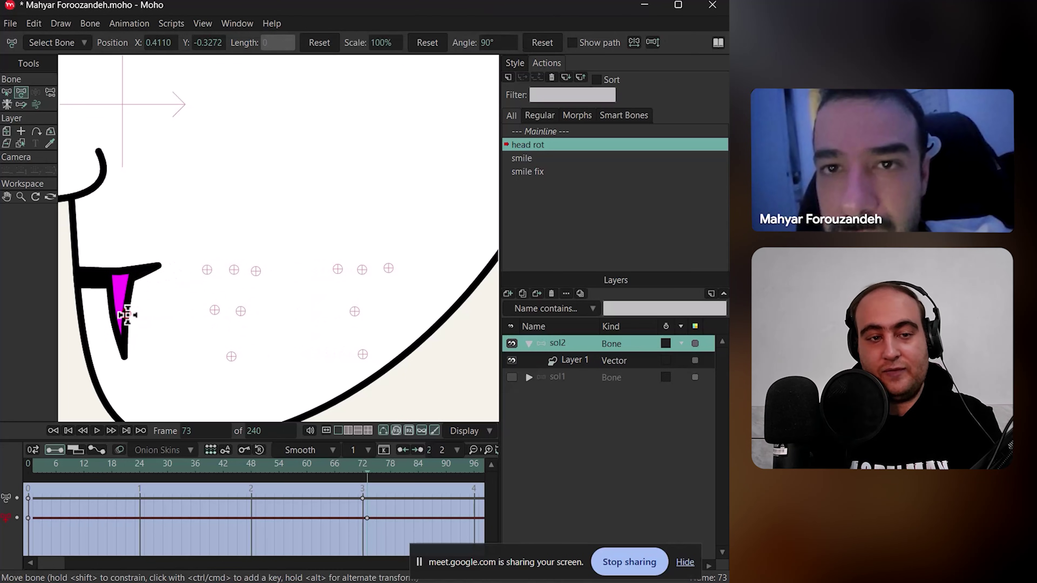
pyautogui.click(363, 354)
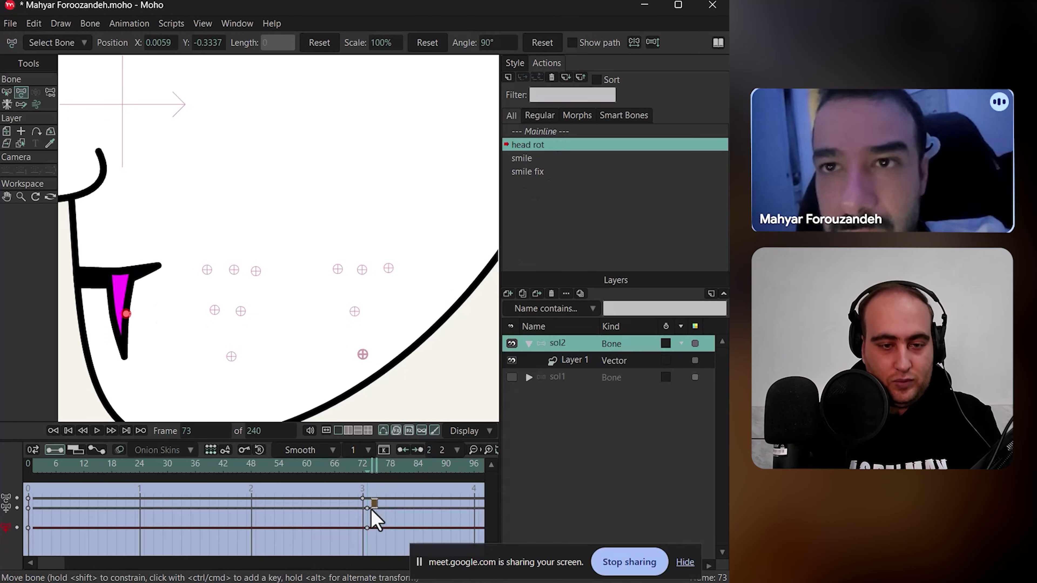
pyautogui.moveTo(371, 510); pyautogui.dragTo(367, 532)
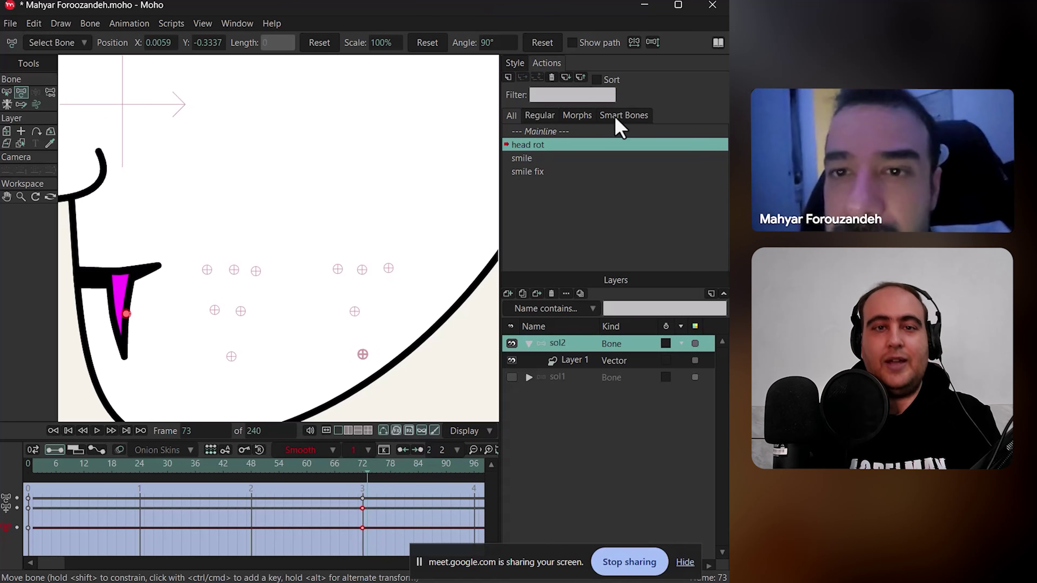
# - Return to the Mainline at frame 12 and adjust the fang's outer mid-edge pin bone with Manipulate Bones
pyautogui.click(558, 131)
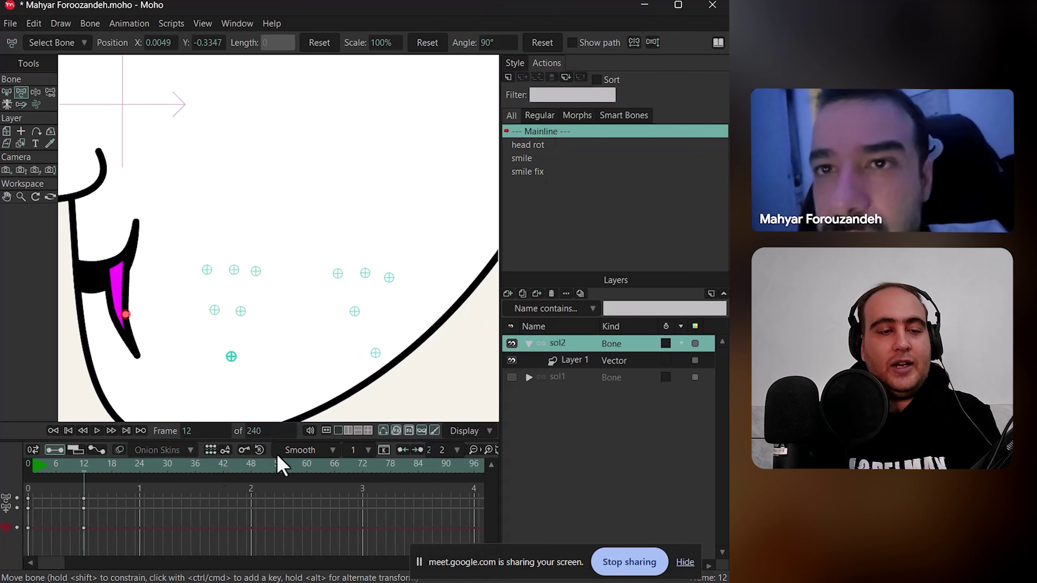
pyautogui.moveTo(86, 480)
pyautogui.mouseDown()
pyautogui.moveTo(30, 469)
pyautogui.moveTo(85, 475)
pyautogui.mouseUp()
pyautogui.press('z')
pyautogui.scroll(2, 95, 318)
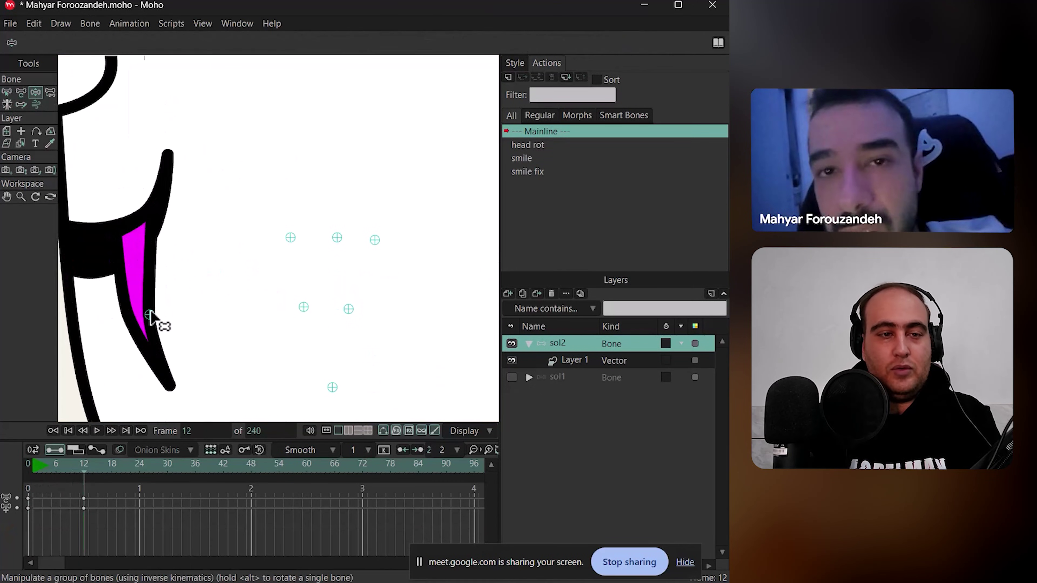
pyautogui.moveTo(150, 316)
pyautogui.mouseDown()
pyautogui.moveTo(165, 315)
pyautogui.moveTo(150, 302)
pyautogui.moveTo(173, 304)
pyautogui.moveTo(154, 300)
pyautogui.mouseUp()
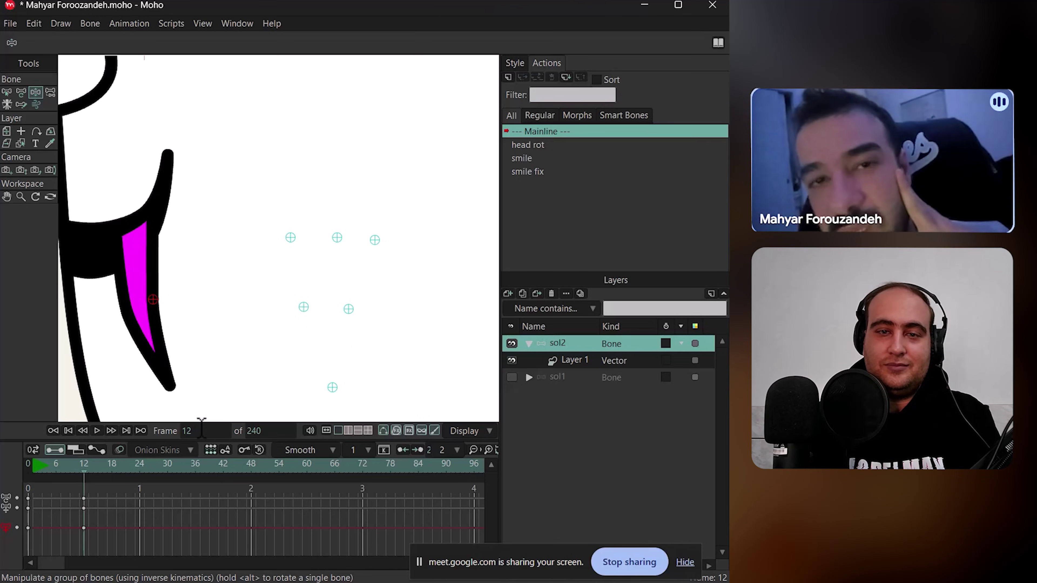
# - Rotate the smile bone back upright and reposition the fang's outer mid-edge pin bone in the neutral side view
pyautogui.scroll(-5, 198, 282)
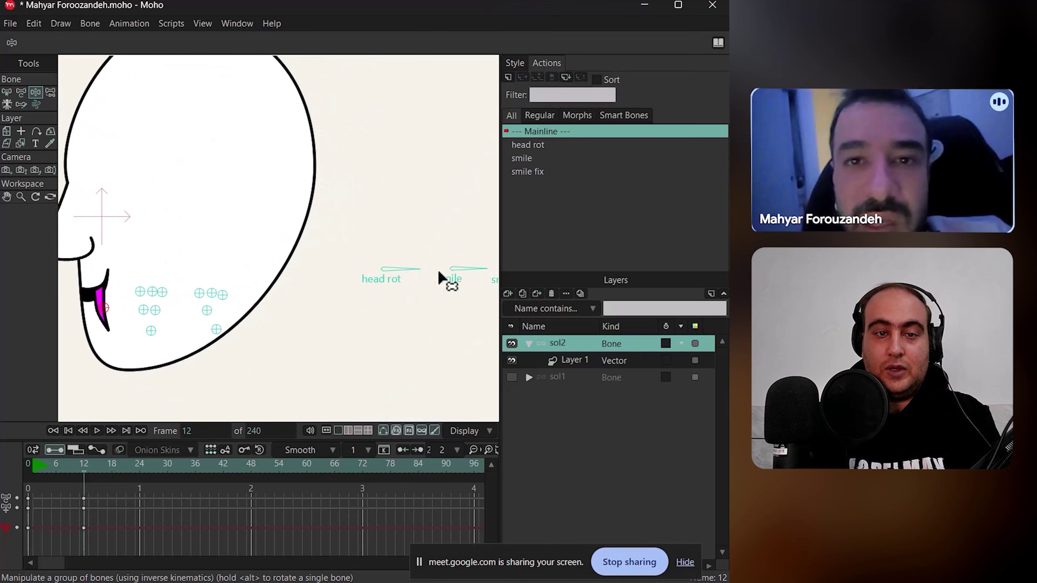
pyautogui.moveTo(470, 272); pyautogui.dragTo(478, 295)
pyautogui.scroll(4, 144, 318)
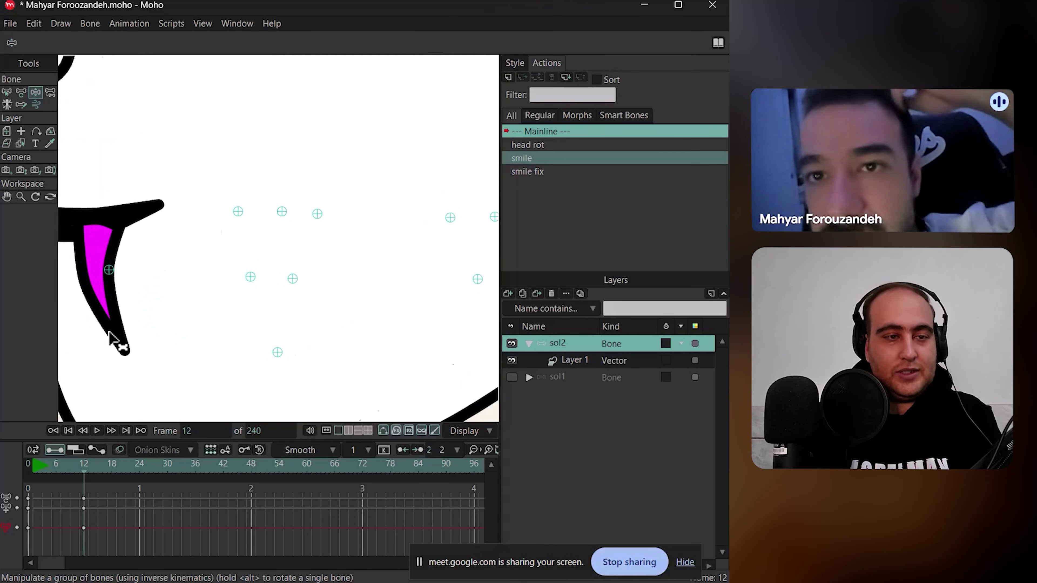
pyautogui.moveTo(214, 275)
pyautogui.mouseDown()
pyautogui.moveTo(228, 282)
pyautogui.moveTo(213, 283)
pyautogui.mouseUp()
pyautogui.scroll(-3, 210, 286)
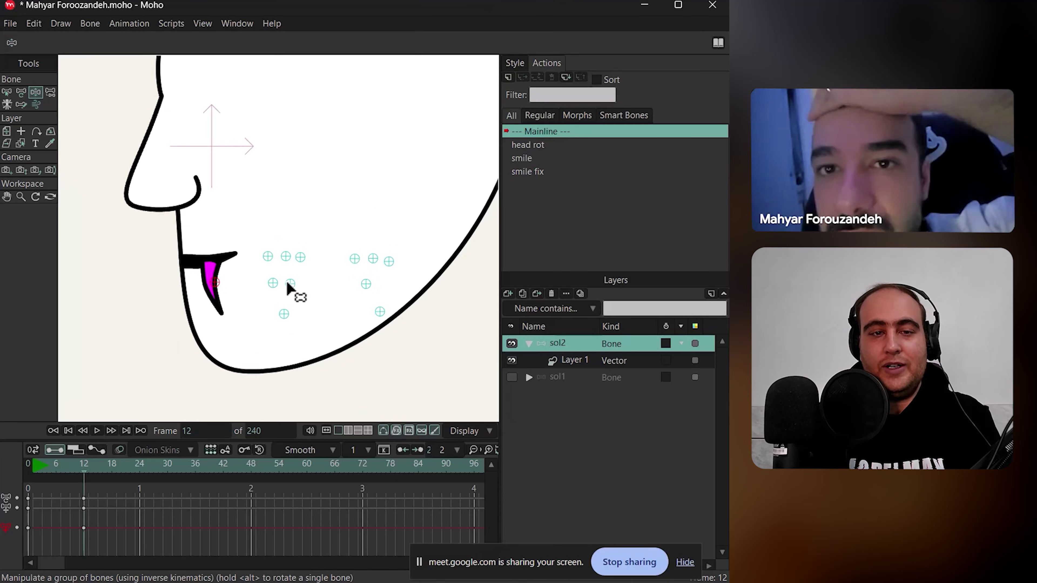
# - Adjust the right fang's upper, tip and inner mid-edge pin bones to refine its shape without the smile
pyautogui.scroll(2, 286, 289)
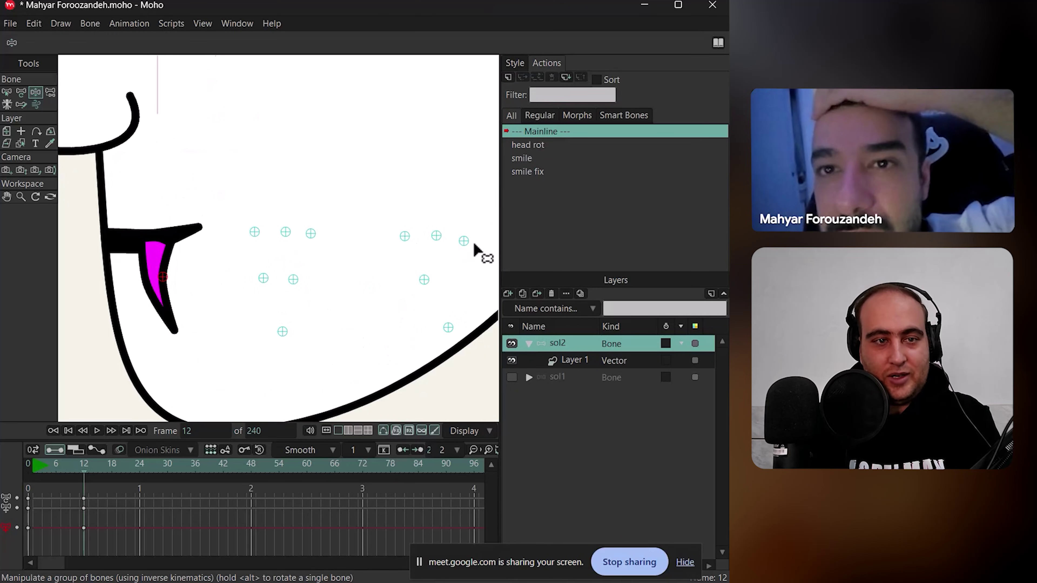
pyautogui.moveTo(480, 250); pyautogui.dragTo(433, 236)
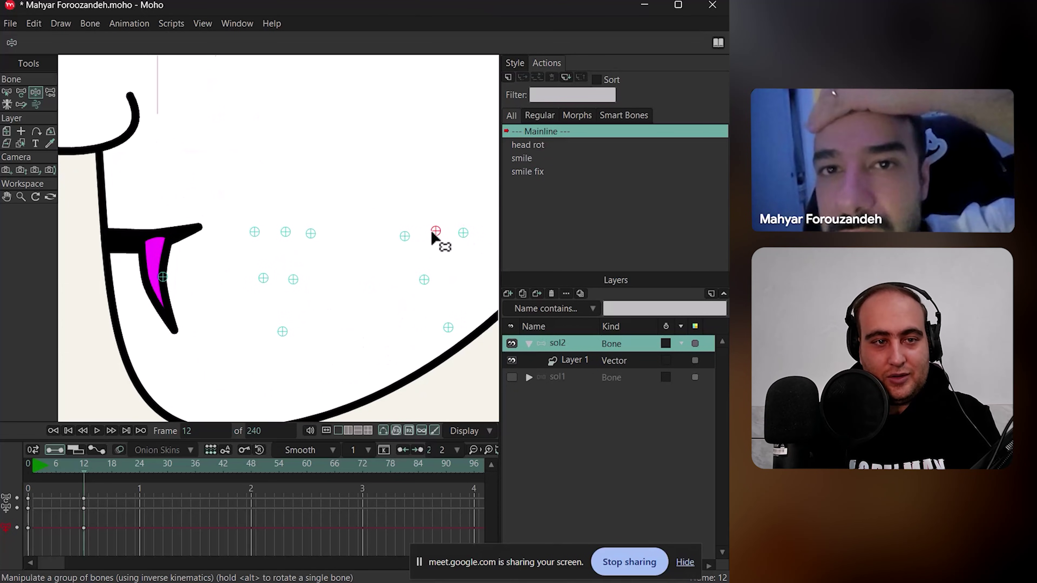
pyautogui.moveTo(447, 330)
pyautogui.mouseDown()
pyautogui.moveTo(475, 323)
pyautogui.moveTo(457, 325)
pyautogui.mouseUp()
pyautogui.moveTo(427, 277); pyautogui.dragTo(424, 281)
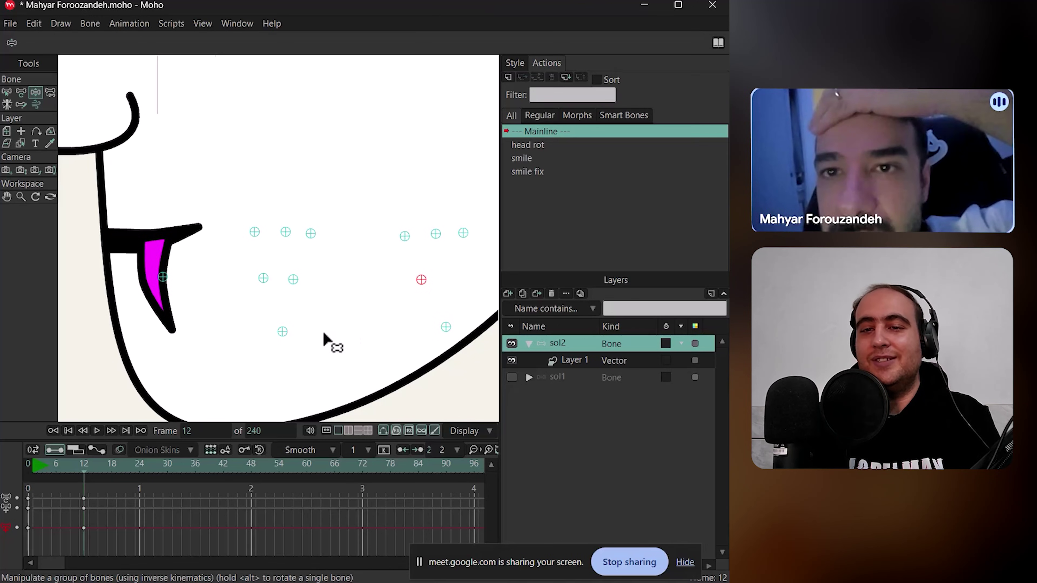
# - Rotate the smile bone sideways again to bring back the full smile in the side view
pyautogui.scroll(-2, 306, 348)
pyautogui.scroll(-2, 278, 347)
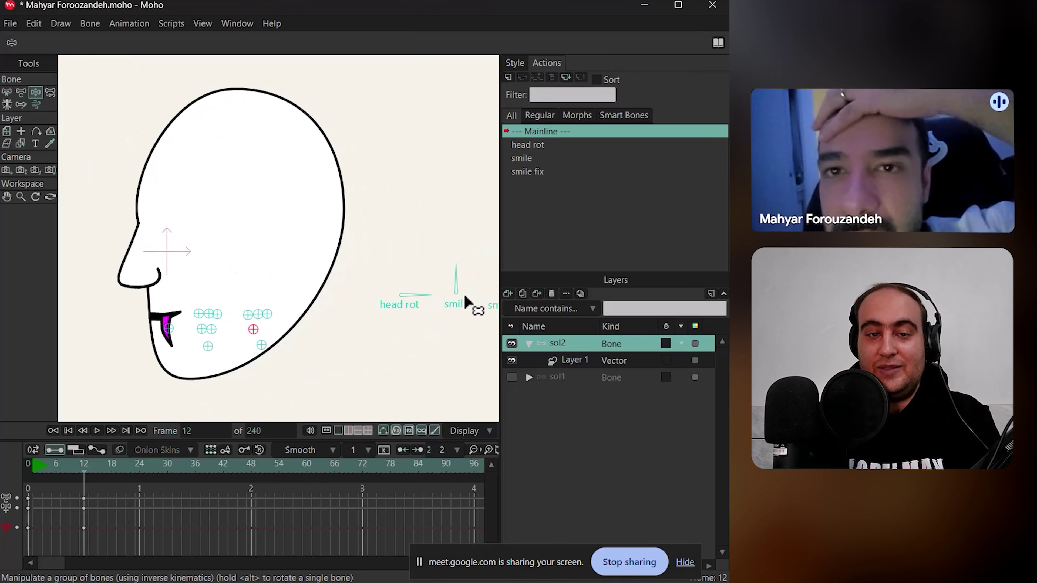
pyautogui.moveTo(463, 283); pyautogui.dragTo(482, 304)
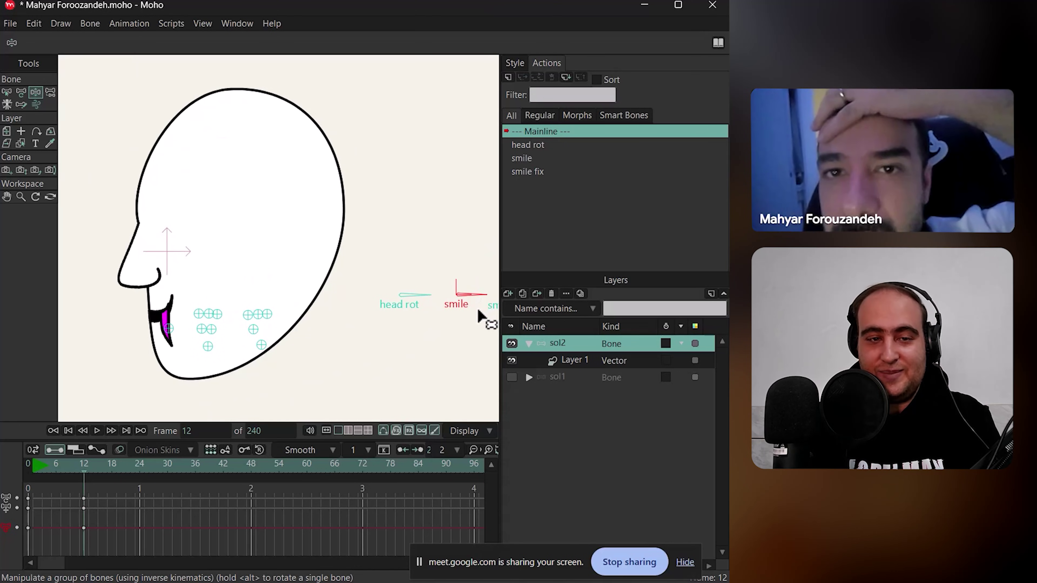
pyautogui.scroll(3, 196, 341)
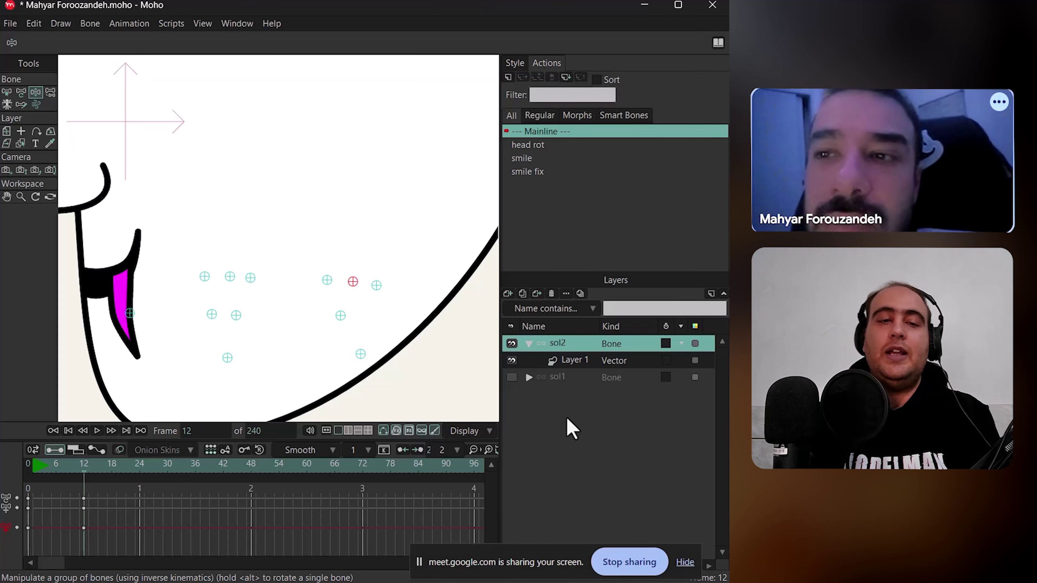
# - Try pulling the right fang's upper middle pin bone away, undo the move, and select the smile bone
pyautogui.moveTo(370, 279); pyautogui.dragTo(445, 193)
pyautogui.hotkey('ctrl', 'z')
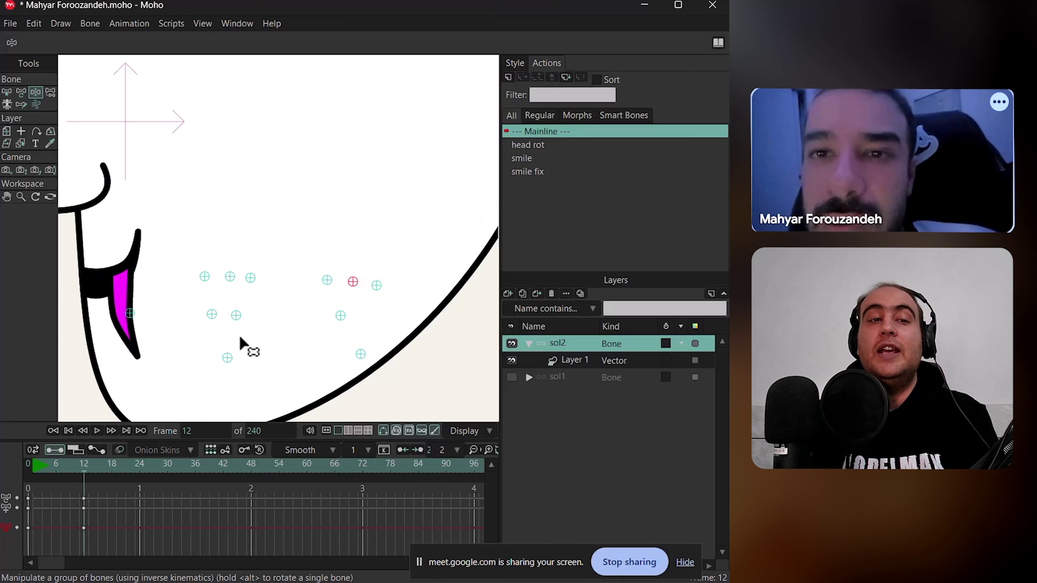
pyautogui.scroll(-5, 296, 308)
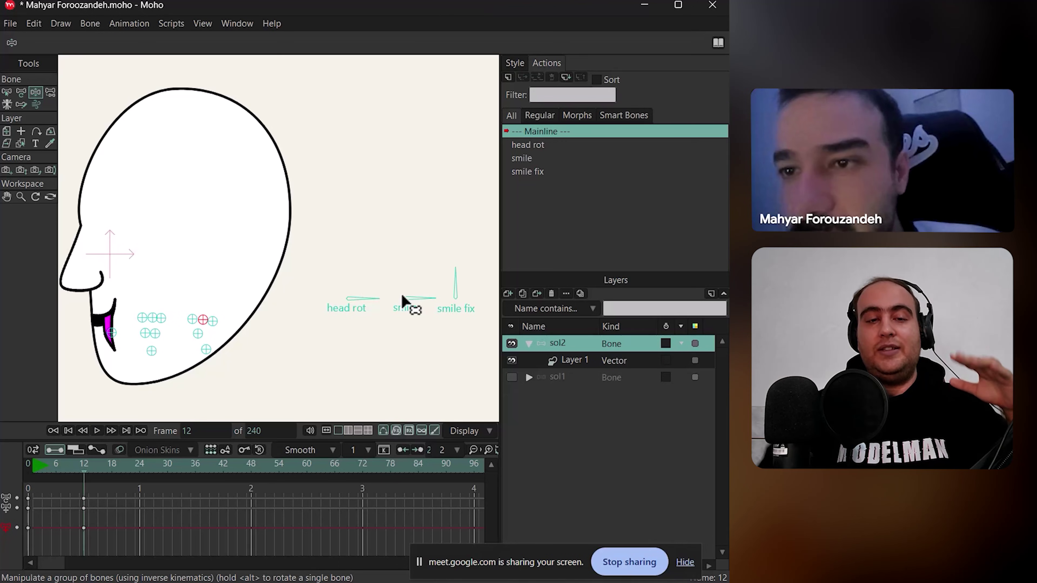
pyautogui.click(421, 298)
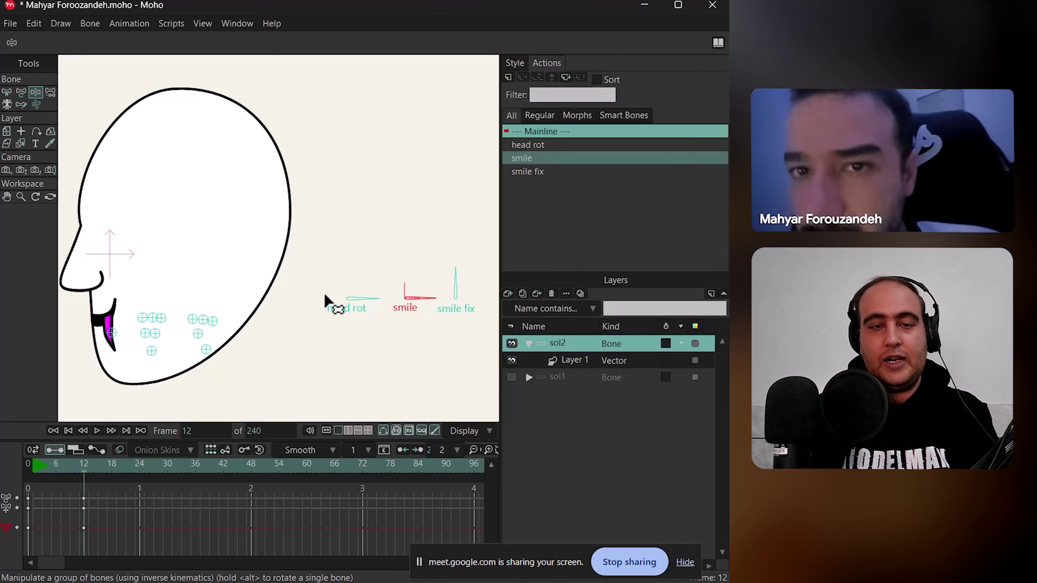
# - Nudge the upper-left pin bone of the rightmost pin group slightly left in the smiling side view
pyautogui.scroll(5, 325, 302)
pyautogui.scroll(-5, 454, 295)
pyautogui.scroll(6, 123, 345)
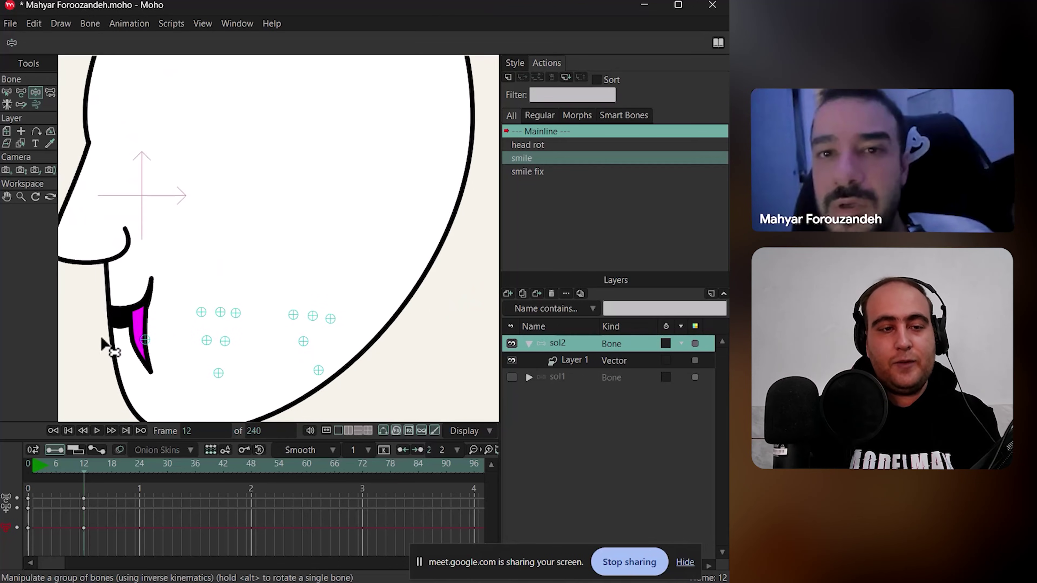
pyautogui.scroll(2, 123, 338)
pyautogui.moveTo(369, 309); pyautogui.dragTo(361, 308)
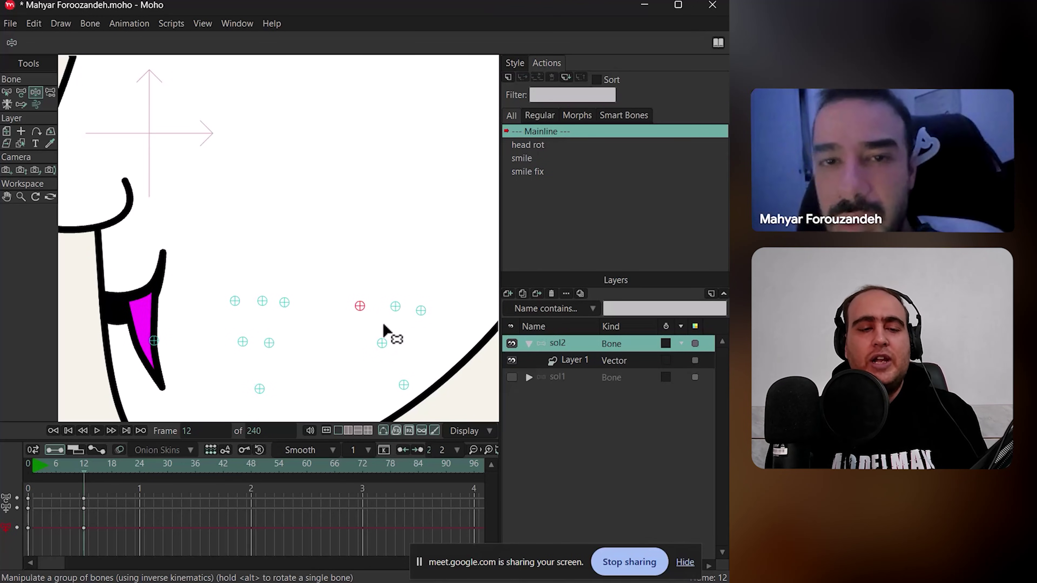
# - Switch to Notepad, append "bind the points to the pin bones" to the helper pin bones note, and highlight the notes for review
pyautogui.click(144, 556)
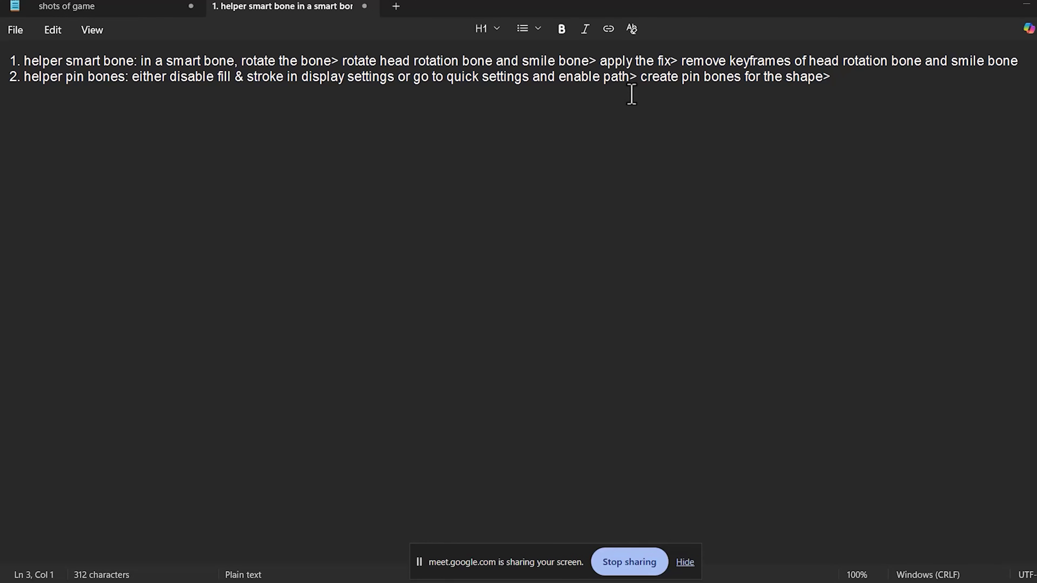
pyautogui.click(831, 79)
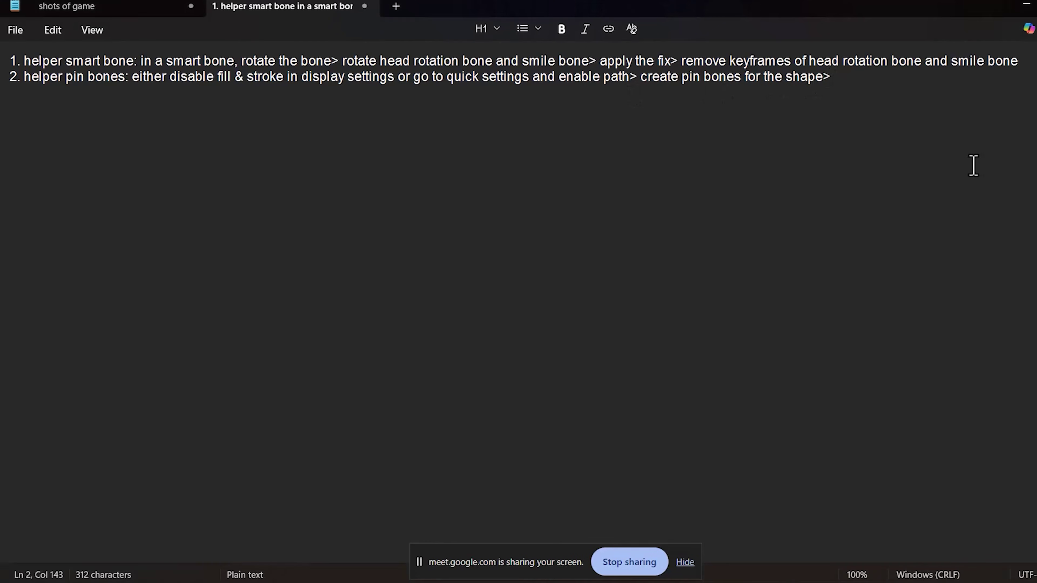
pyautogui.write('bind the points to the pin ')
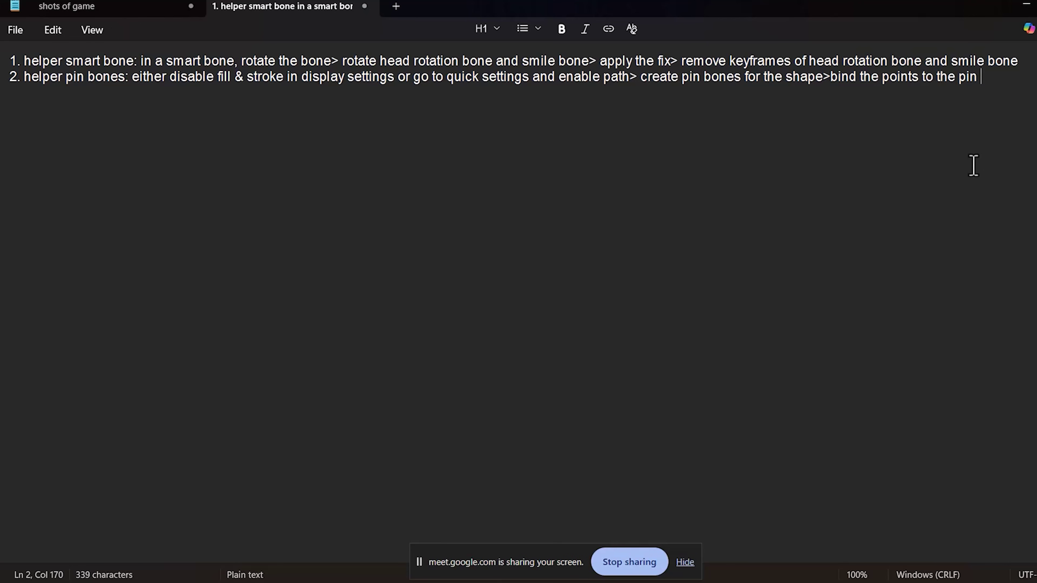
pyautogui.write('bones')
pyautogui.moveTo(985, 153); pyautogui.dragTo(146, 71)
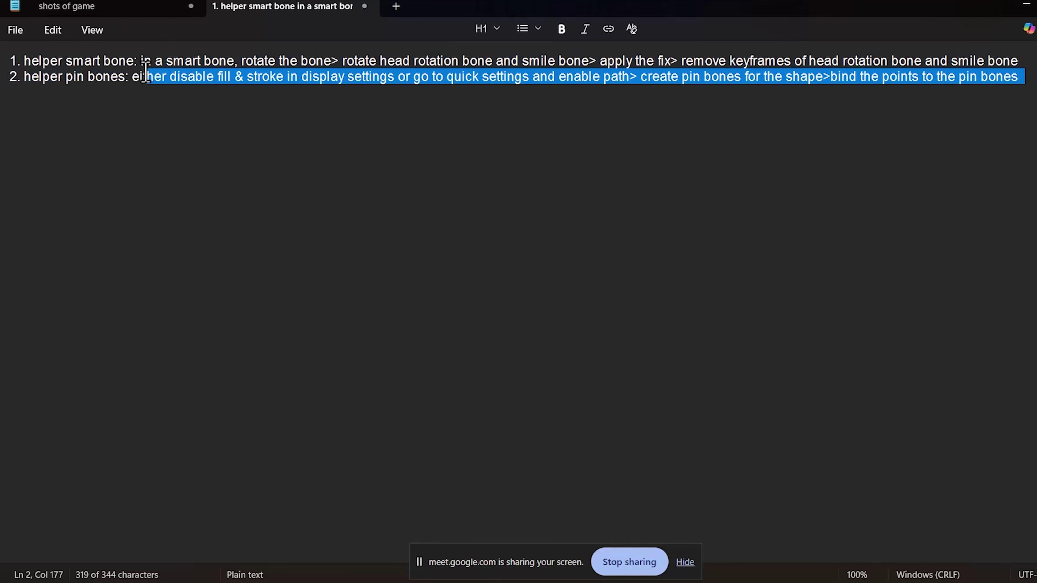
pyautogui.moveTo(1019, 61); pyautogui.dragTo(8, 38)
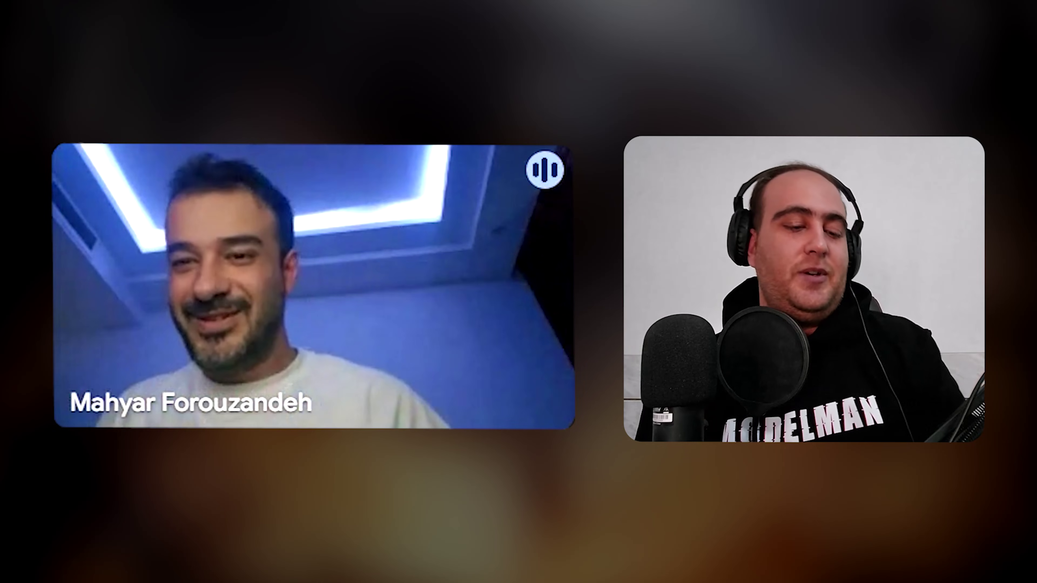